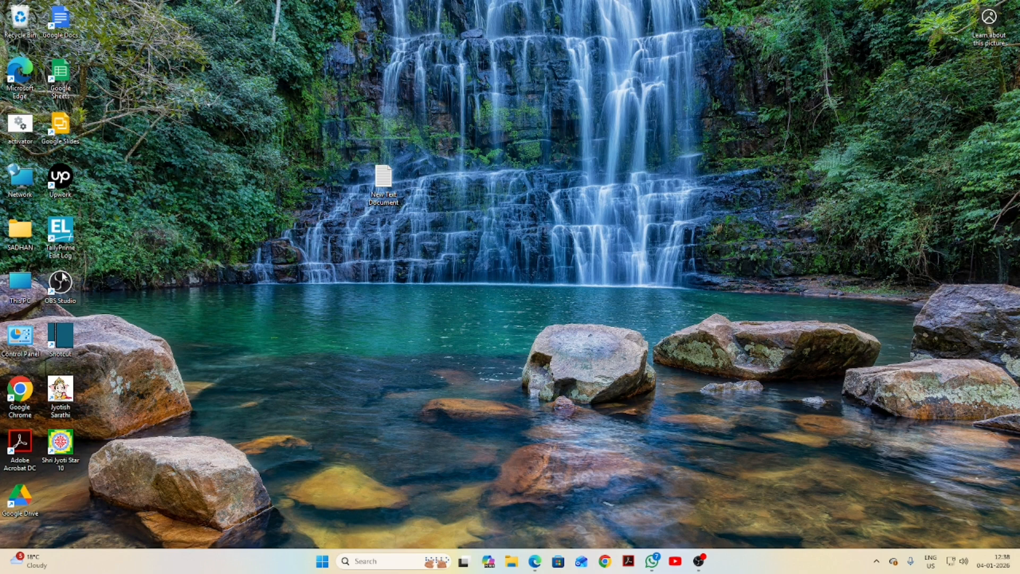
{"action": "double_click", "coordinate": [60, 228]}
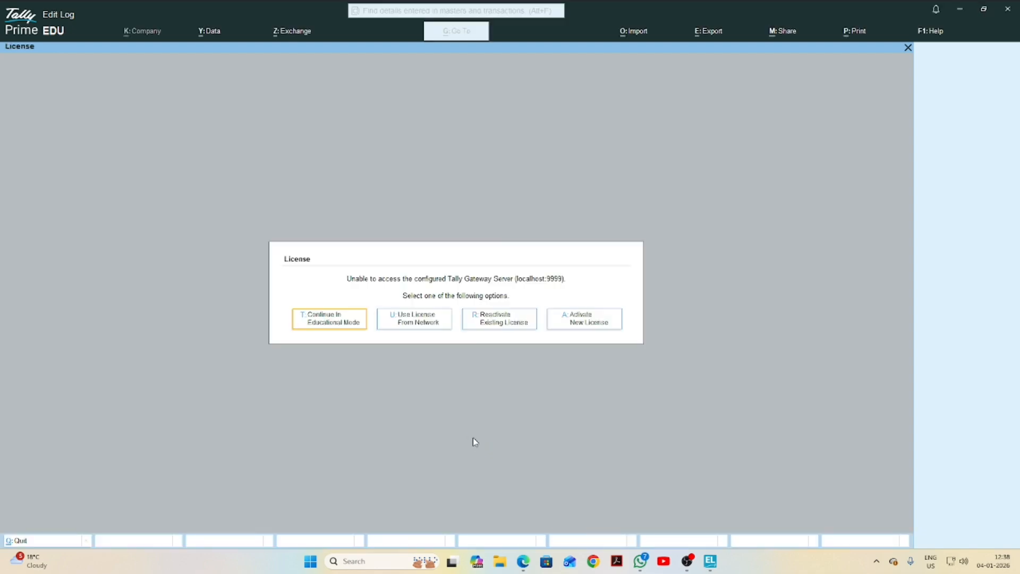
{"action": "left_click", "coordinate": [333, 324]}
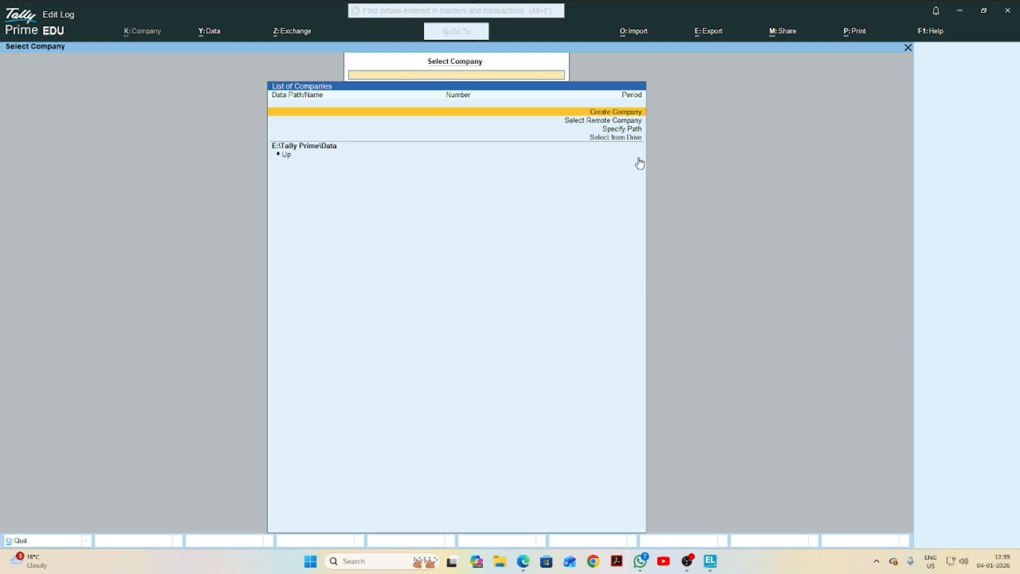
{"action": "left_click", "coordinate": [609, 113]}
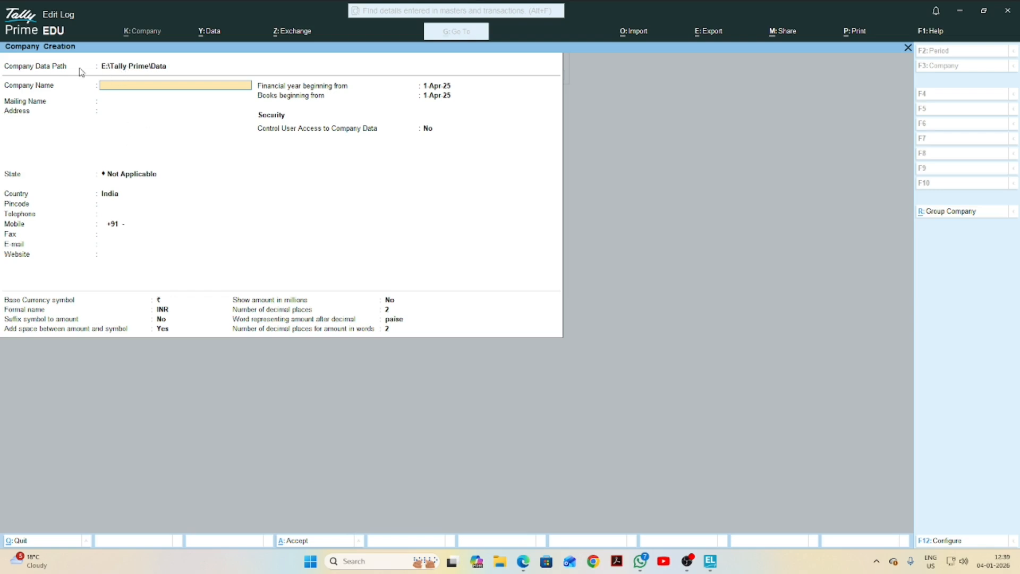
{"action": "left_click", "coordinate": [142, 70]}
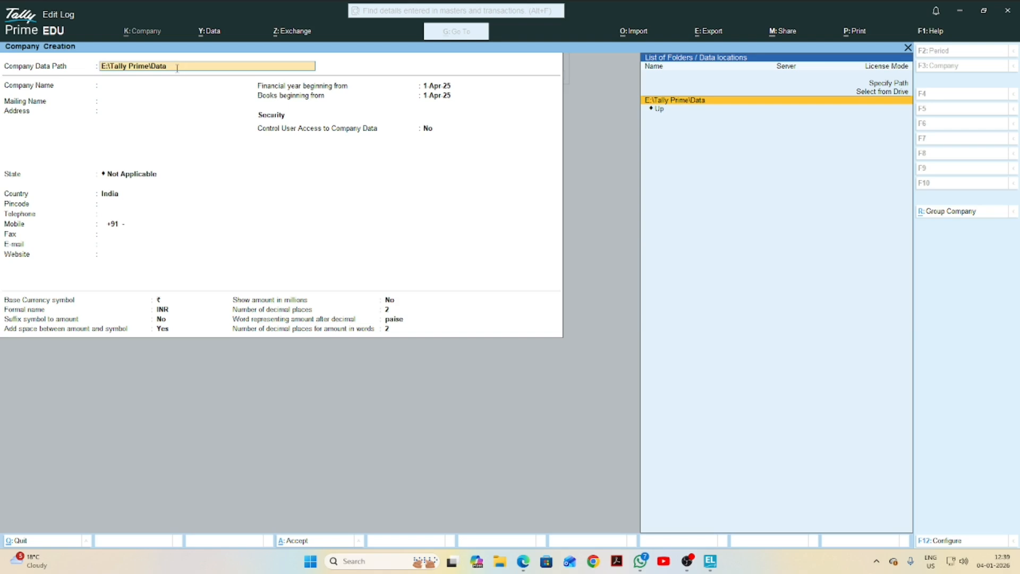
{"action": "left_click", "coordinate": [105, 68]}
{"action": "key", "text": "BackSpace"}
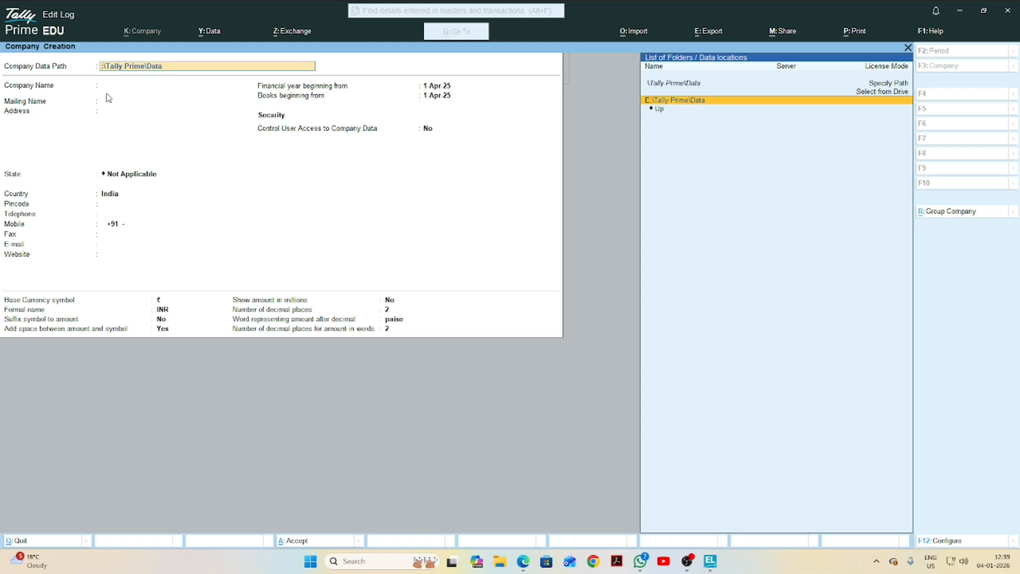
{"action": "type", "text": "F"}
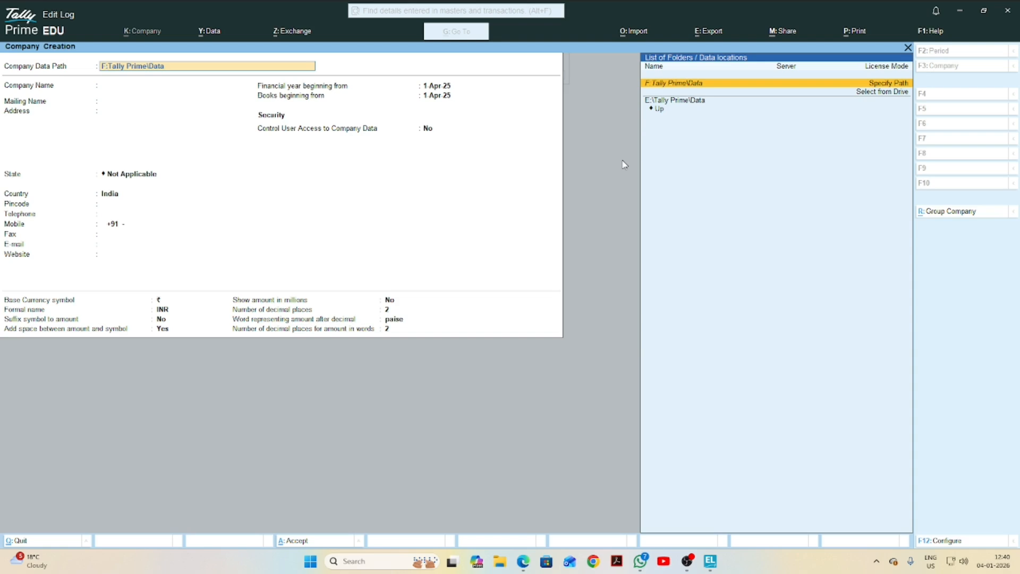
{"action": "key", "text": "Escape"}
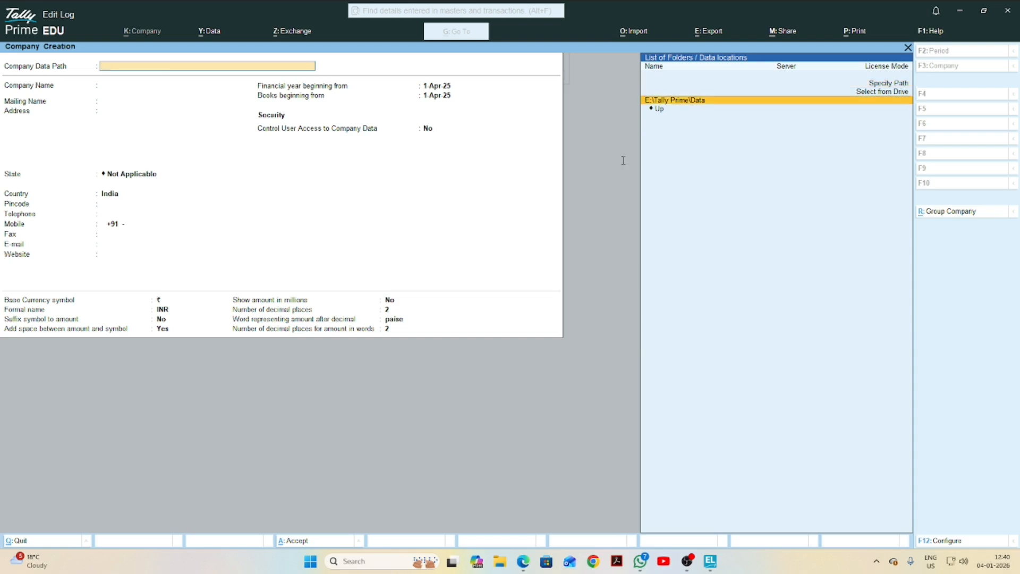
{"action": "key", "text": "Escape"}
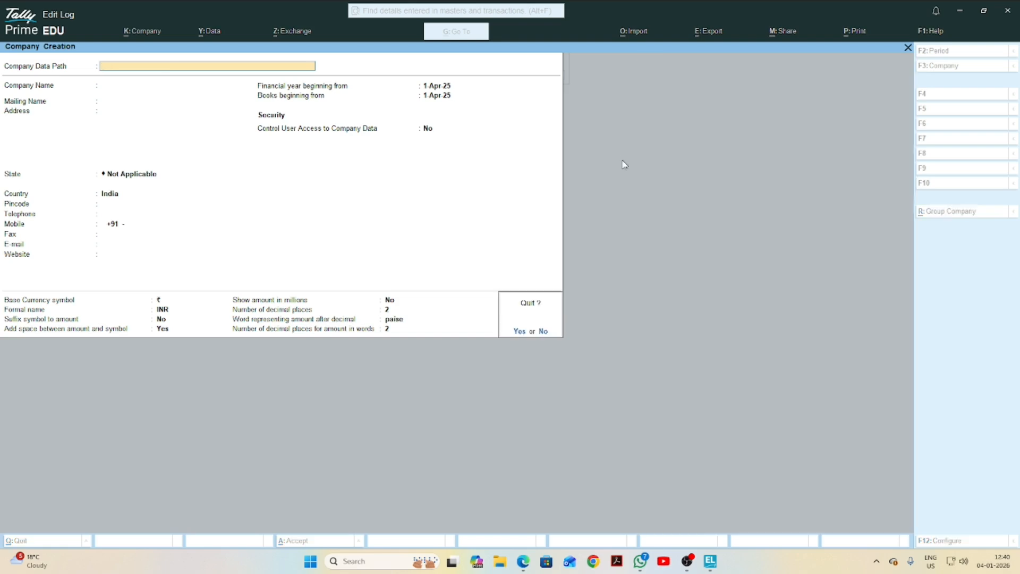
{"action": "key", "text": "y"}
{"action": "key", "text": "Escape"}
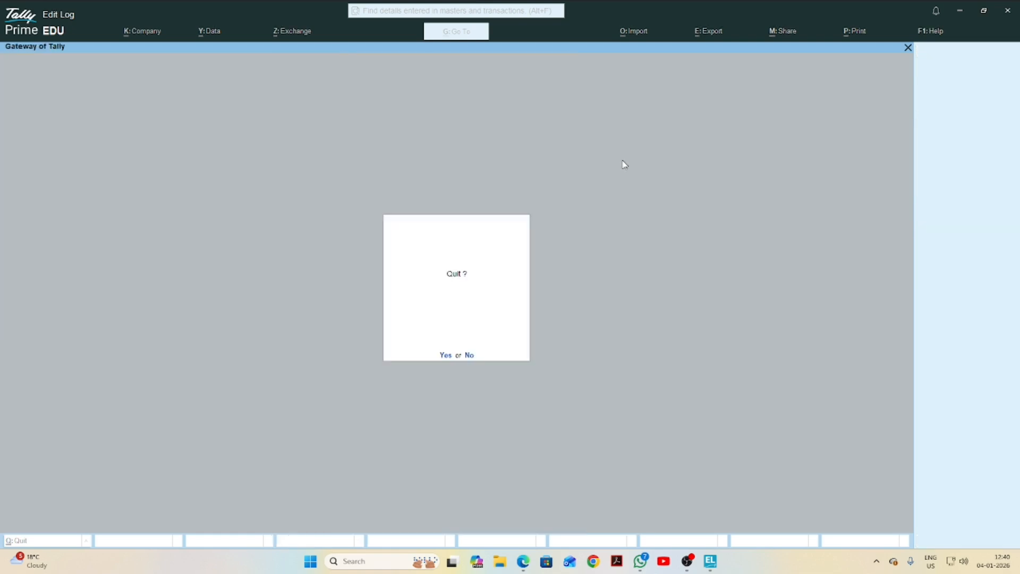
{"action": "left_click", "coordinate": [445, 356]}
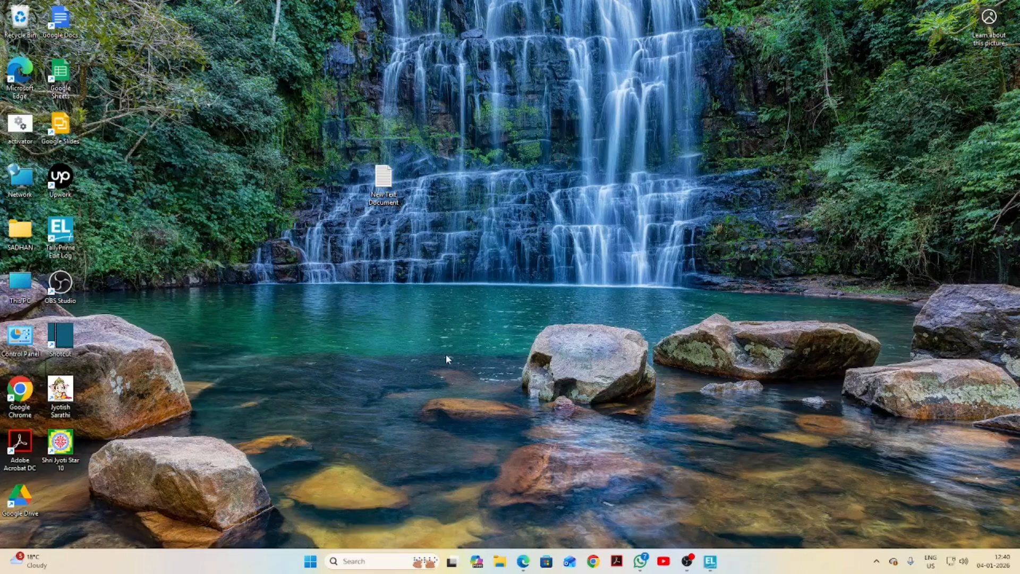
- Launch TallyPrime Edit Log in Educational Mode and start creating a new company
{"action": "double_click", "coordinate": [62, 230]}
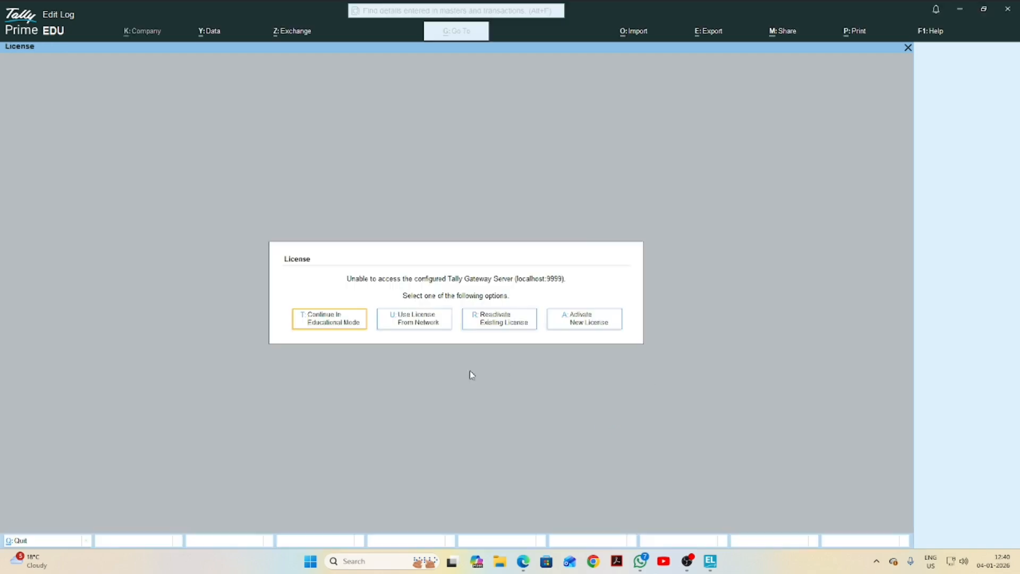
{"action": "left_click", "coordinate": [325, 319]}
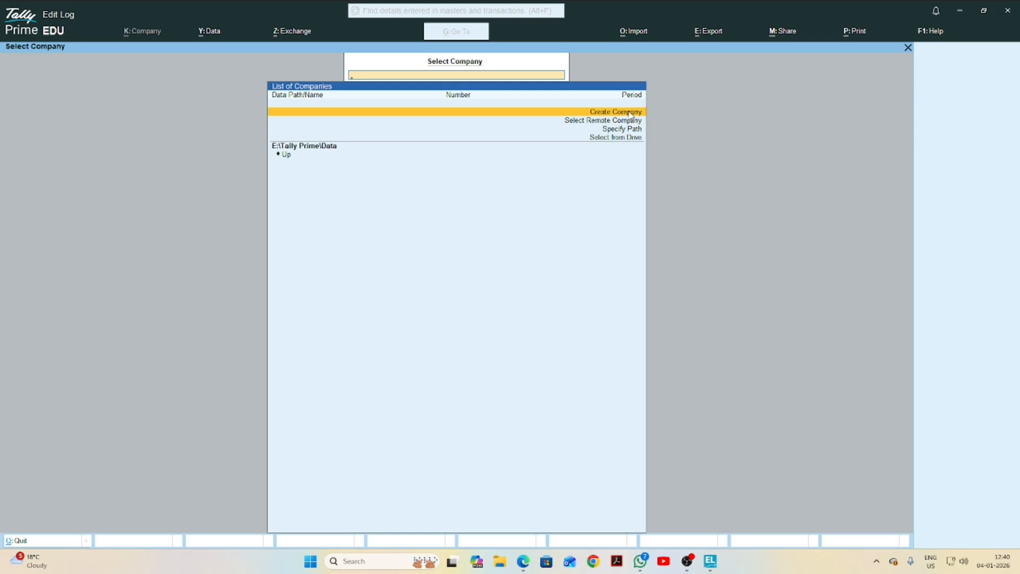
{"action": "left_click", "coordinate": [626, 114]}
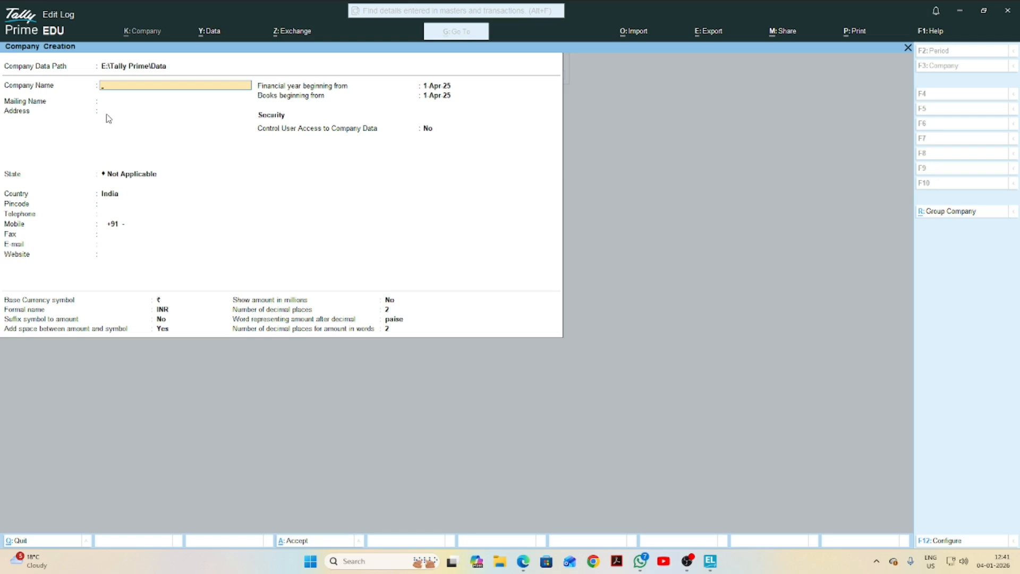
- Enter "Demo Company" as the company name
{"action": "type", "text": "Demo V"}
{"action": "key", "text": "BackSpace"}
{"action": "type", "text": "Company"}
{"action": "key", "text": "Return"}
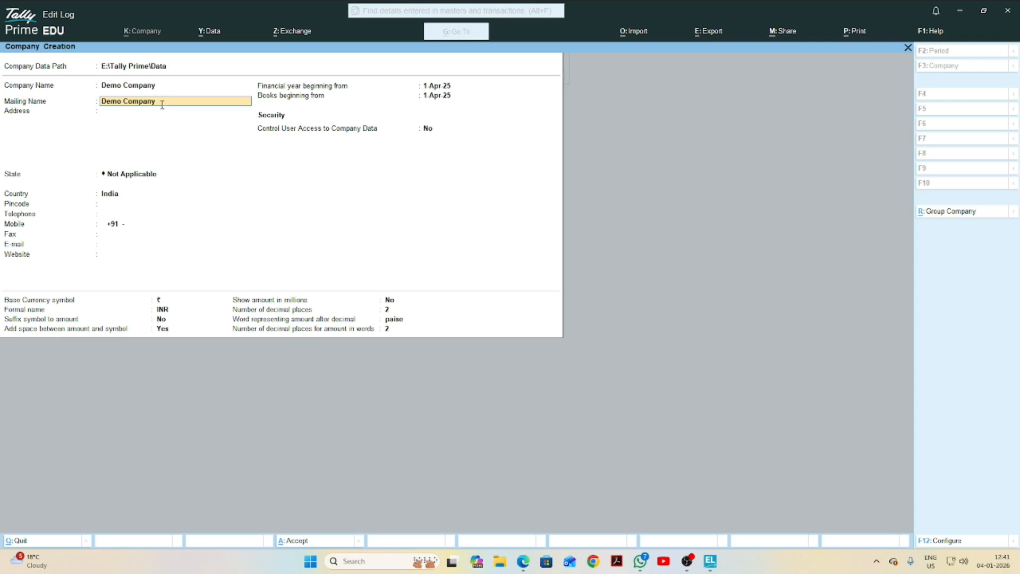
- Change the company's mailing name to "Domo 1 Company 1"
{"action": "key", "text": "BackSpace"}
{"action": "key", "text": "BackSpace"}
{"action": "key", "text": "BackSpace"}
{"action": "key", "text": "BackSpace"}
{"action": "key", "text": "BackSpace"}
{"action": "type", "text": "Dom"}
{"action": "type", "text": "ompany"}
{"action": "key", "text": "Return"}
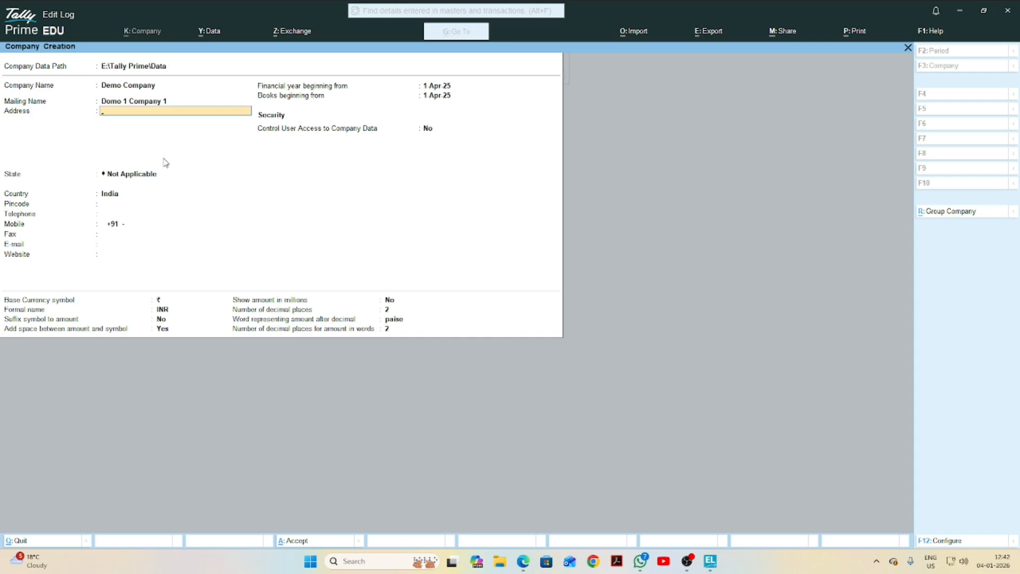
- Enter the company's city as its address and leave the remaining address lines empty
{"action": "type", "text": "K"}
{"action": "key", "text": "BackSpace"}
{"action": "key", "text": "BackSpace"}
{"action": "key", "text": "BackSpace"}
{"action": "key", "text": "Return"}
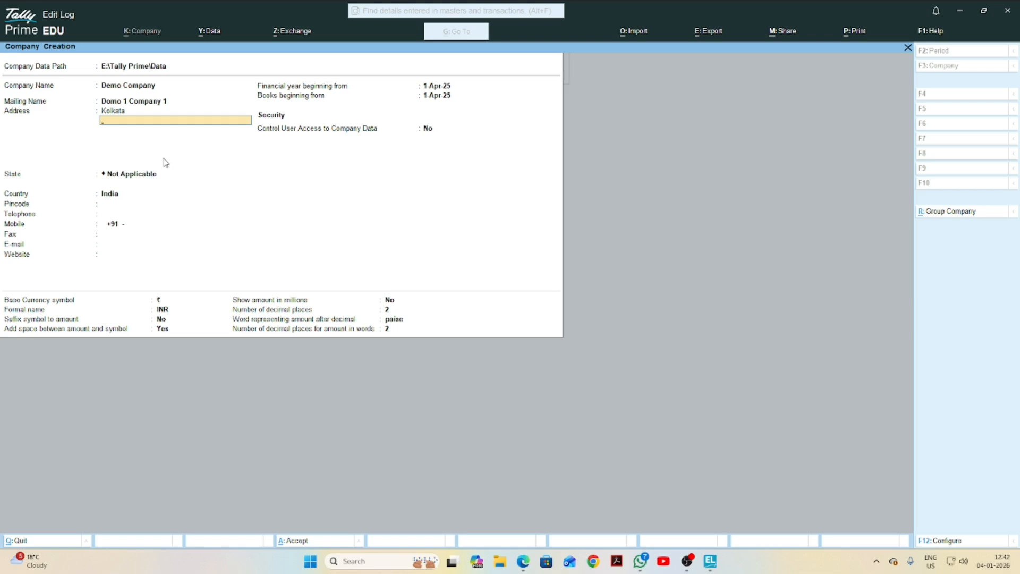
{"action": "key", "text": "Return"}
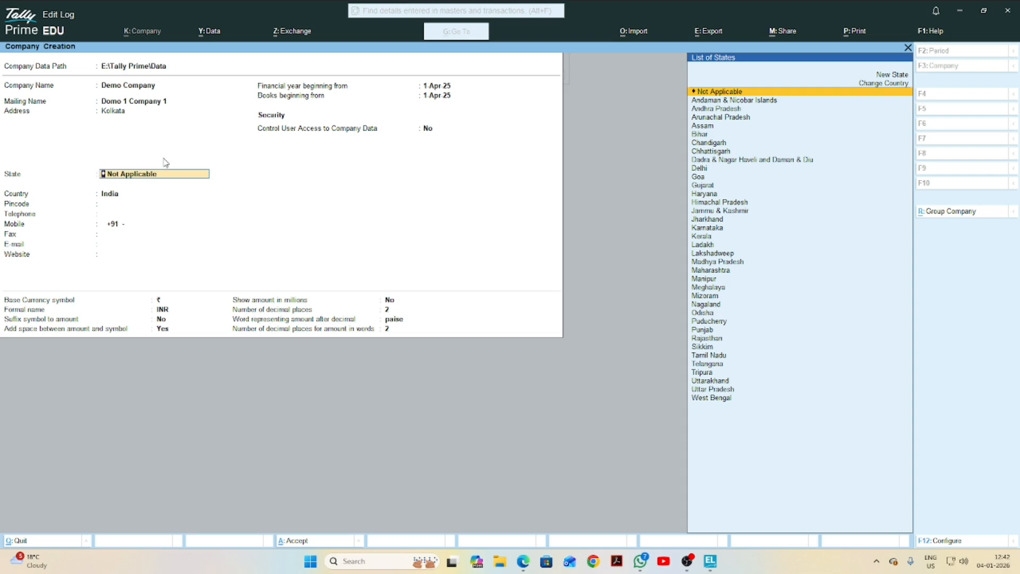
- Set the company's state to West Bengal and enter its postal pincode
{"action": "left_click", "coordinate": [718, 398]}
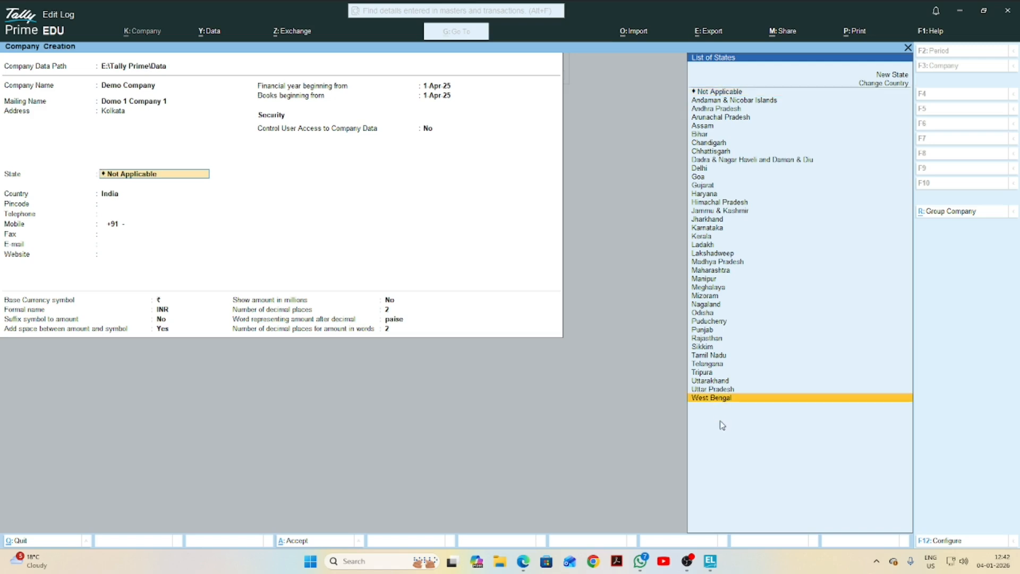
{"action": "key", "text": "Return"}
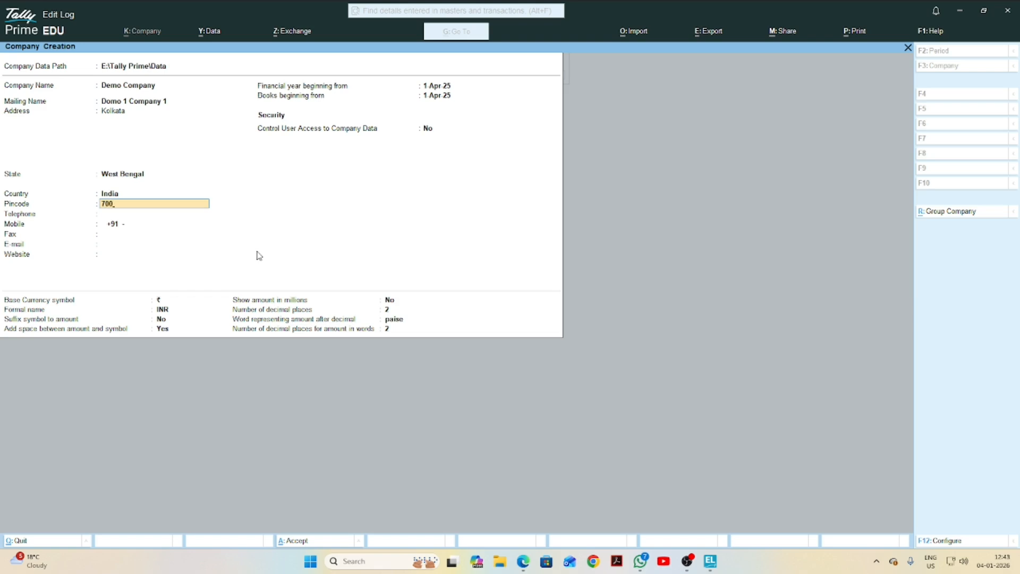
{"action": "type", "text": "8"}
{"action": "key", "text": "Return"}
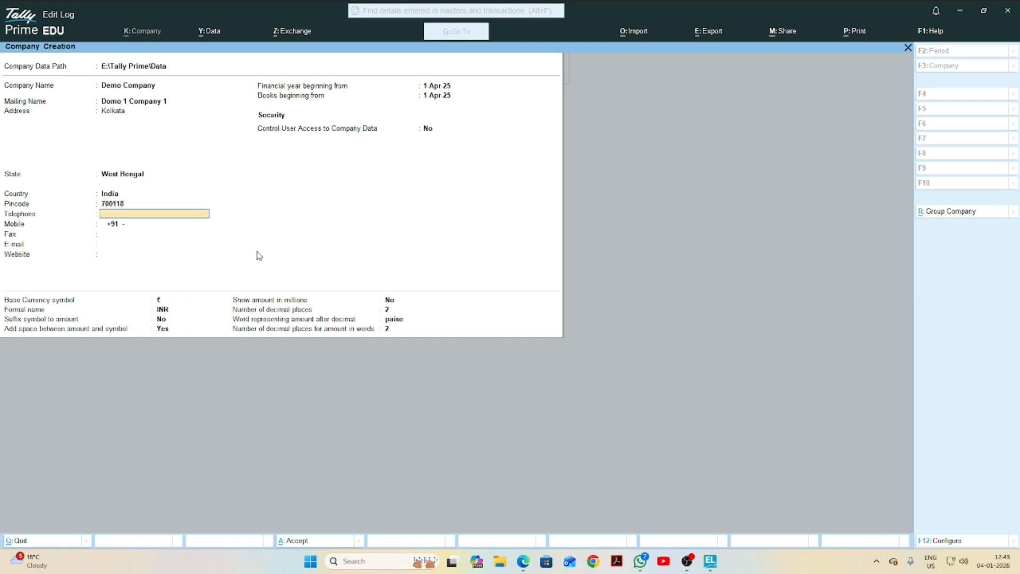
- Leave the telephone, mobile, fax, e-mail and website fields blank and proceed to the financial year start date
{"action": "key", "text": "Return"}
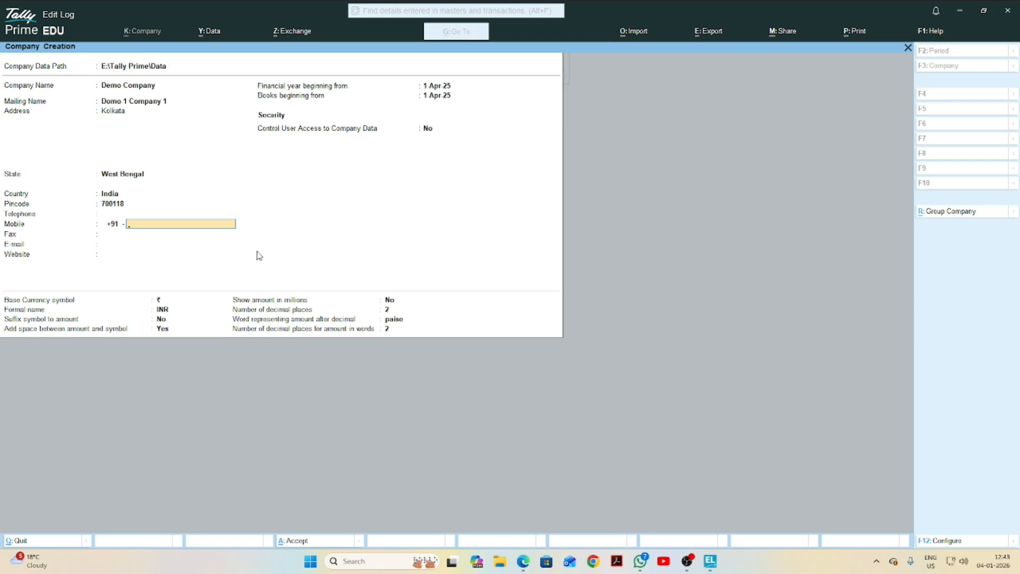
{"action": "left_click", "coordinate": [164, 234]}
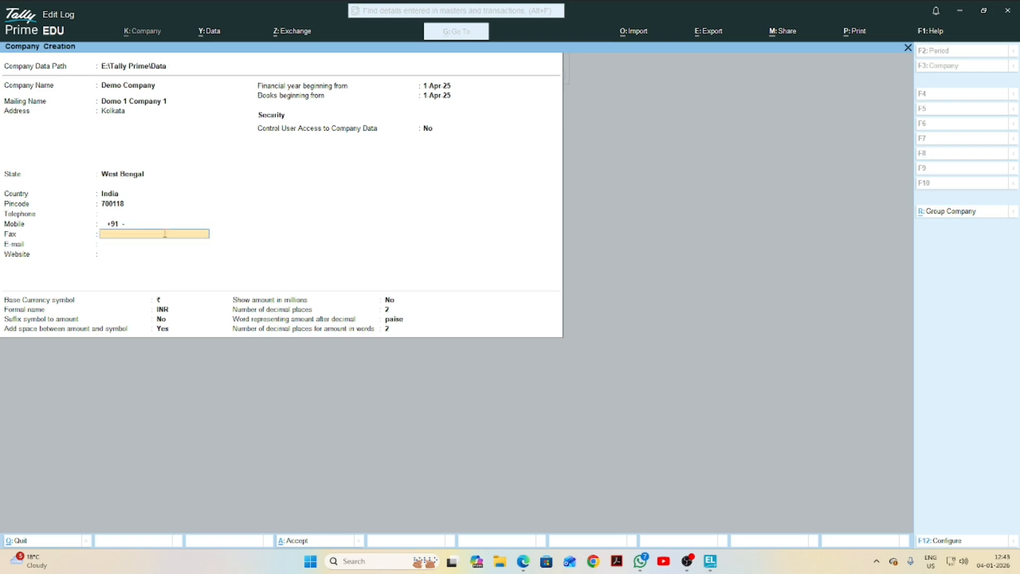
{"action": "key", "text": "Return"}
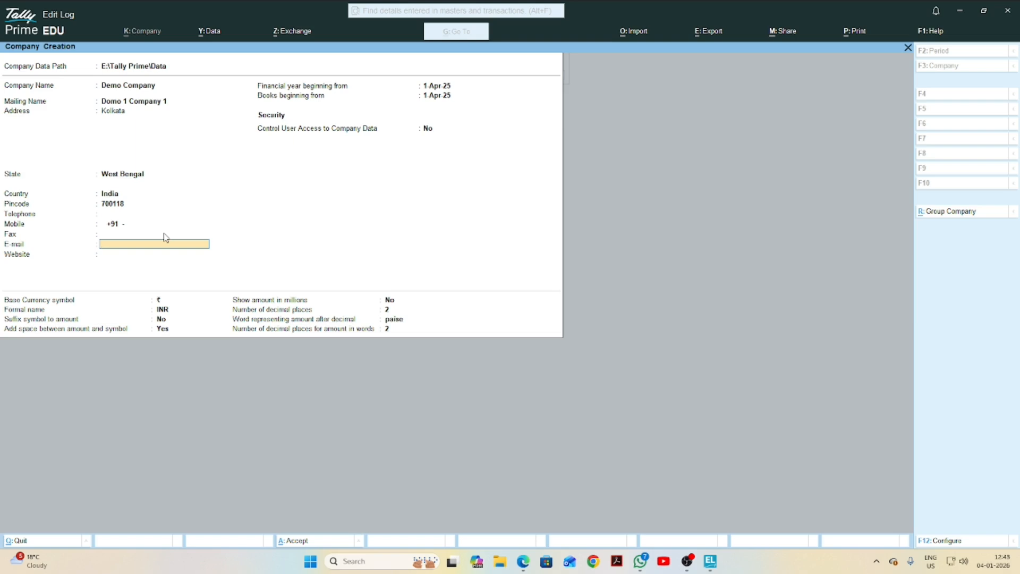
{"action": "key", "text": "Return"}
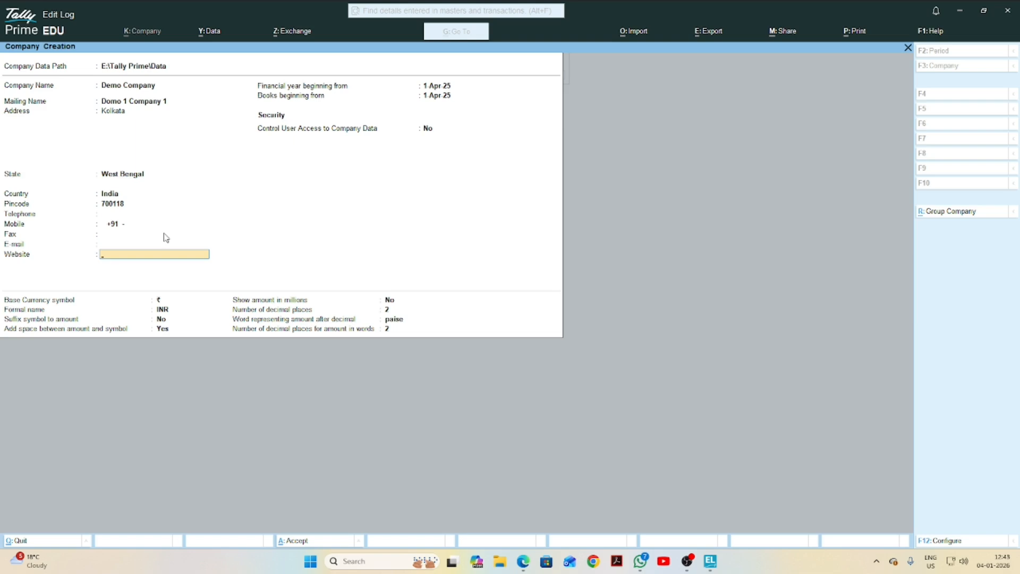
{"action": "key", "text": "Return"}
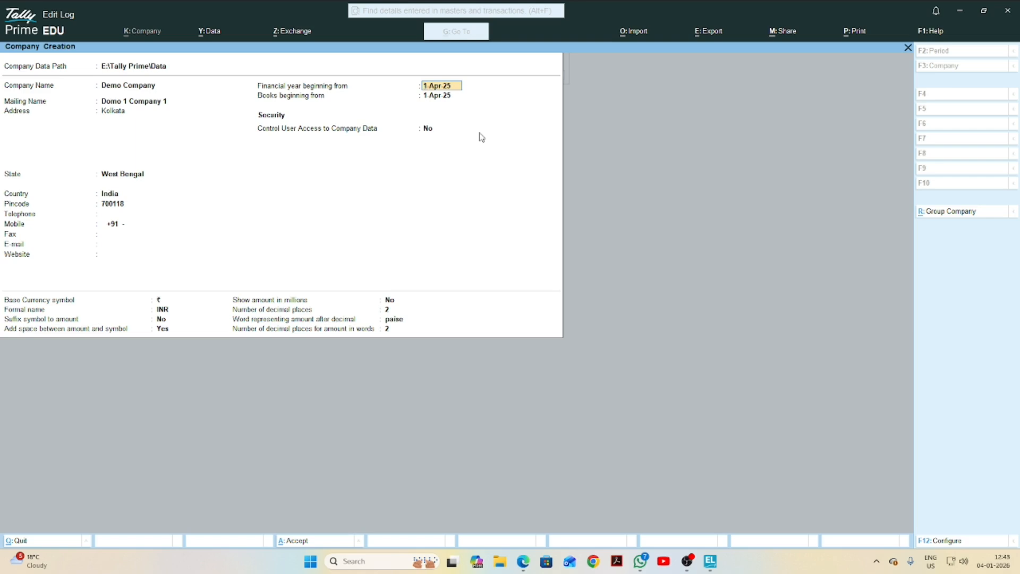
- Set the financial year to begin from 1-Apr-23 and accept the same date for the start of the books
{"action": "key", "text": "BackSpace"}
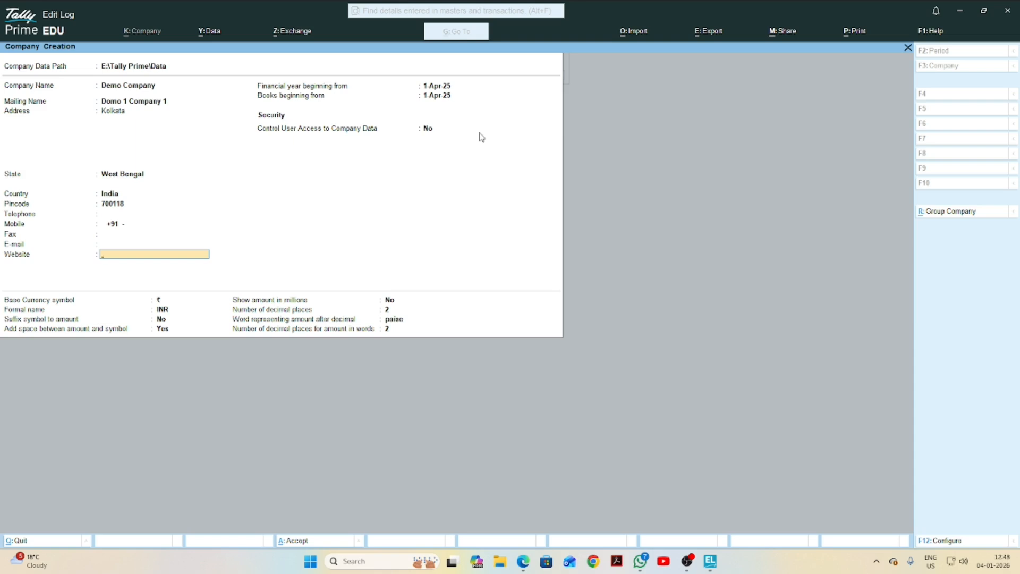
{"action": "key", "text": "Return"}
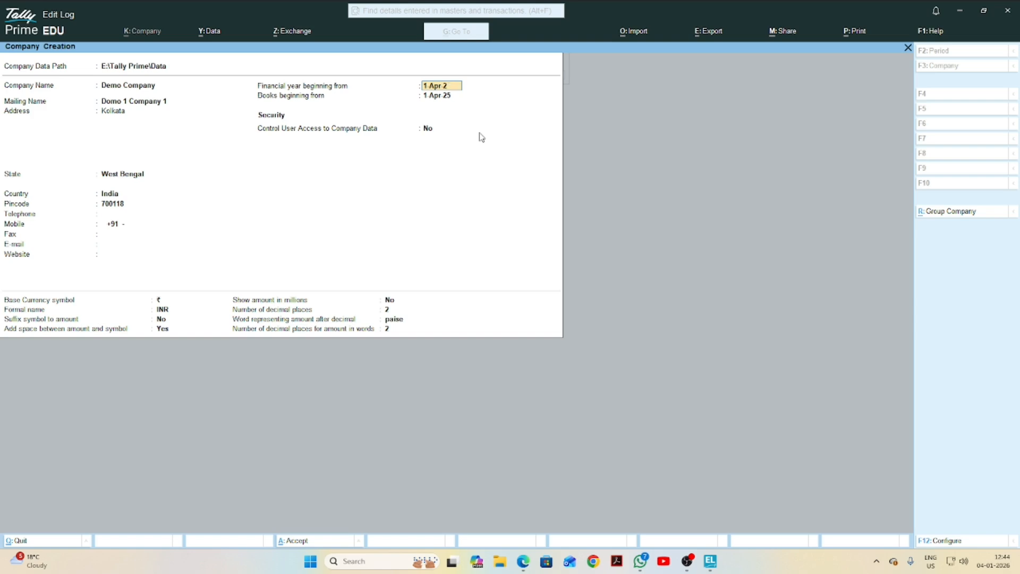
{"action": "key", "text": "Return"}
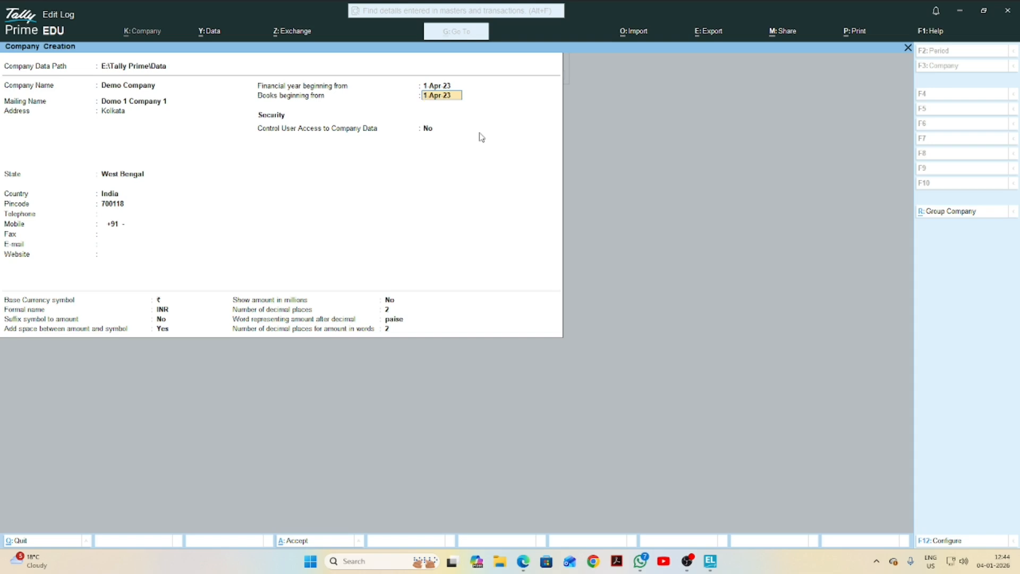
{"action": "key", "text": "Return"}
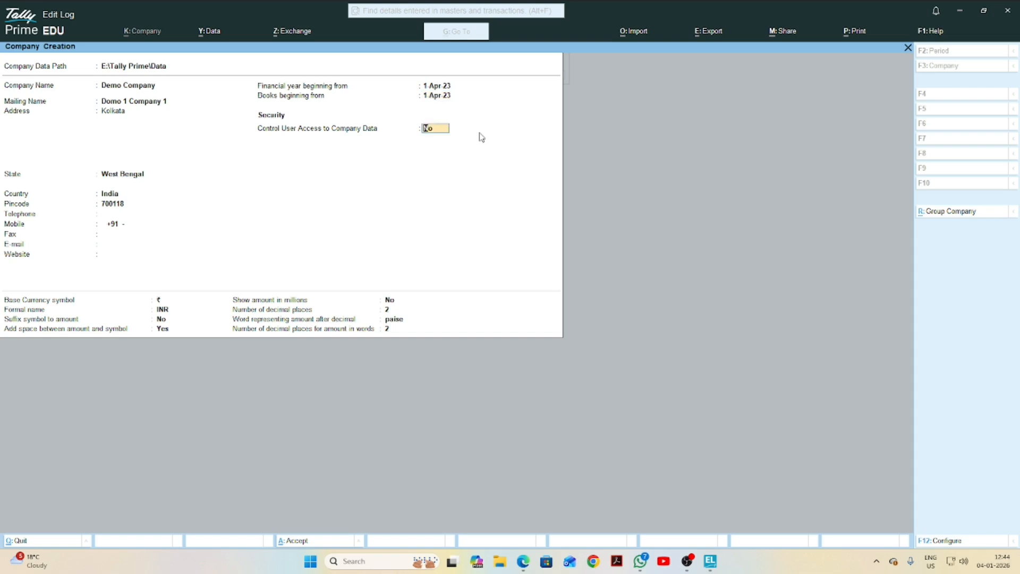
- Set user access control and additional base currency details to No in the company creation configuration
{"action": "left_click", "coordinate": [950, 541]}
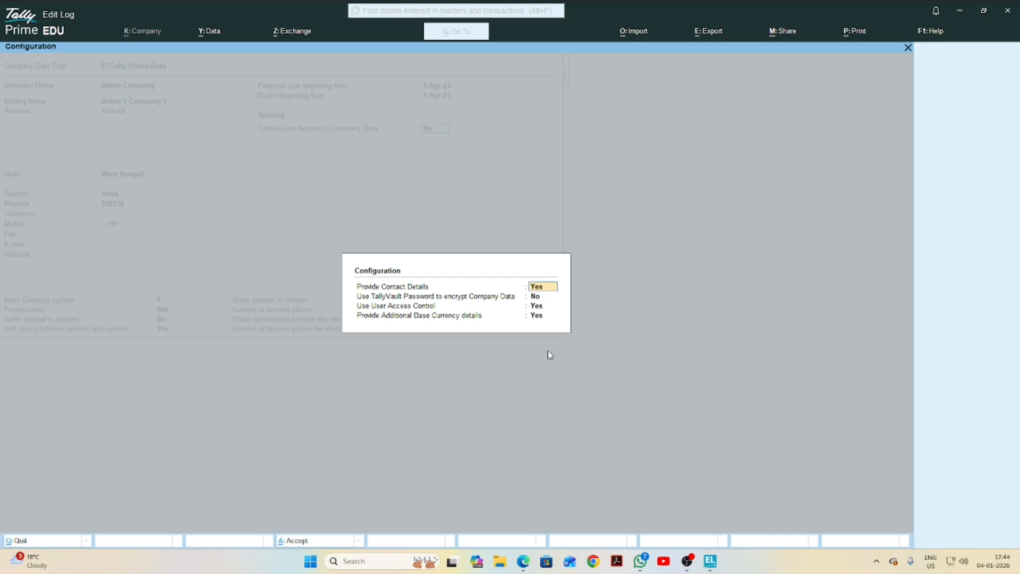
{"action": "left_click", "coordinate": [539, 308]}
{"action": "type", "text": "n"}
{"action": "key", "text": "Return"}
{"action": "type", "text": "n"}
{"action": "key", "text": "Return"}
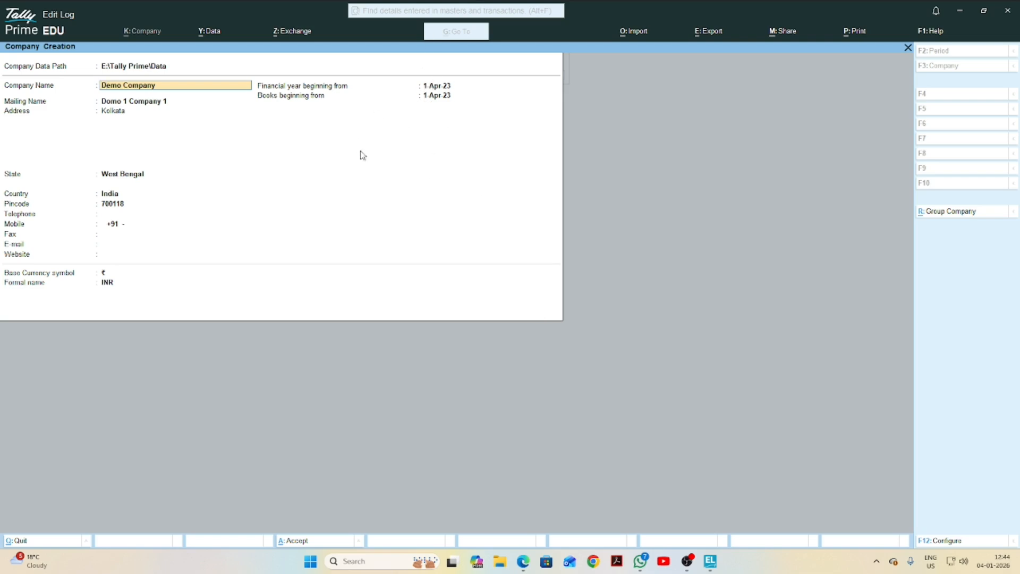
- Set user access control and additional base currency details back to Yes in the company creation configuration
{"action": "left_click", "coordinate": [947, 541]}
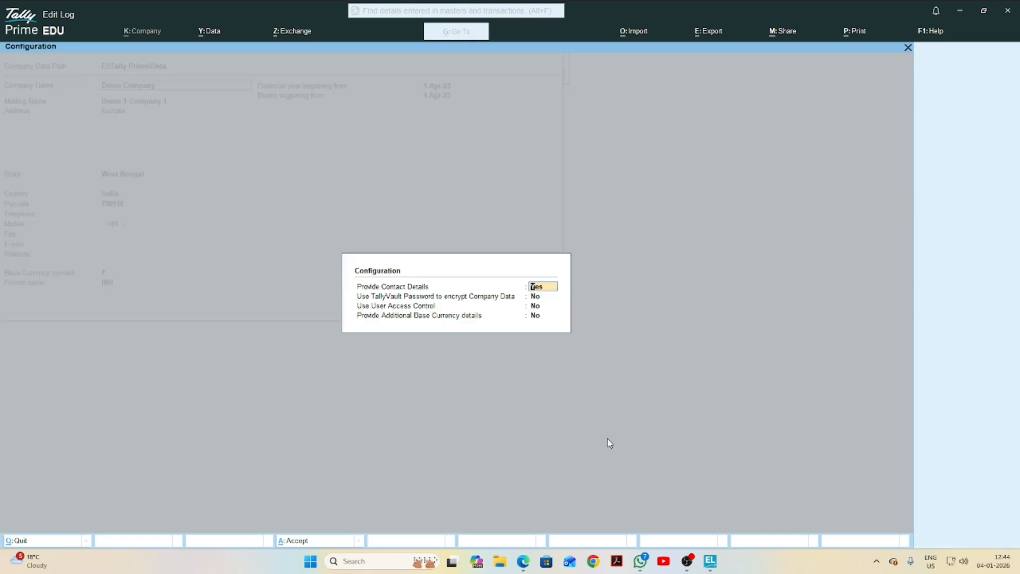
{"action": "key", "text": "Return"}
{"action": "key", "text": "Return"}
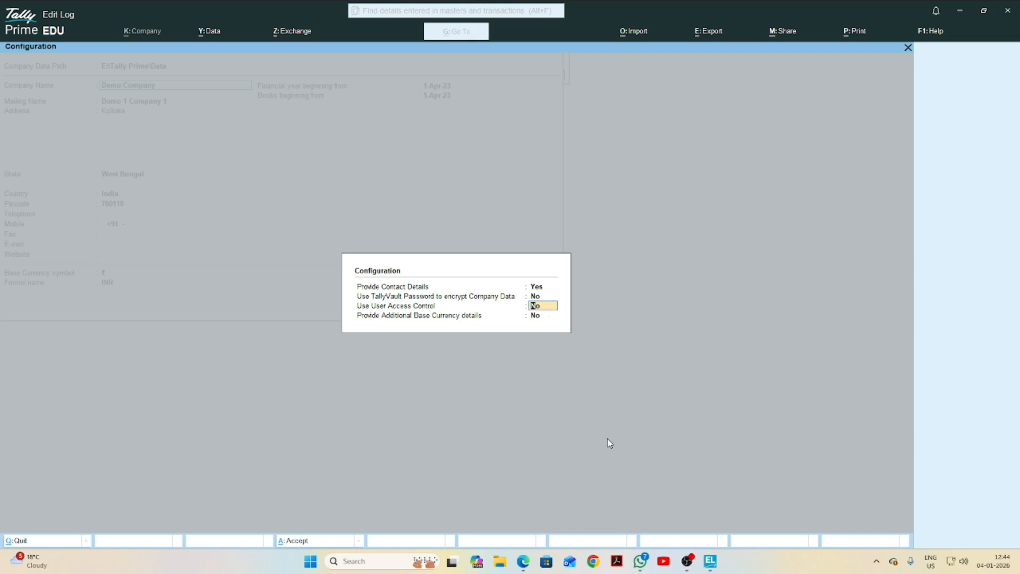
{"action": "type", "text": "y"}
{"action": "key", "text": "Return"}
{"action": "type", "text": "y"}
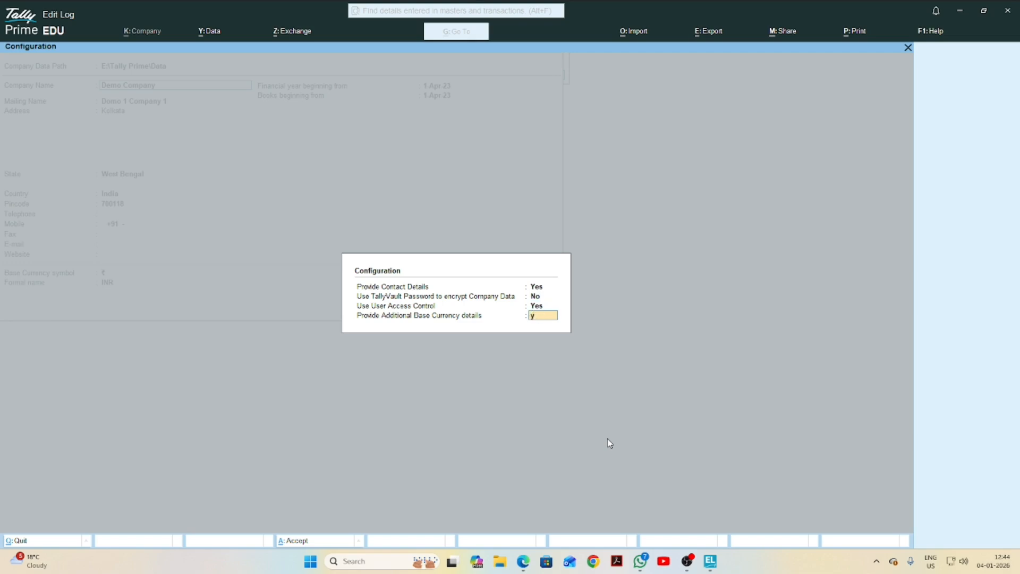
{"action": "key", "text": "Return"}
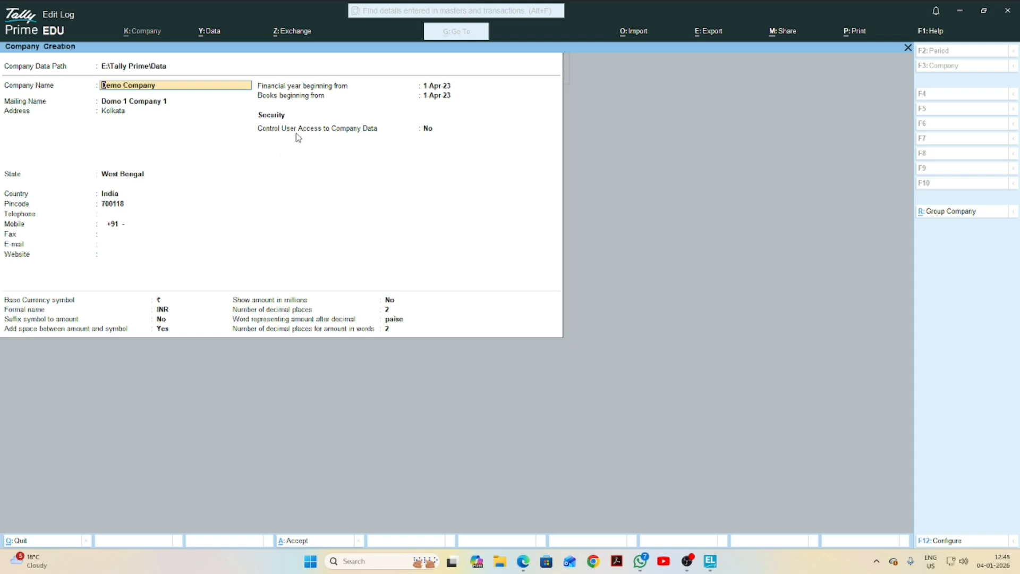
- Enable user access control for the company data, entering the administrator username and the password with its confirmation
{"action": "left_click", "coordinate": [429, 130]}
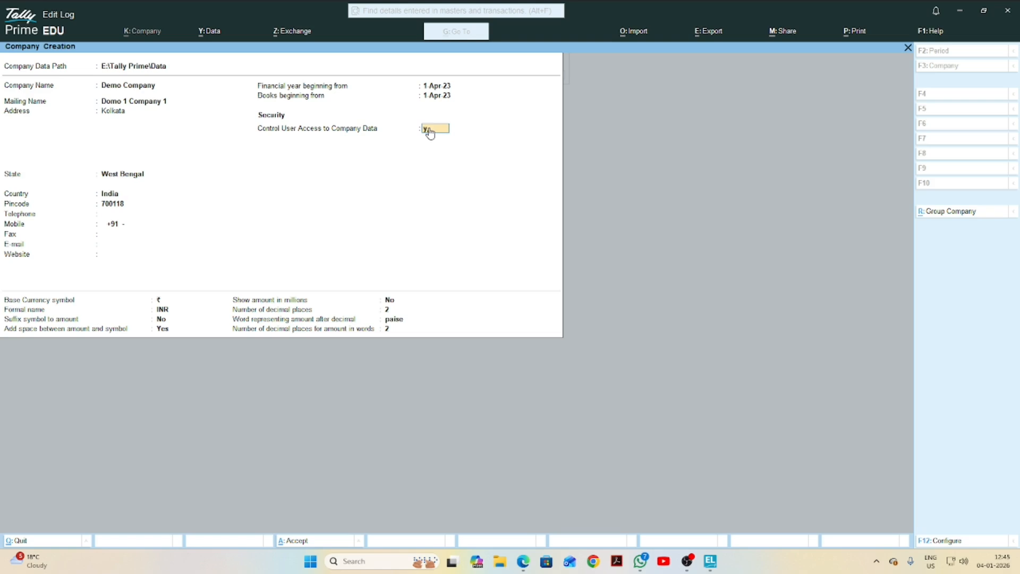
{"action": "key", "text": "Return"}
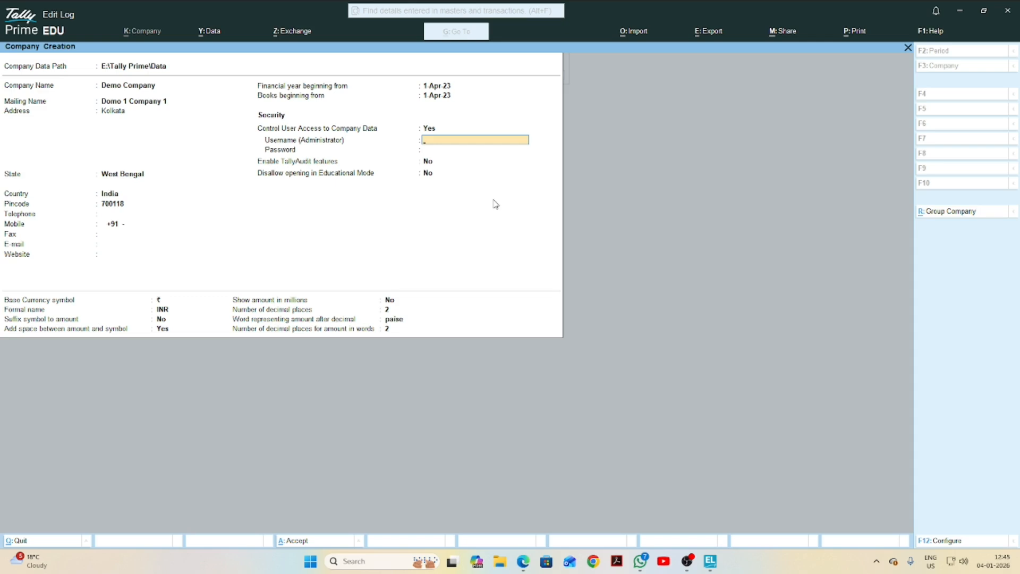
{"action": "type", "text": "Sadhan"}
{"action": "key", "text": "Return"}
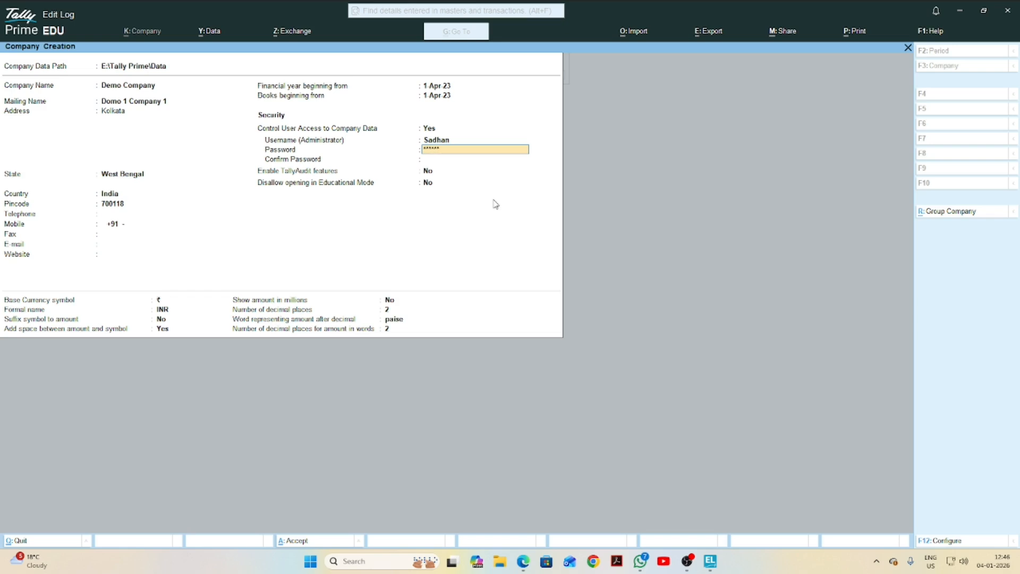
{"action": "key", "text": "Return"}
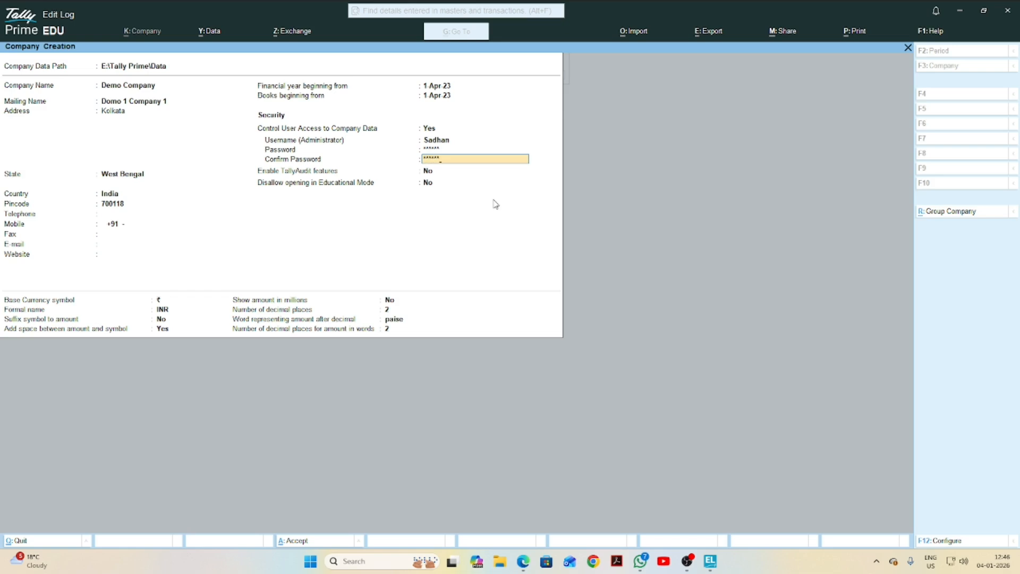
{"action": "key", "text": "Return"}
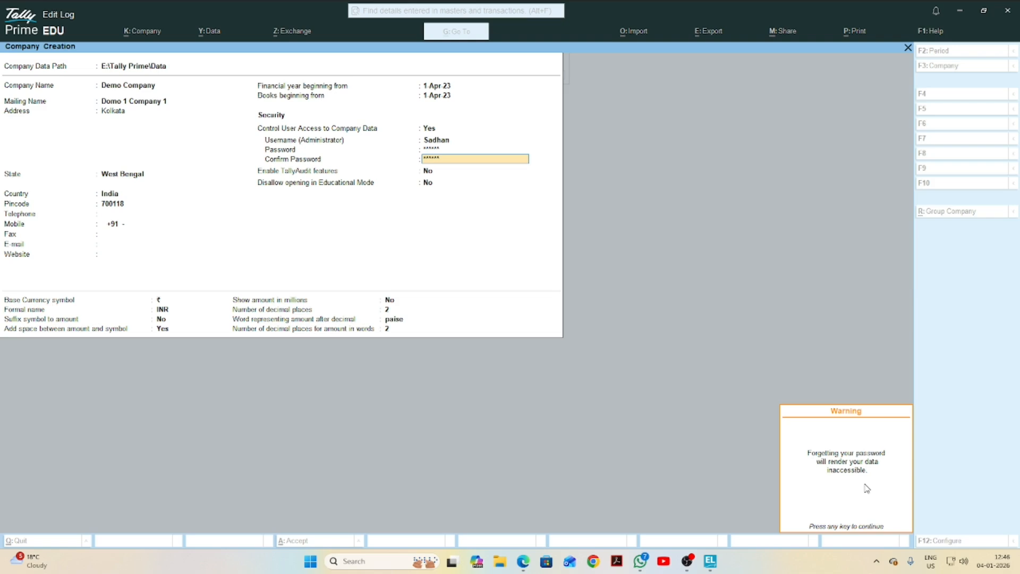
{"action": "key", "text": "Return"}
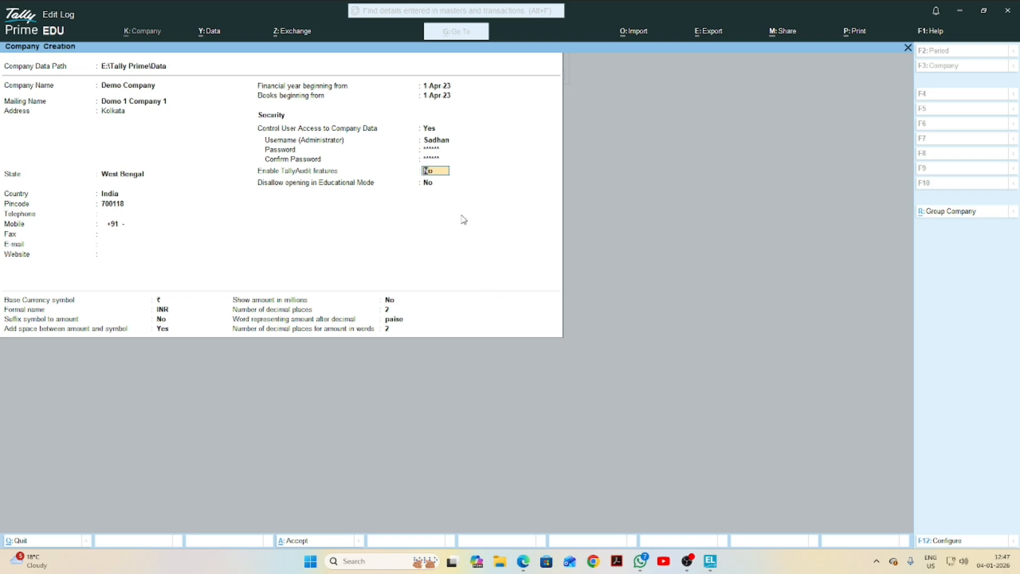
- Set Enable TallyAudit features to Yes and keep Disallow opening in Educational Mode at No
{"action": "type", "text": "y"}
{"action": "key", "text": "Return"}
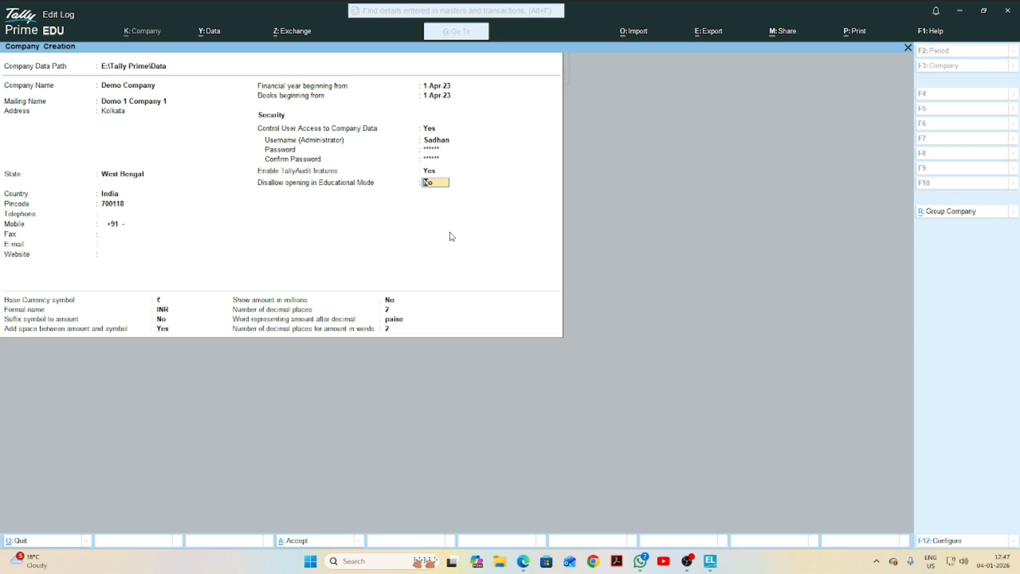
{"action": "key", "text": "Return"}
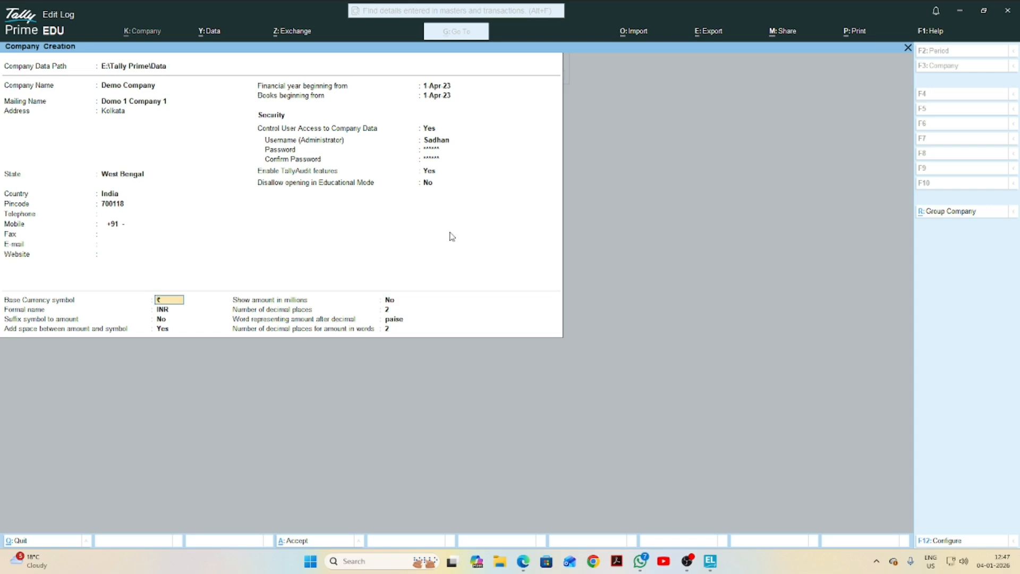
- Keep the base currency symbol ₹ and formal name INR, set Suffix symbol to amount to Yes, and keep the amount-symbol space
{"action": "key", "text": "Return"}
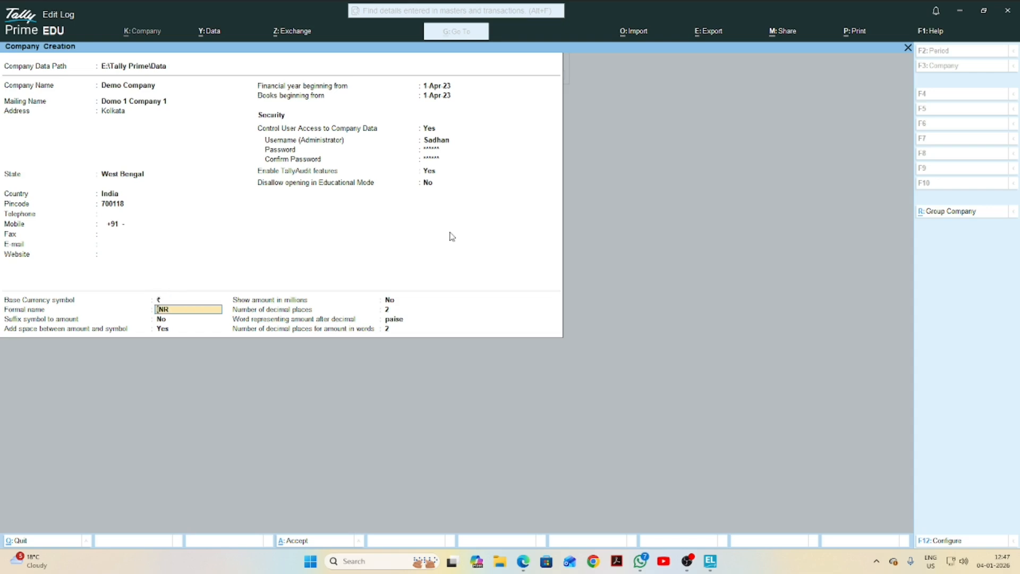
{"action": "key", "text": "Return"}
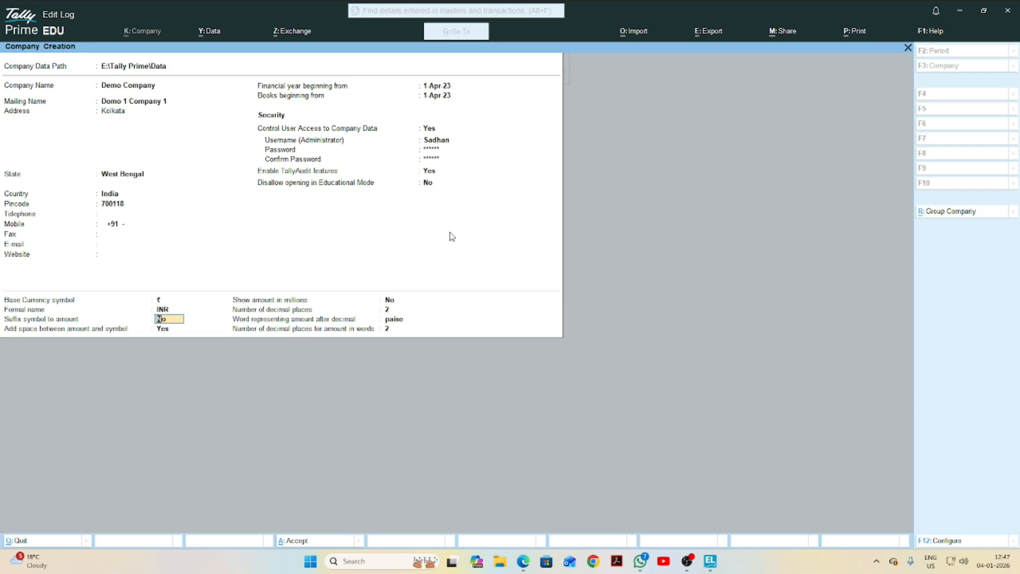
{"action": "type", "text": "y"}
{"action": "key", "text": "Return"}
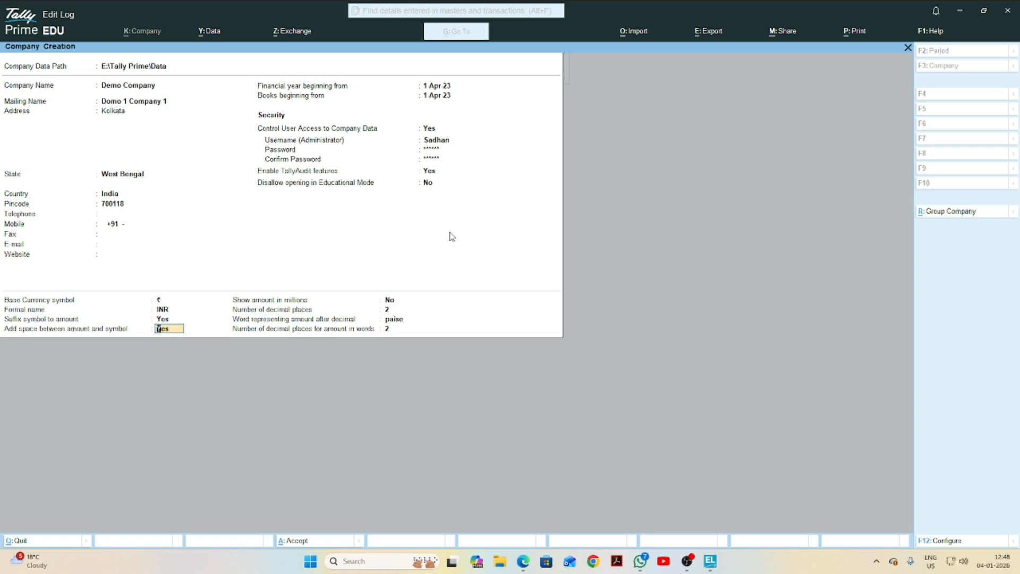
{"action": "key", "text": "Return"}
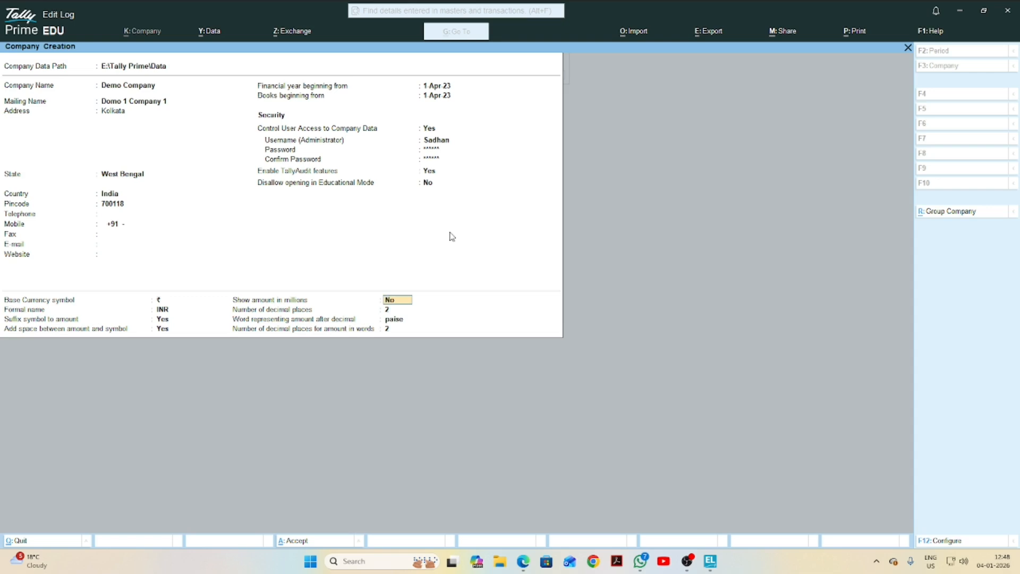
- Keep Show amount in millions at No with 2 decimal places and paise, and accept the company creation
{"action": "type", "text": "y"}
{"action": "key", "text": "Return"}
{"action": "key", "text": "Return"}
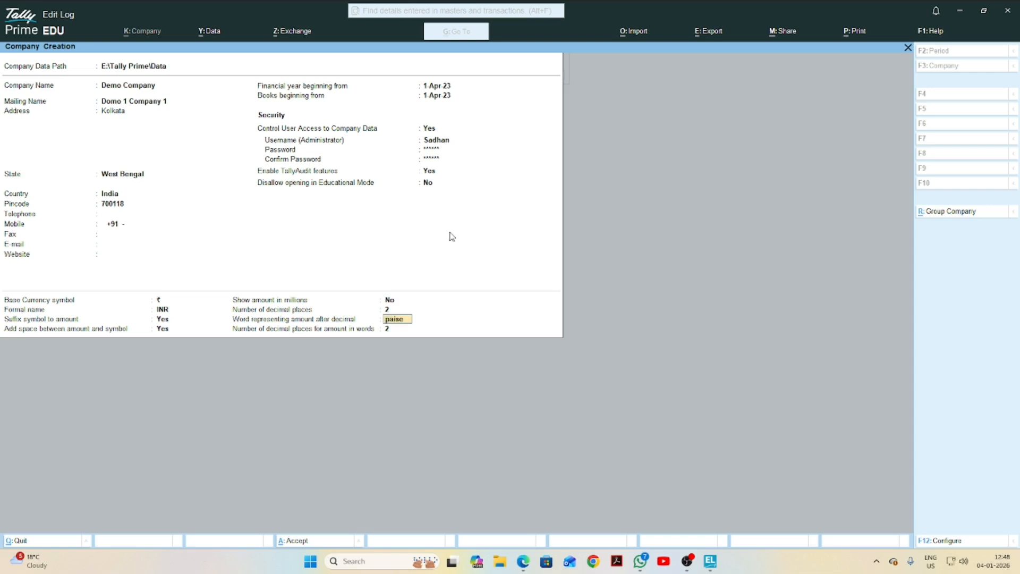
{"action": "key", "text": "Return"}
{"action": "key", "text": "Return"}
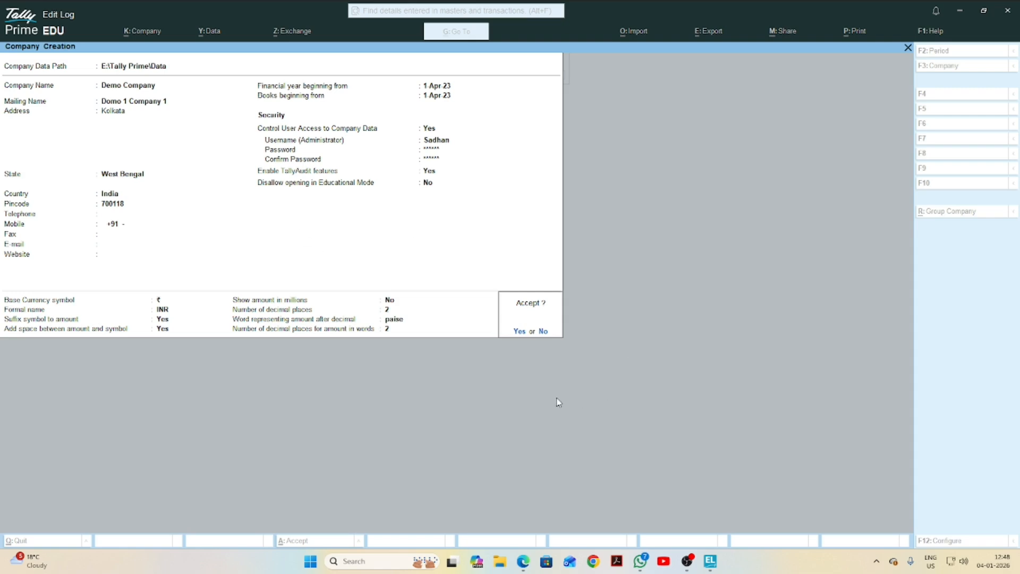
{"action": "left_click", "coordinate": [520, 332]}
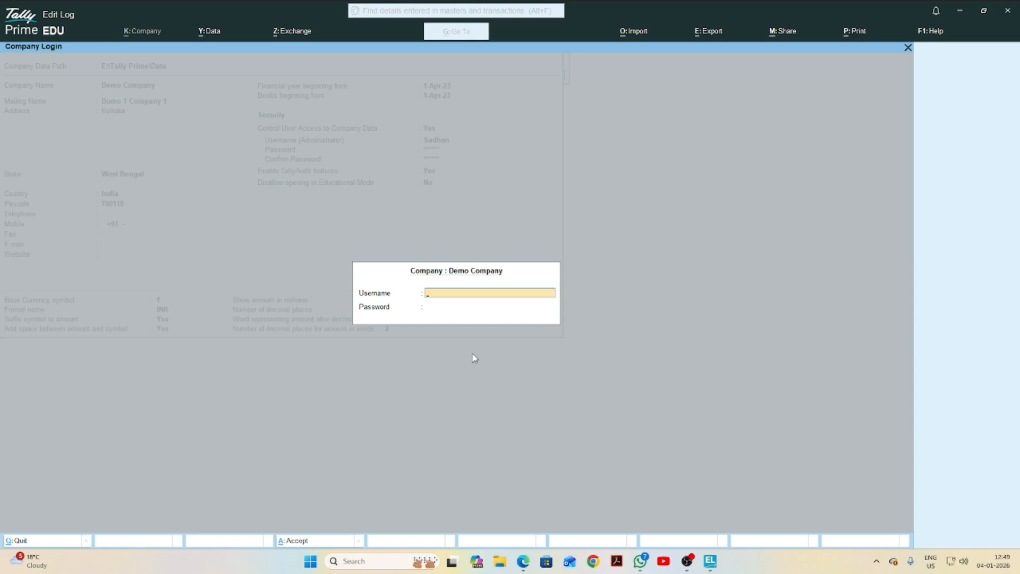
- Log in to Demo Company with the administrator username and password
{"action": "type", "text": "Sadhan"}
{"action": "key", "text": "Return"}
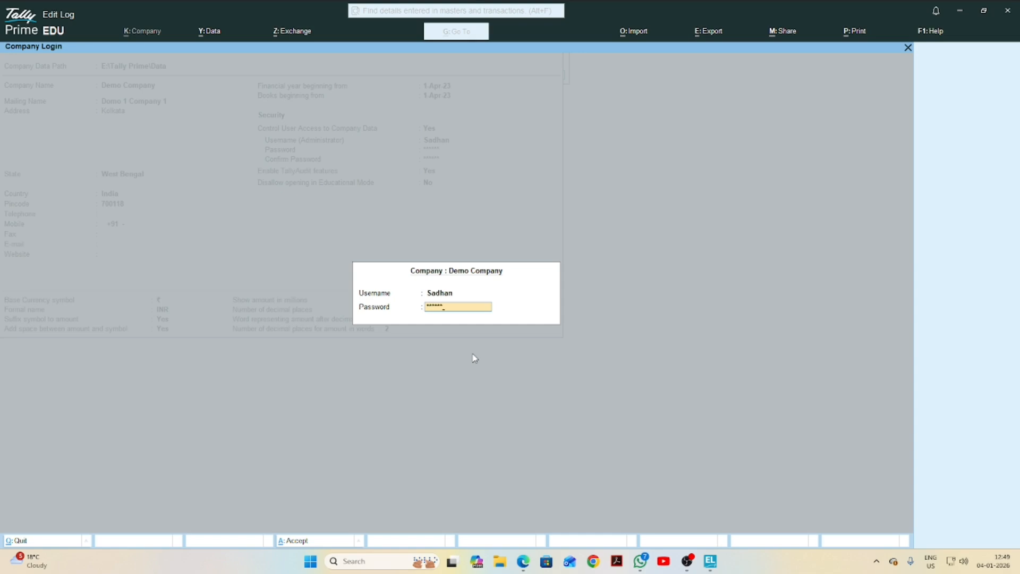
{"action": "key", "text": "Return"}
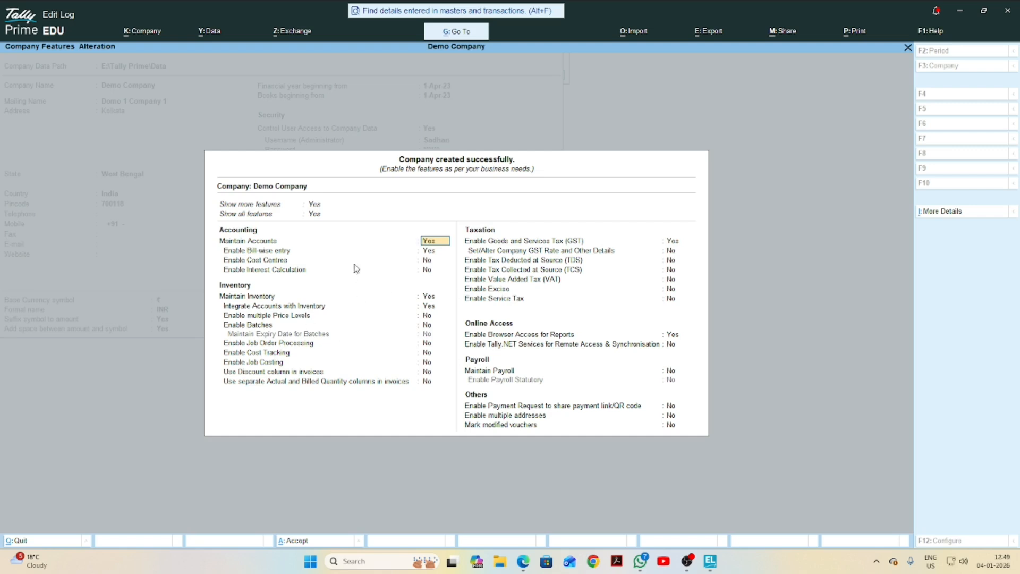
- Set Show more features to No to shorten the company features list, and switch it back to Yes
{"action": "left_click", "coordinate": [316, 207]}
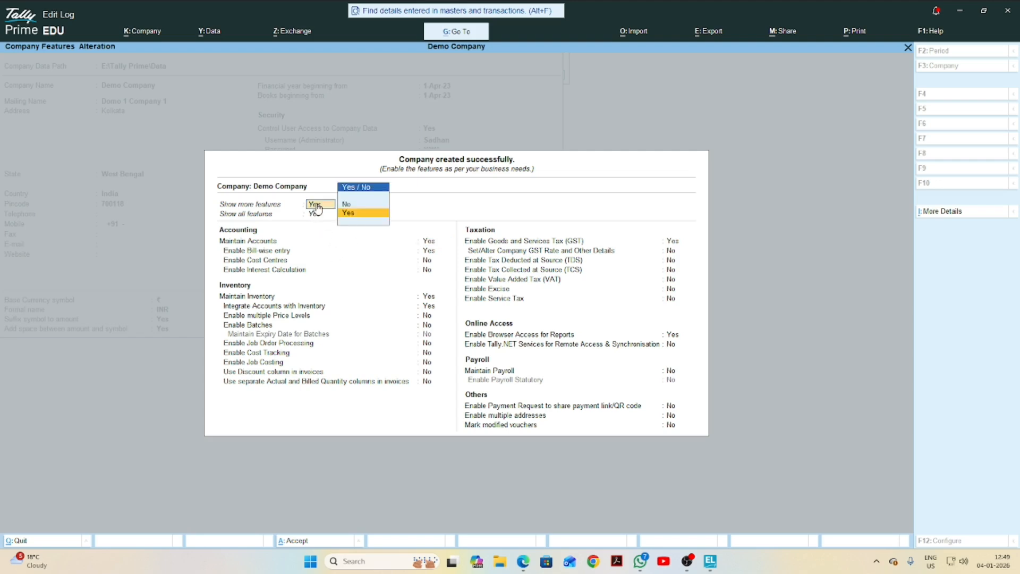
{"action": "left_click", "coordinate": [347, 207]}
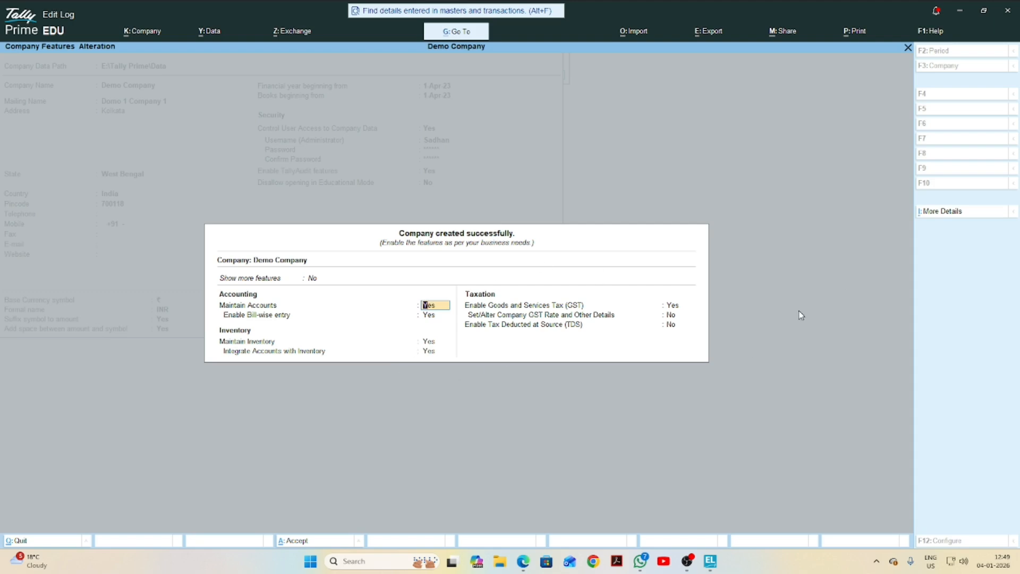
{"action": "left_click", "coordinate": [313, 280]}
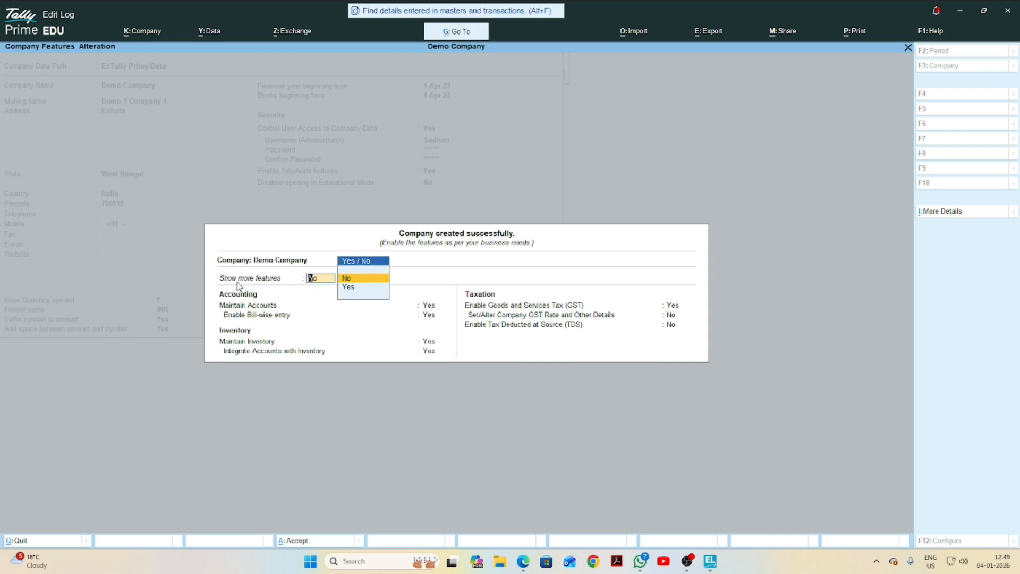
{"action": "left_click", "coordinate": [348, 288]}
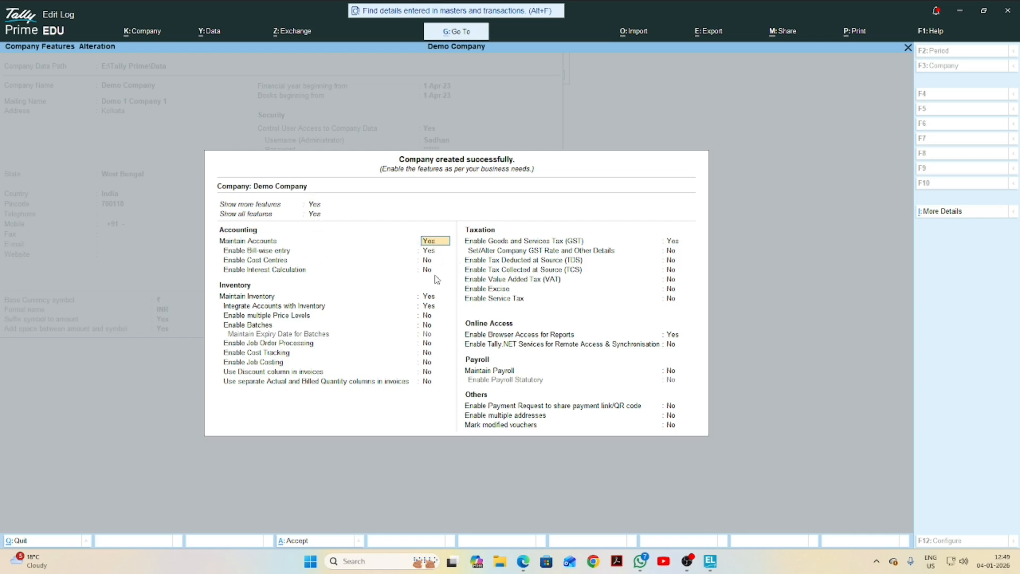
- Keep Maintain Accounts and Bill-wise entry at Yes, and set Cost Centres and Interest Calculation to Yes
{"action": "key", "text": "Return"}
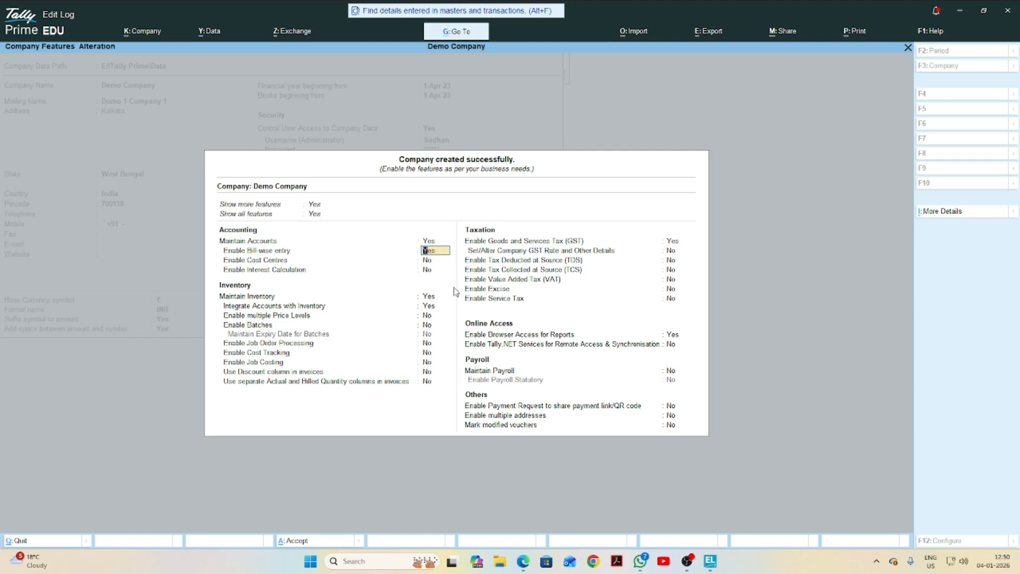
{"action": "key", "text": "Return"}
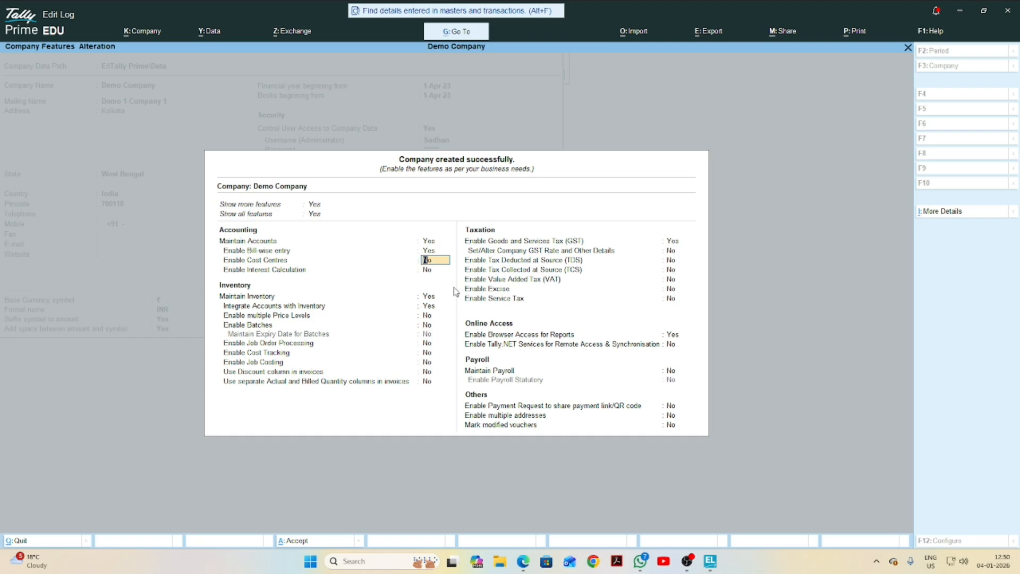
{"action": "left_click", "coordinate": [432, 252]}
{"action": "type", "text": "ny"}
{"action": "key", "text": "Return"}
{"action": "type", "text": "y"}
{"action": "key", "text": "Return"}
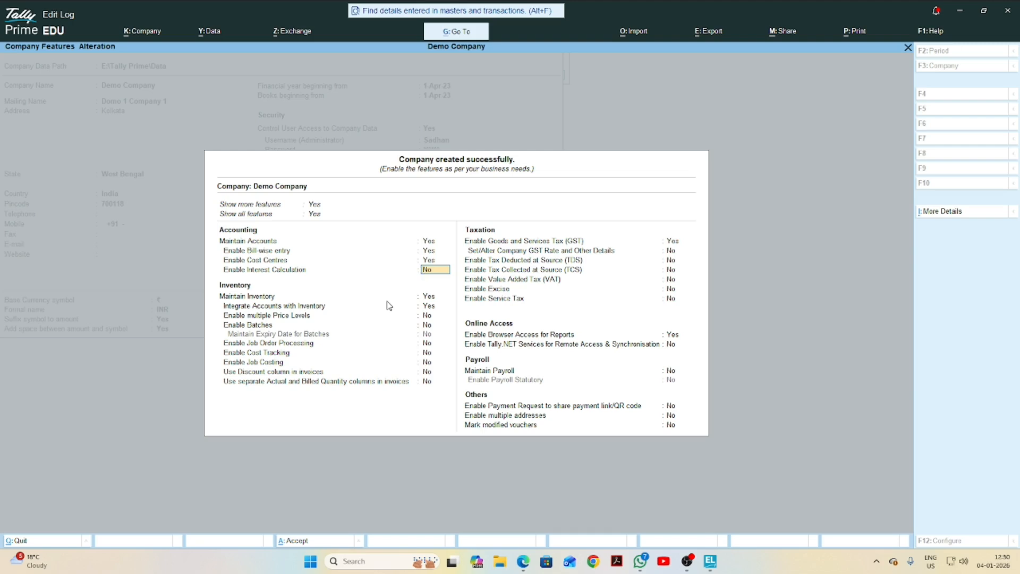
{"action": "type", "text": "y"}
{"action": "key", "text": "Return"}
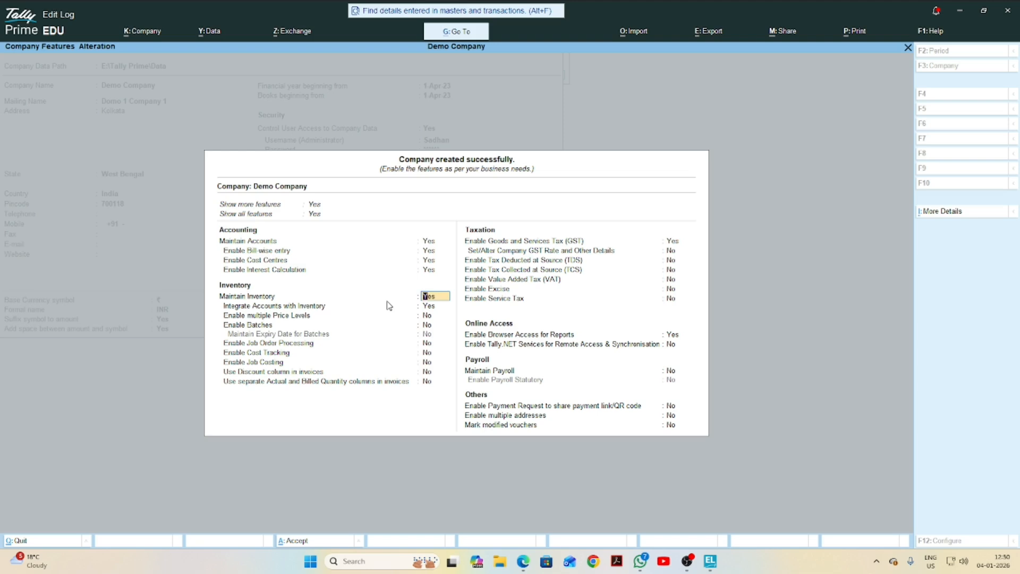
- Set Maintain Inventory to No, and return it and Integrate Accounts with Inventory to Yes
{"action": "type", "text": "n"}
{"action": "key", "text": "Return"}
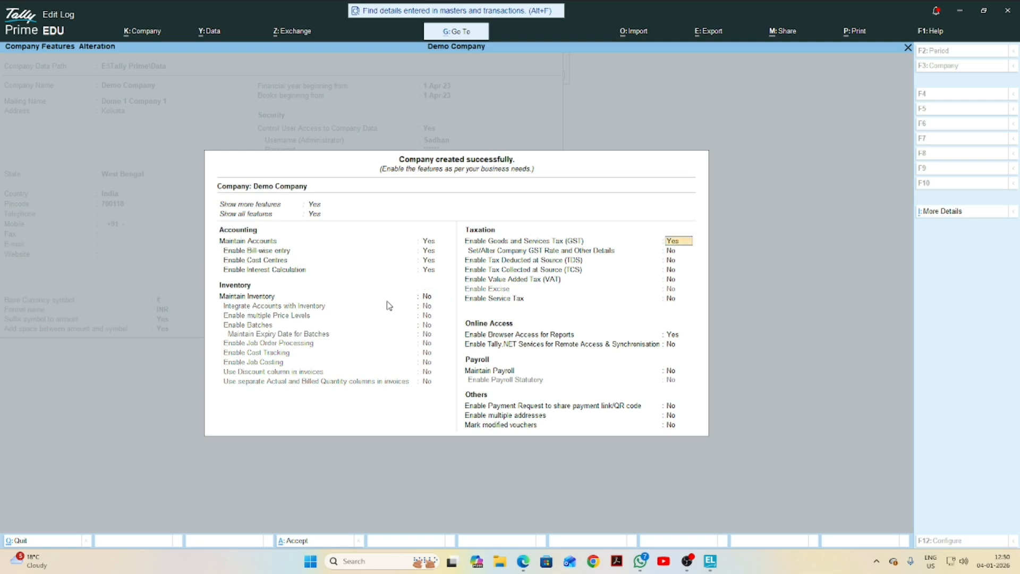
{"action": "key", "text": "Up"}
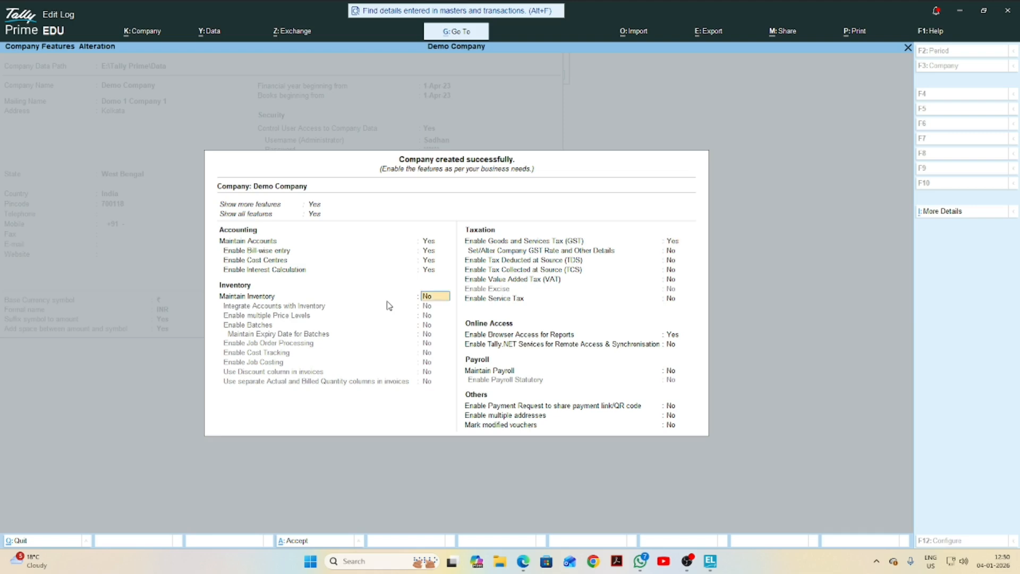
{"action": "type", "text": "y"}
{"action": "key", "text": "Return"}
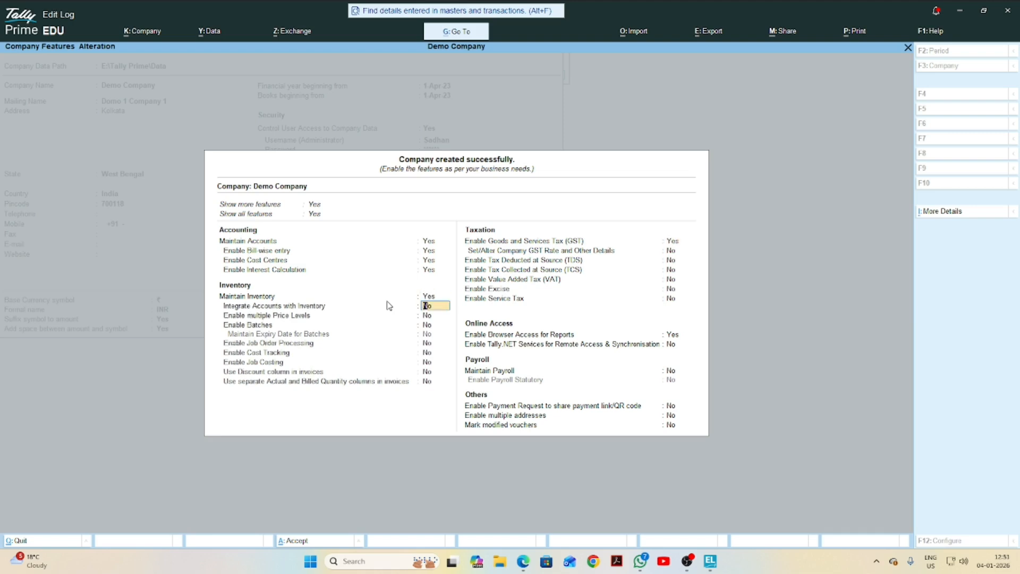
{"action": "type", "text": "y"}
{"action": "key", "text": "Return"}
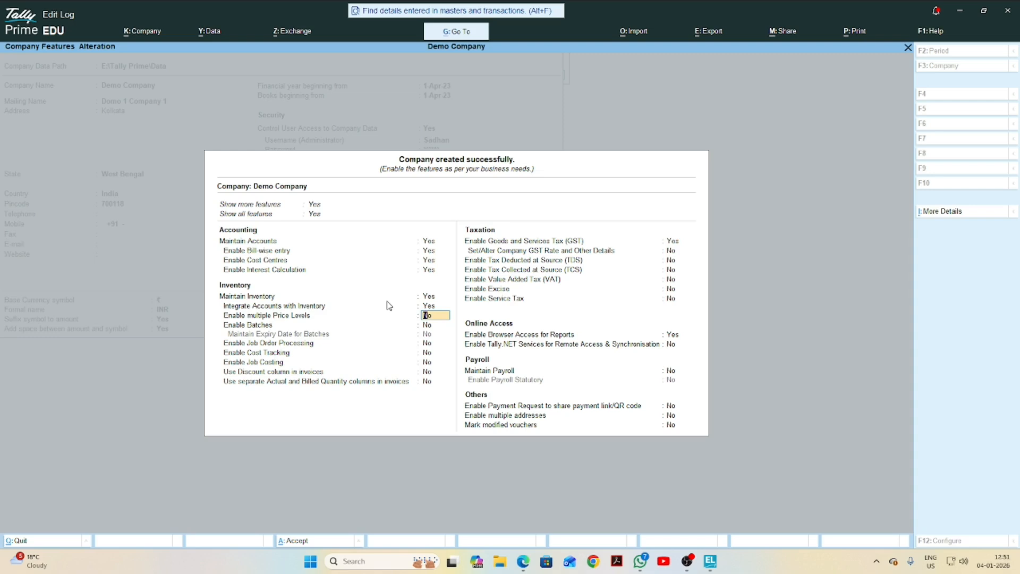
- Enable multiple Price Levels and Batches, including Maintain Expiry Date for Batches, in the inventory features
{"action": "type", "text": "y"}
{"action": "key", "text": "Return"}
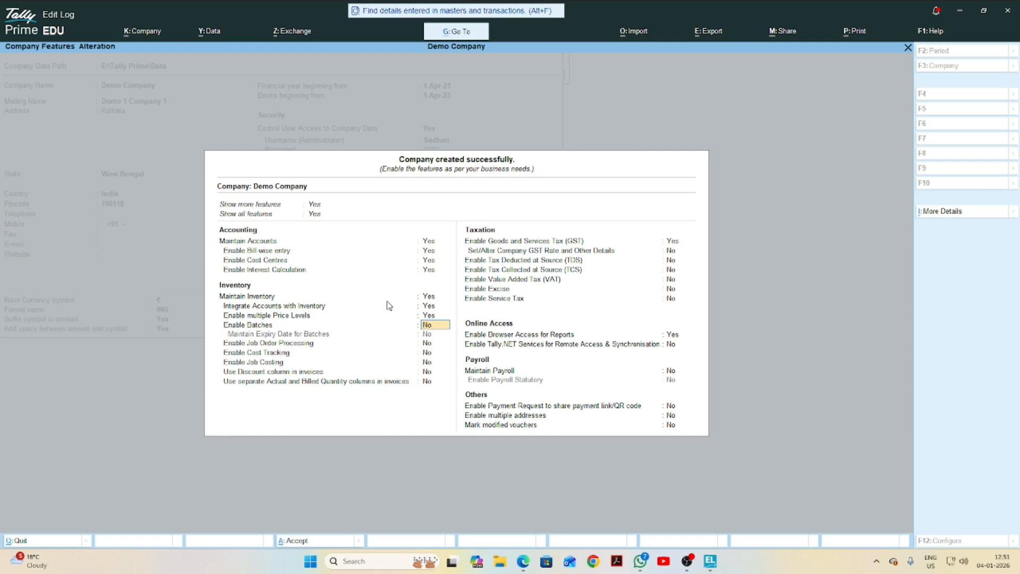
{"action": "type", "text": "y"}
{"action": "key", "text": "Return"}
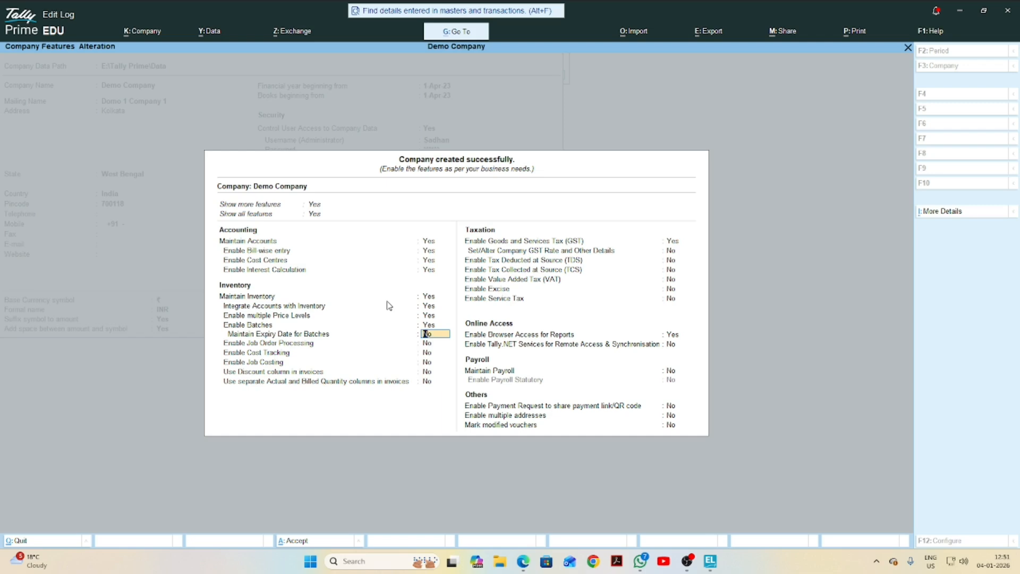
{"action": "type", "text": "y"}
{"action": "key", "text": "Return"}
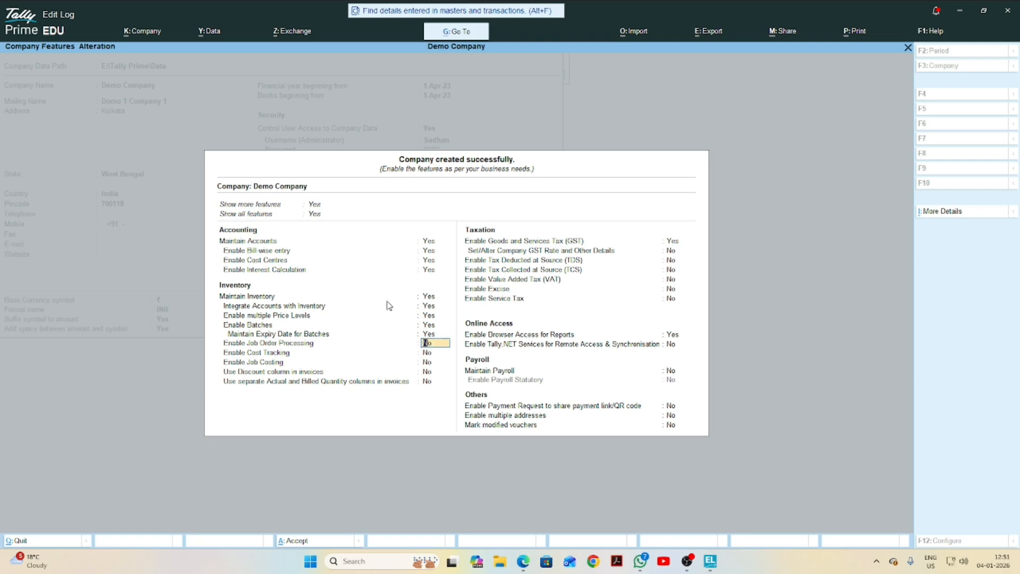
- Enable Job Order Processing, Cost Tracking and Job Costing in the inventory features
{"action": "type", "text": "y"}
{"action": "key", "text": "Return"}
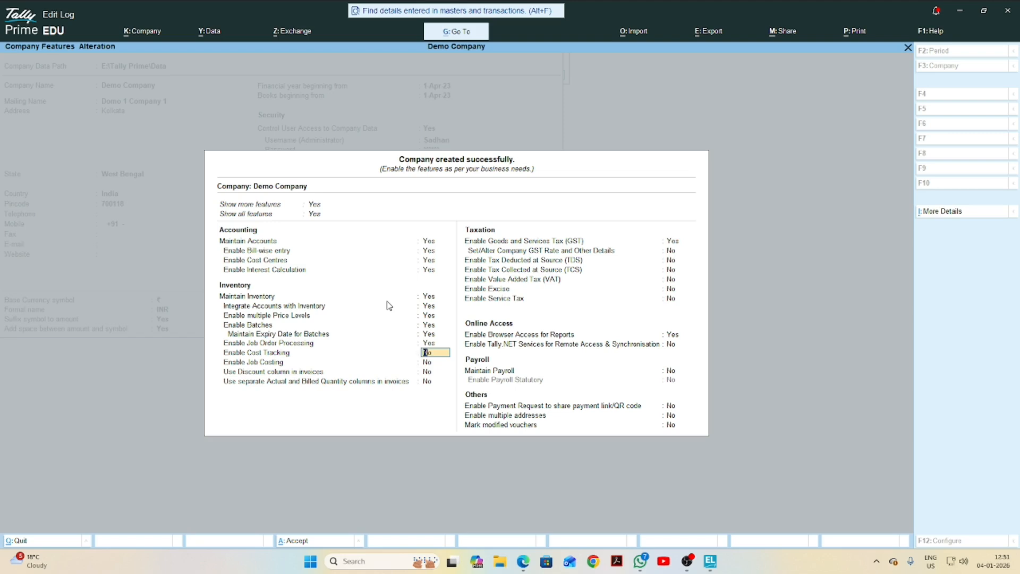
{"action": "type", "text": "y"}
{"action": "key", "text": "Return"}
{"action": "type", "text": "y"}
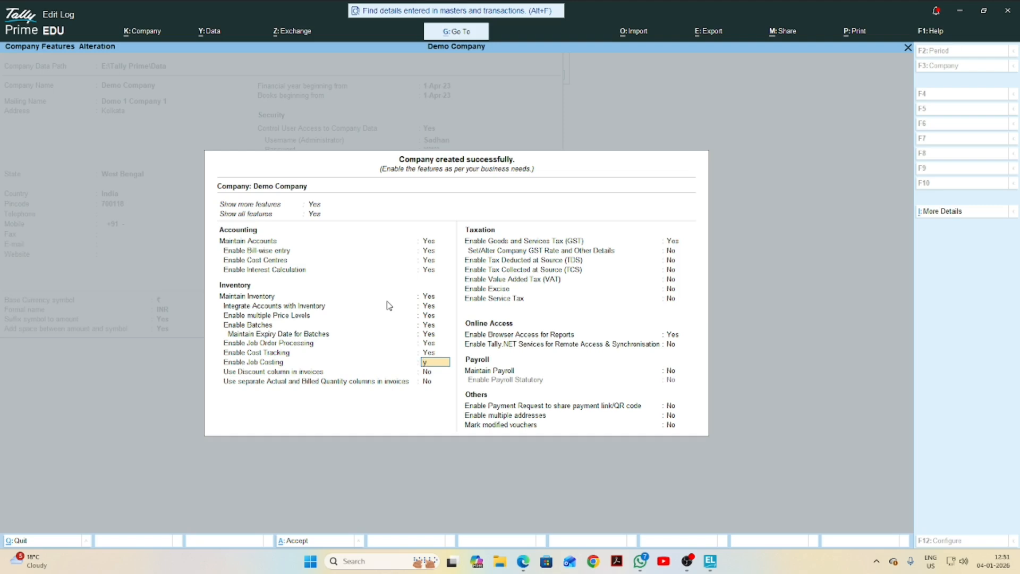
{"action": "key", "text": "Return"}
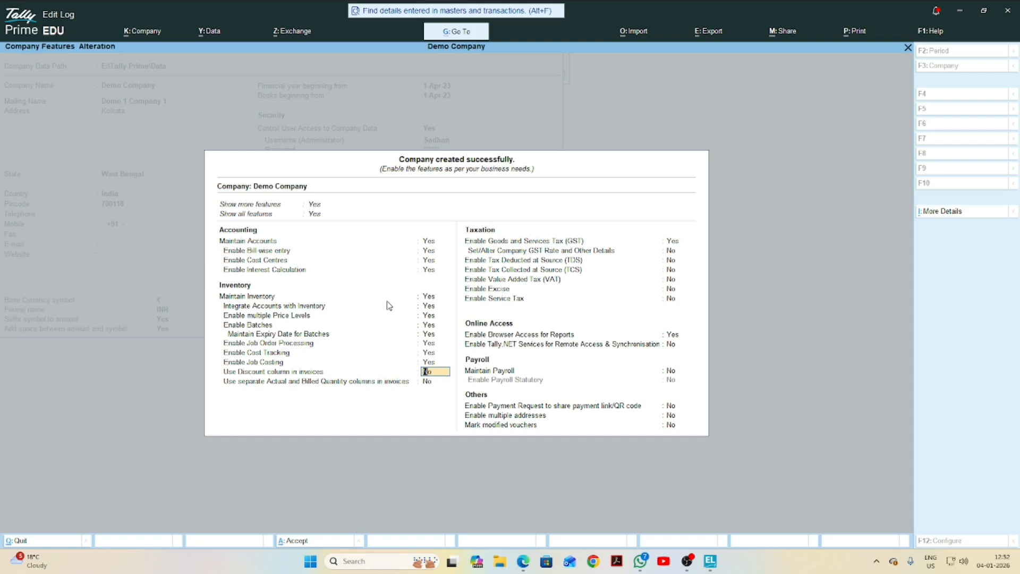
- Enable the Discount column and separate Actual and Billed Quantity columns in invoices, and keep Goods and Services Tax (GST) at Yes
{"action": "type", "text": "y"}
{"action": "key", "text": "Return"}
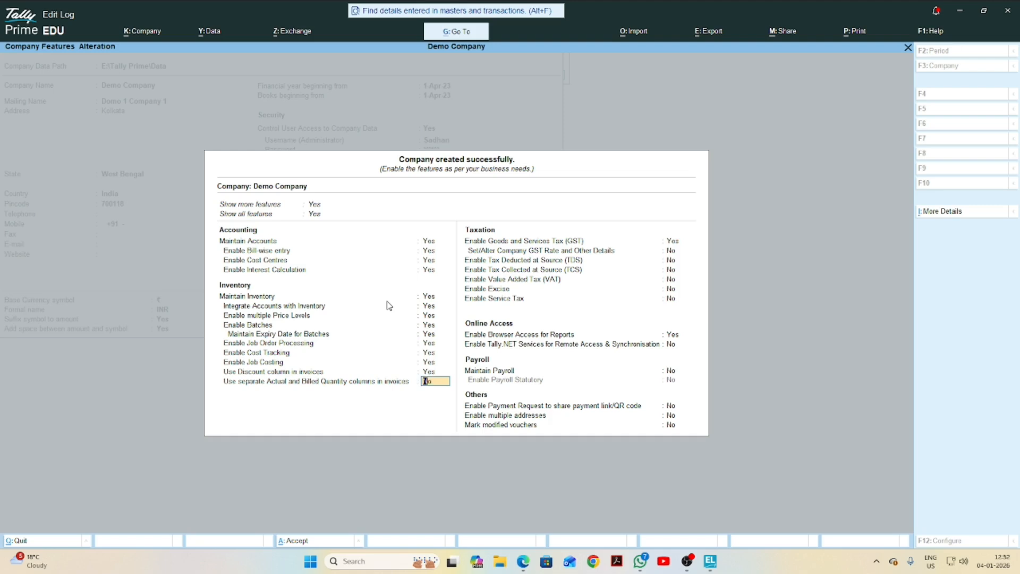
{"action": "type", "text": "y"}
{"action": "key", "text": "Return"}
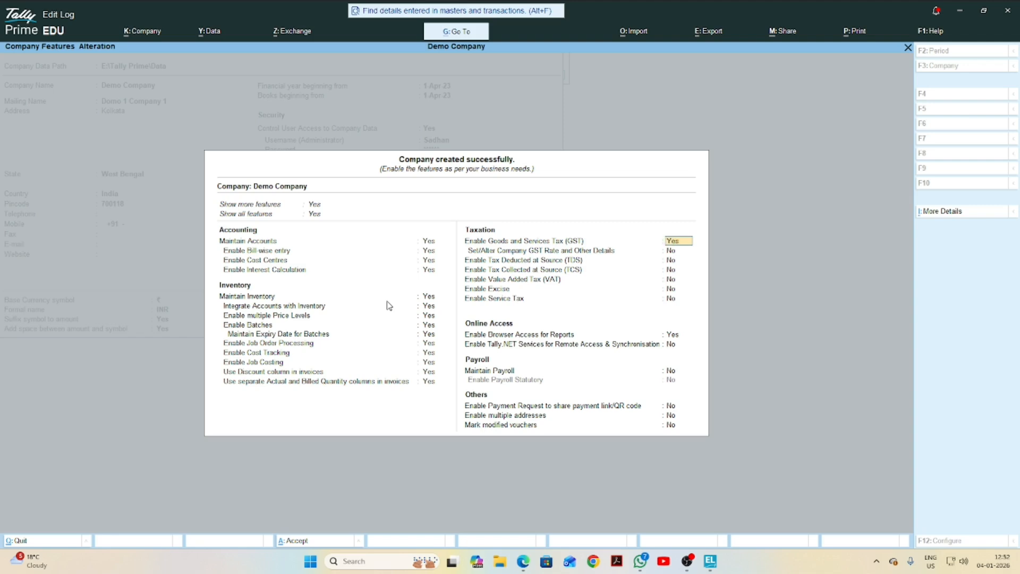
{"action": "key", "text": "Return"}
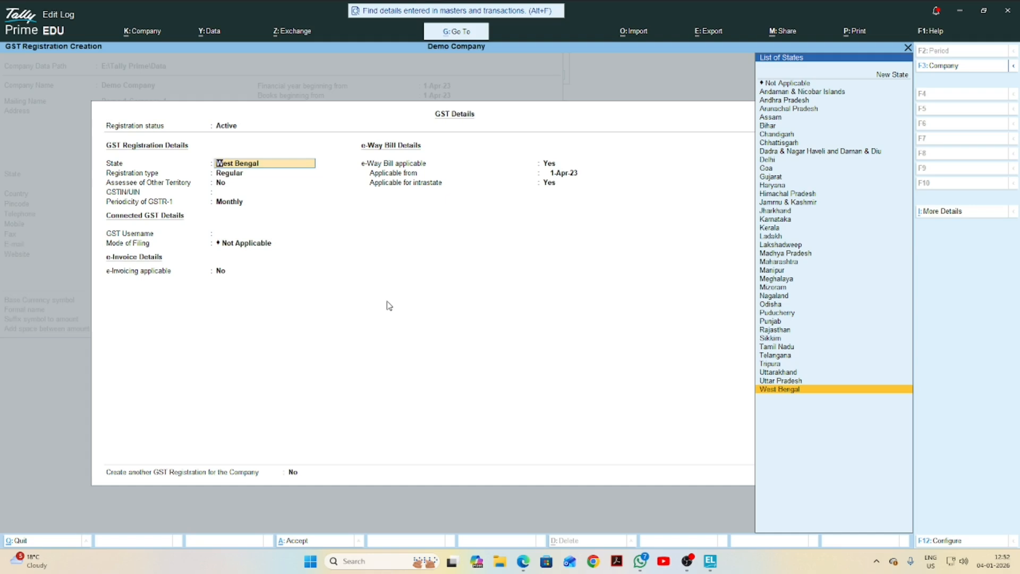
- Keep West Bengal as the GST state, Regular as the registration type and Assessee of Other Territory at No
{"action": "key", "text": "Return"}
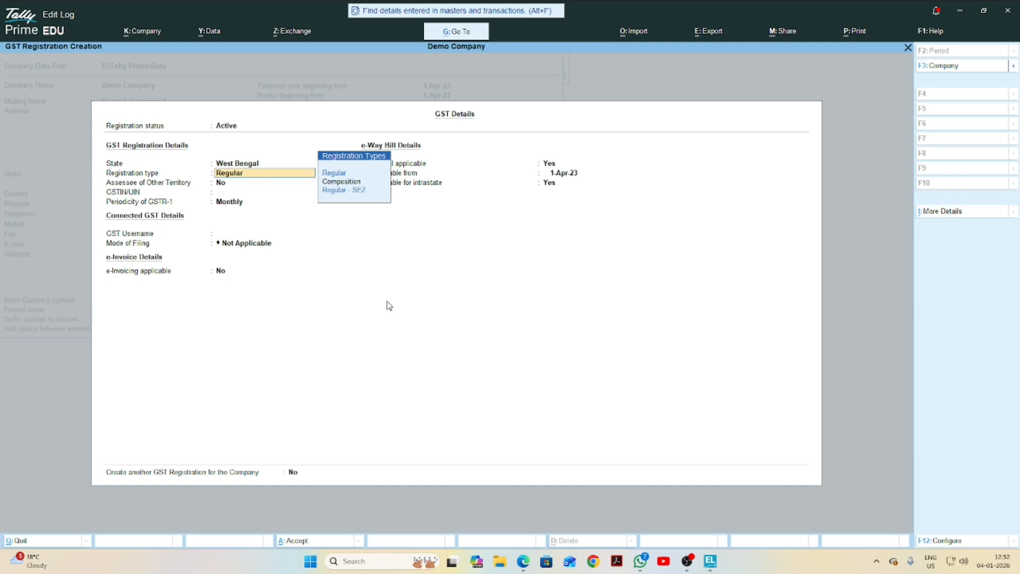
{"action": "key", "text": "Down"}
{"action": "key", "text": "Up"}
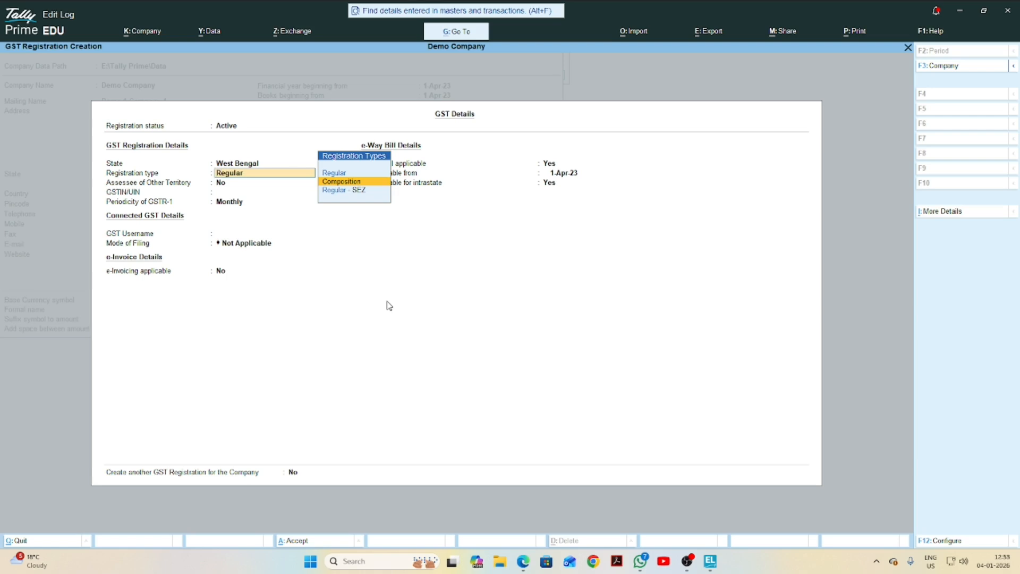
{"action": "key", "text": "Up"}
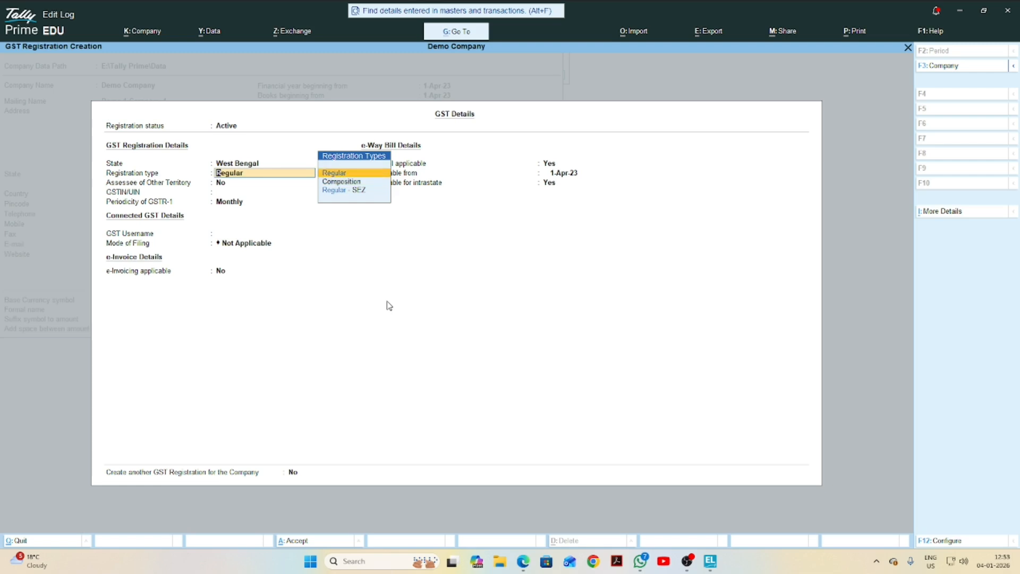
{"action": "key", "text": "Return"}
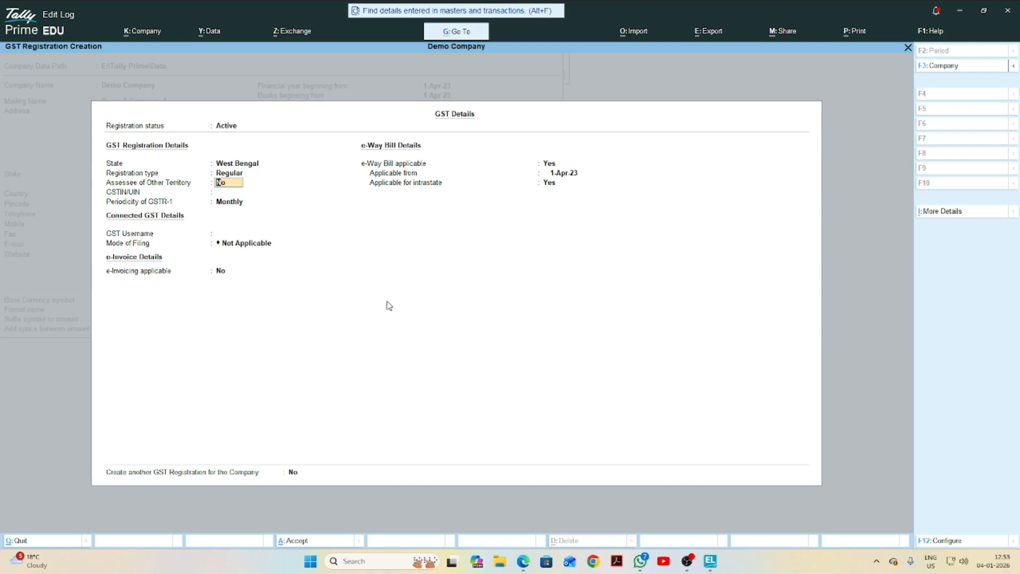
{"action": "type", "text": "yn"}
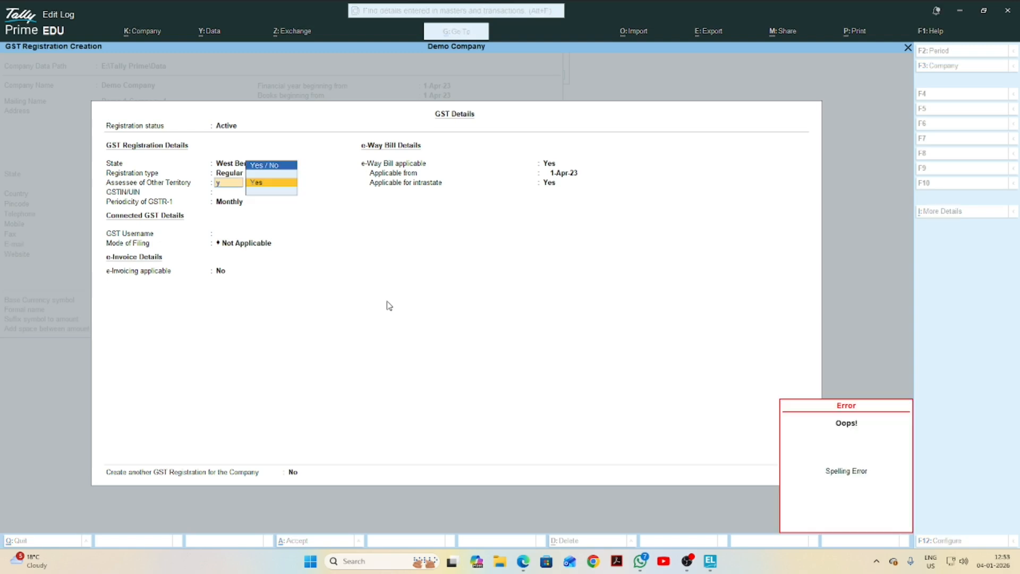
{"action": "key", "text": "BackSpace"}
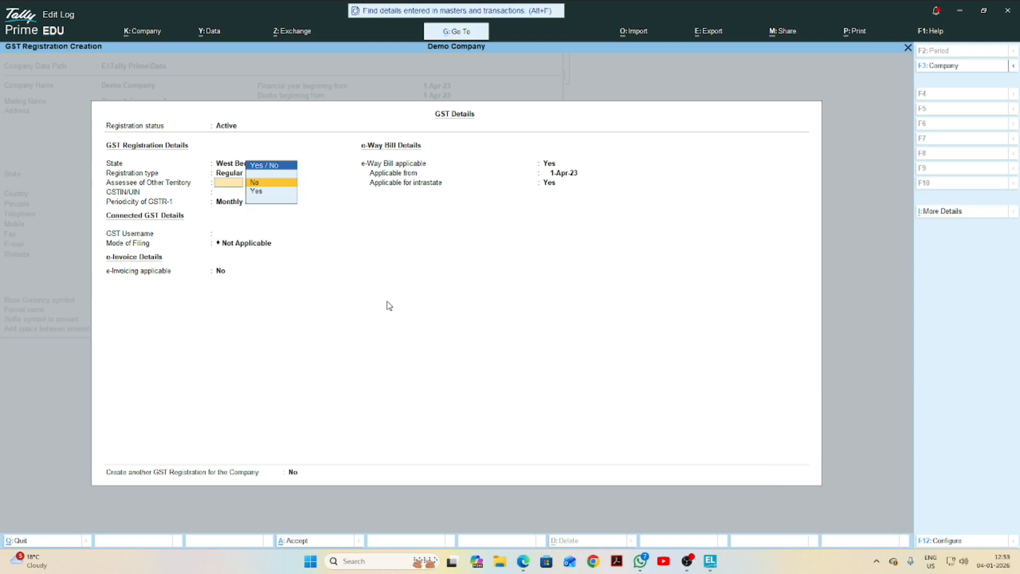
{"action": "key", "text": "Return"}
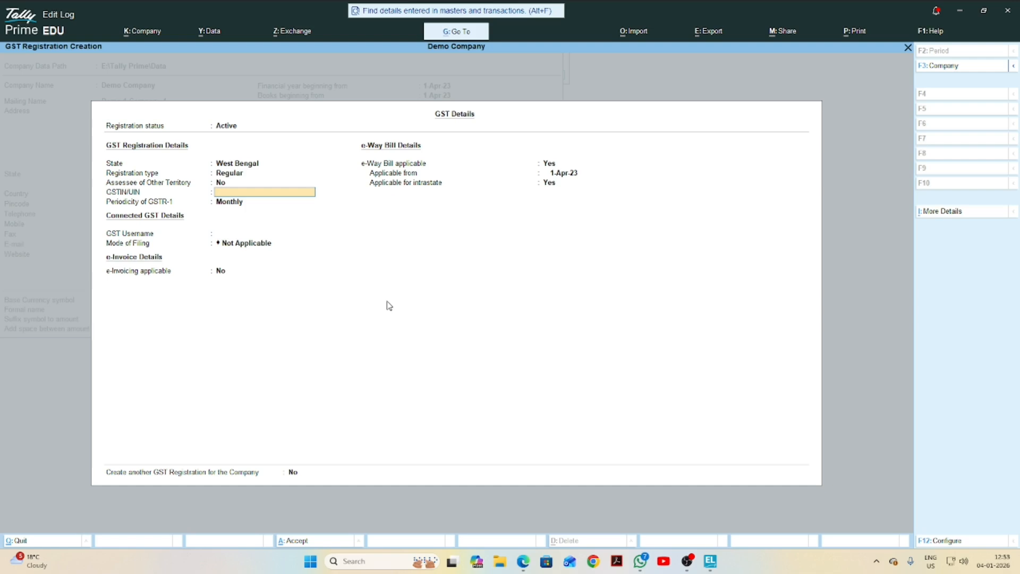
- Skip the GSTIN/UIN and keep the Periodicity of GSTR-1 at Monthly in the GST registration details
{"action": "left_click", "coordinate": [238, 203]}
{"action": "key", "text": "Return"}
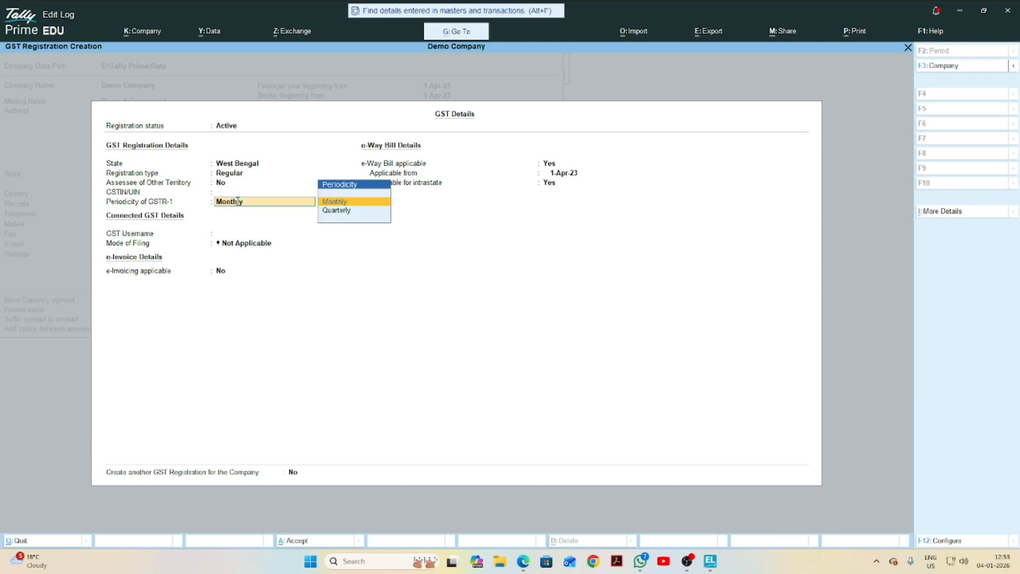
{"action": "key", "text": "Return"}
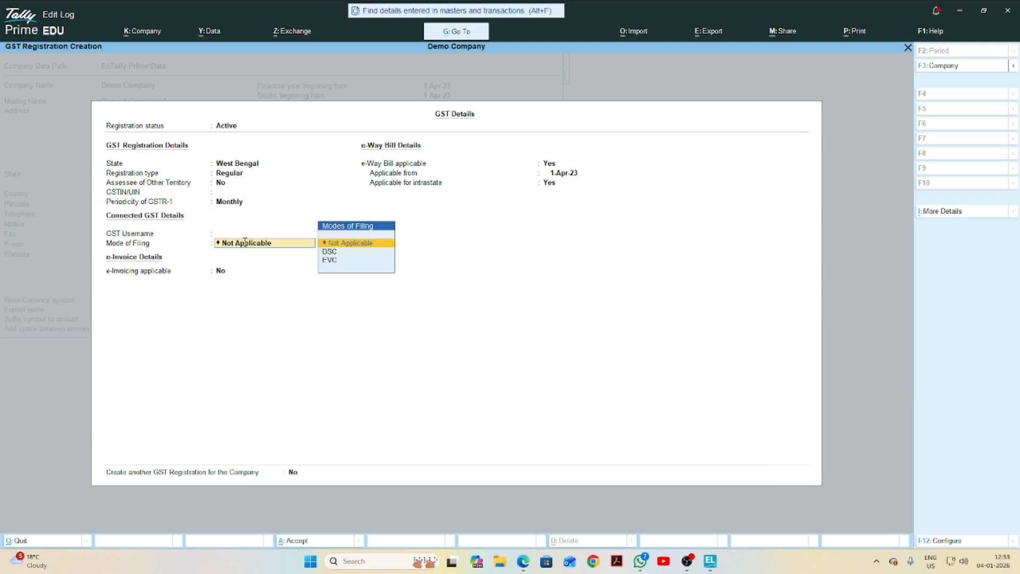
{"action": "left_click", "coordinate": [234, 202]}
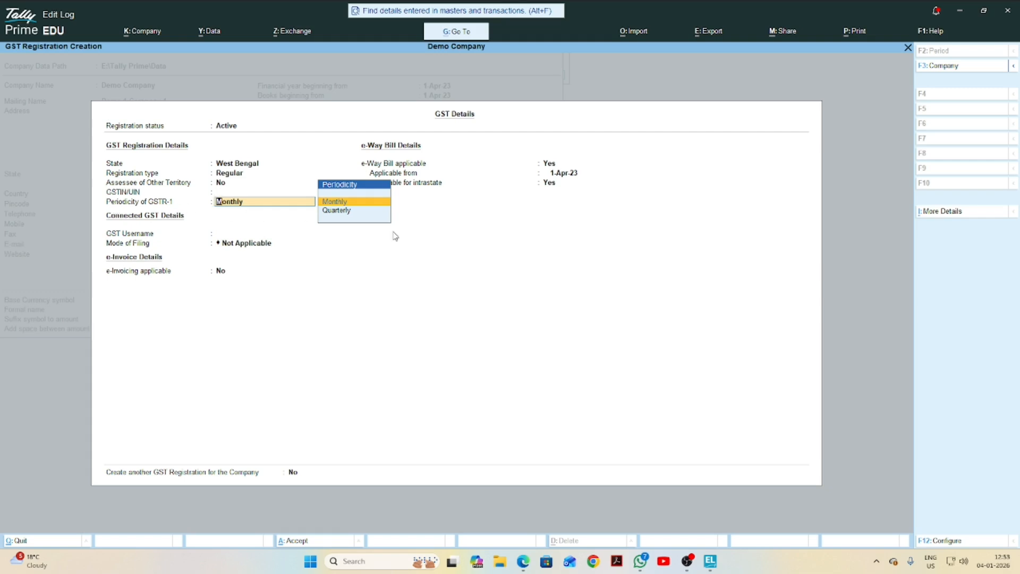
{"action": "left_click", "coordinate": [344, 213]}
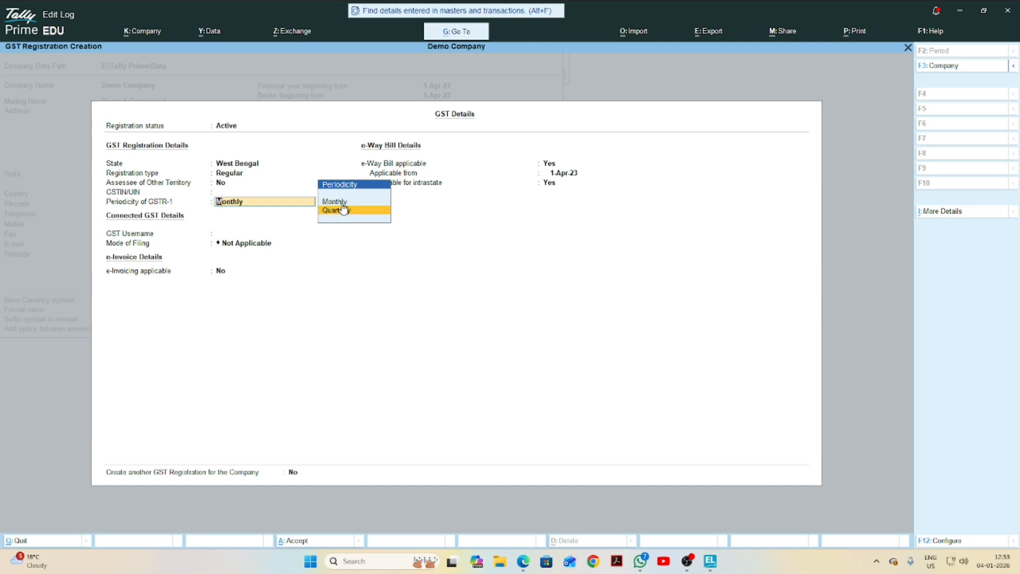
{"action": "key", "text": "Up"}
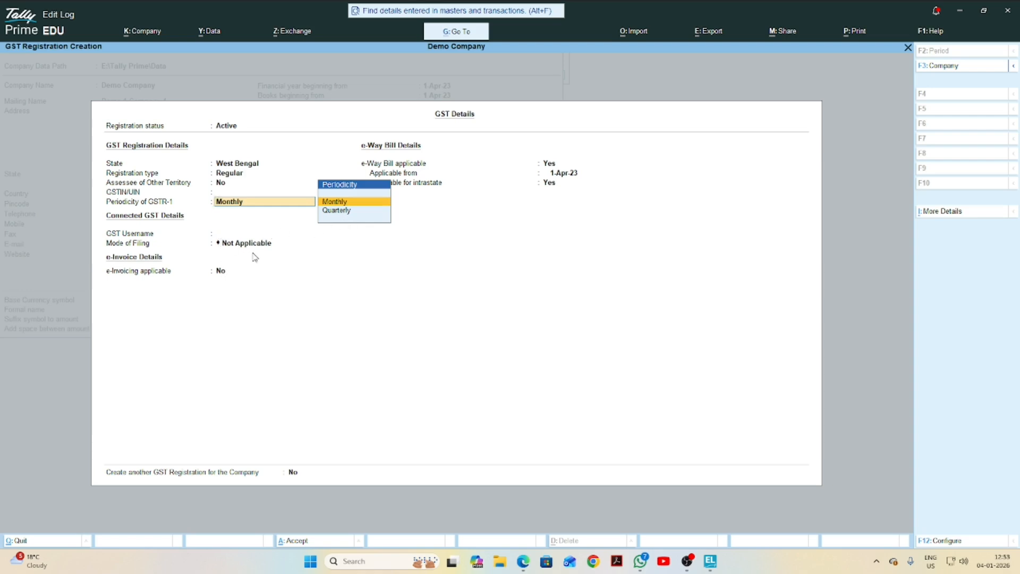
{"action": "key", "text": "Return"}
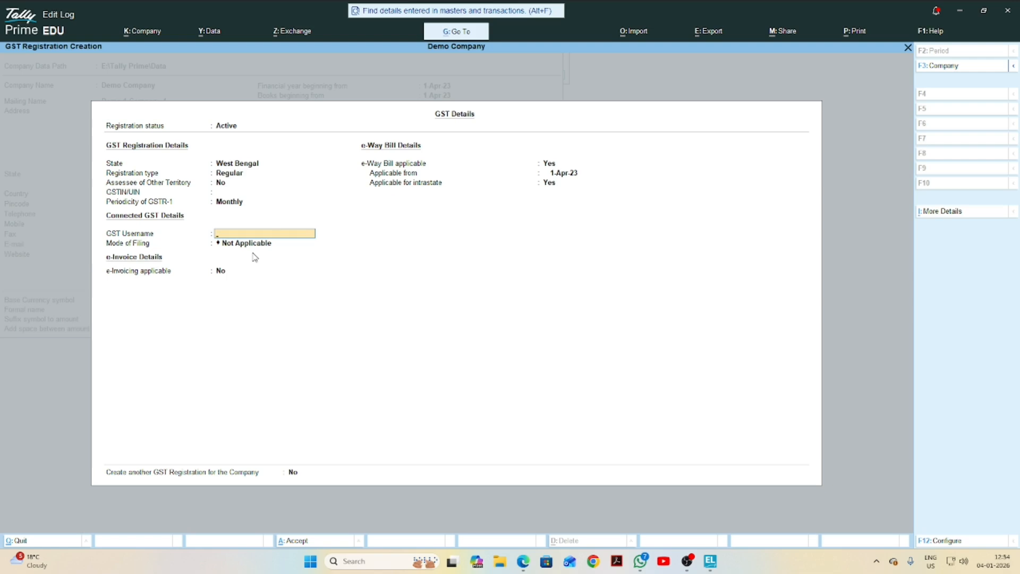
- Leave the GST Username blank and set the Mode of Filing to DSC
{"action": "key", "text": "Return"}
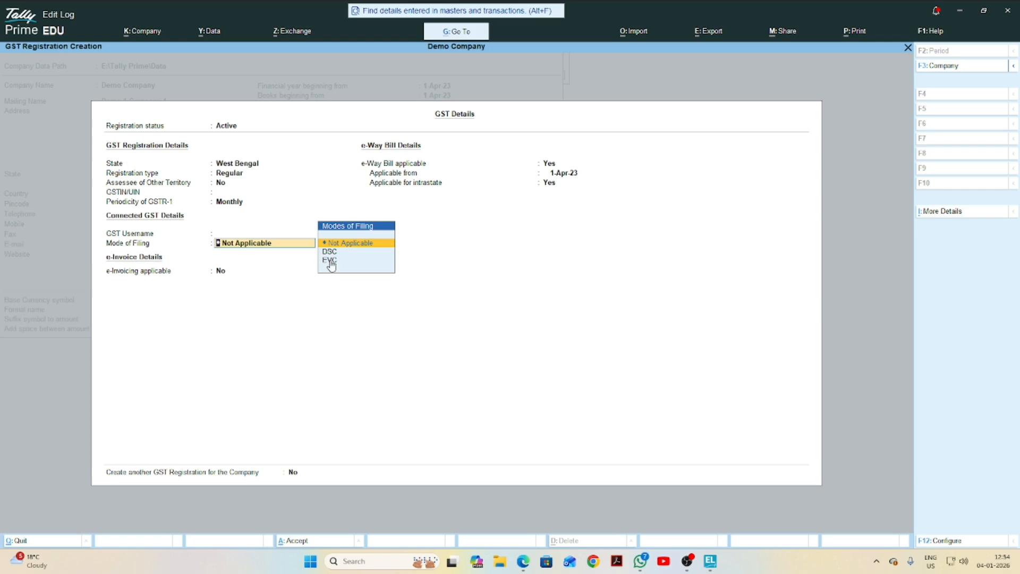
{"action": "key", "text": "Down"}
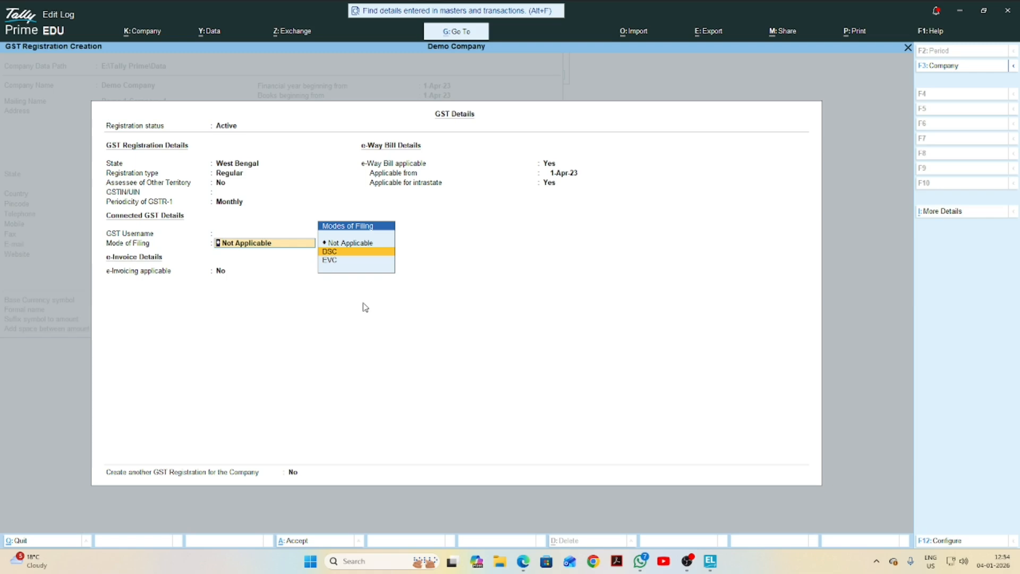
{"action": "left_click", "coordinate": [330, 260]}
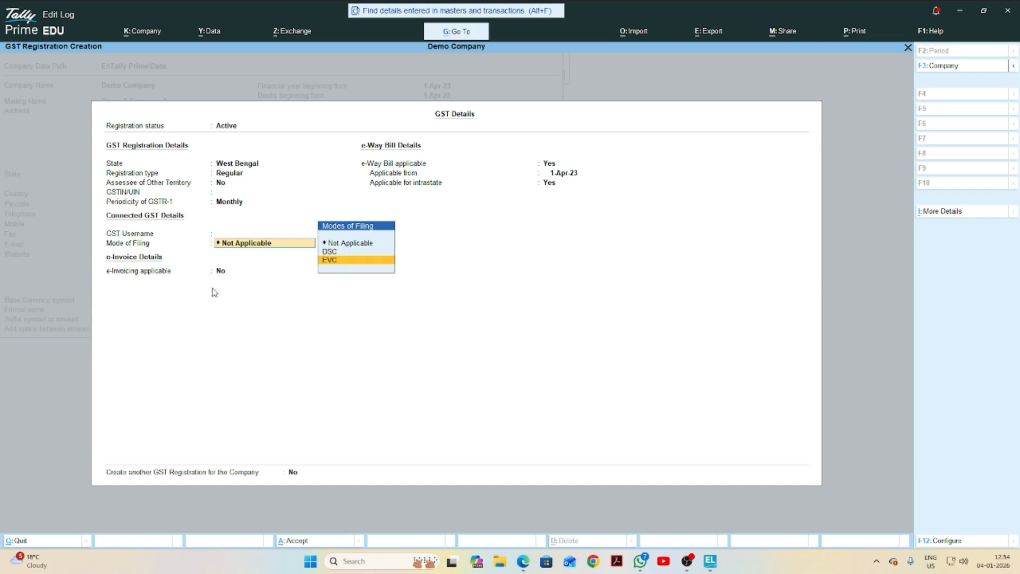
{"action": "key", "text": "Up"}
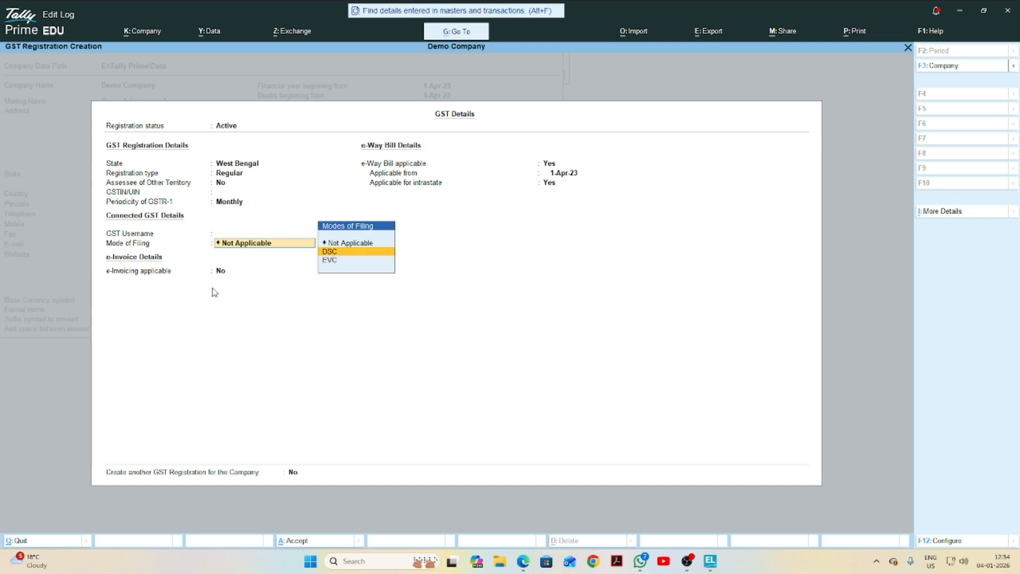
{"action": "key", "text": "Return"}
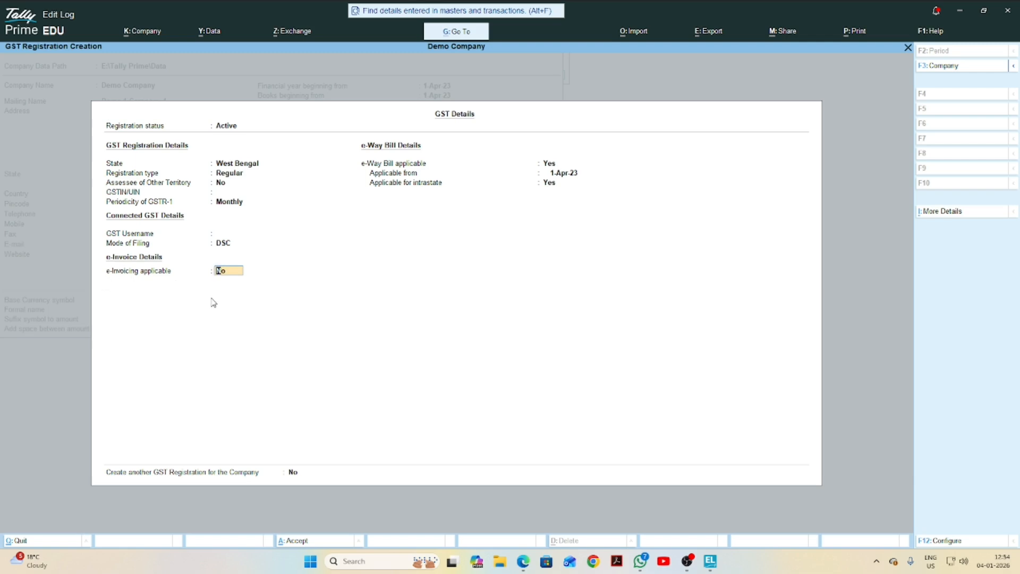
- Set e-Invoicing applicable to Yes with an applicable-from date of 1 Jul 23
{"action": "type", "text": "y"}
{"action": "key", "text": "Return"}
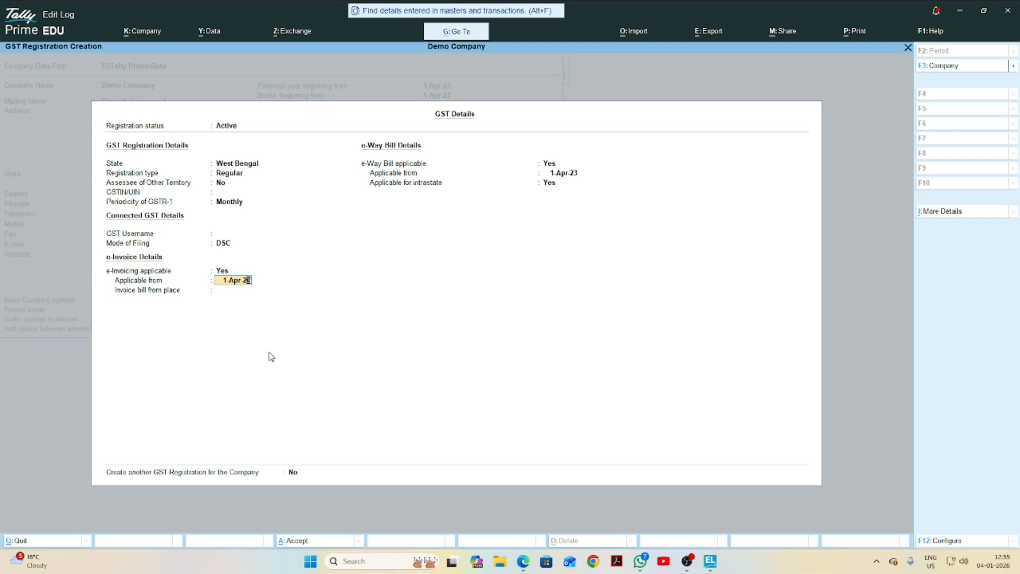
{"action": "key", "text": "BackSpace"}
{"action": "key", "text": "BackSpace"}
{"action": "key", "text": "BackSpace"}
{"action": "key", "text": "BackSpace"}
{"action": "key", "text": "BackSpace"}
{"action": "key", "text": "BackSpace"}
{"action": "key", "text": "Delete"}
{"action": "type", "text": "7"}
{"action": "type", "text": "2"}
{"action": "type", "text": "3"}
{"action": "key", "text": "Return"}
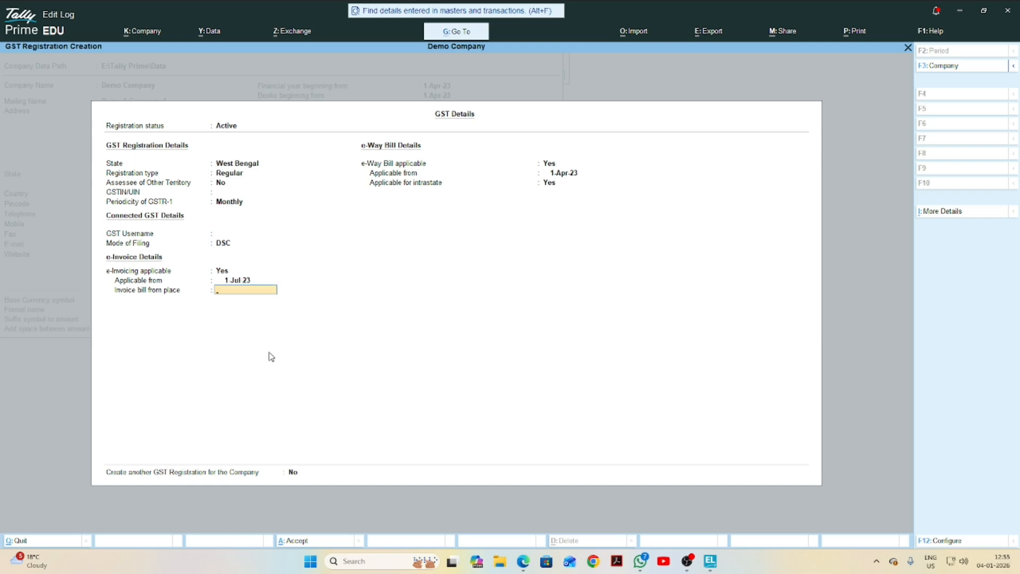
- Change the e-Invoicing applicable-from date to 1 Apr 23 and enter Kolkata as the invoice bill-from place
{"action": "left_click", "coordinate": [238, 281]}
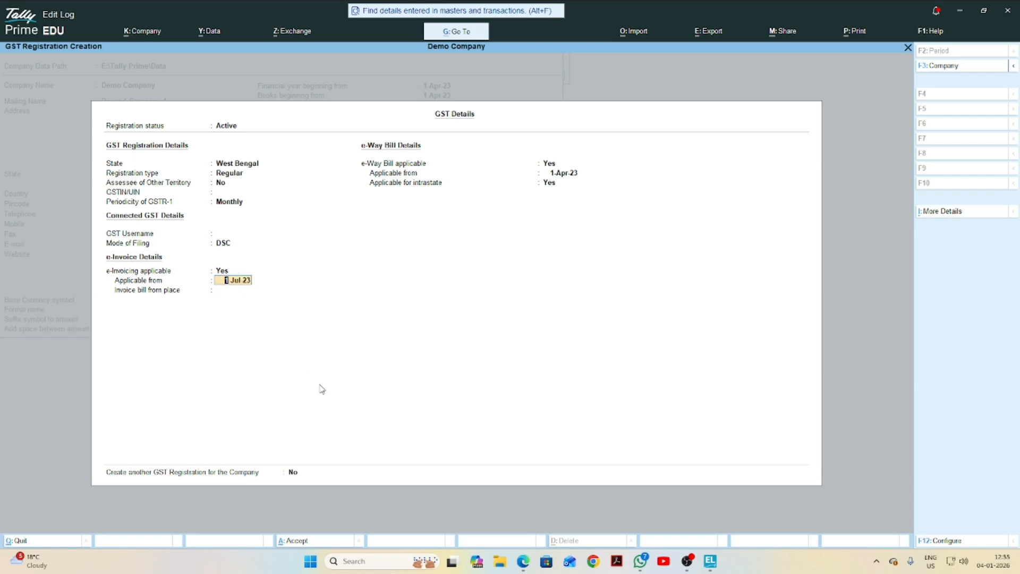
{"action": "type", "text": "1.4.23"}
{"action": "key", "text": "Return"}
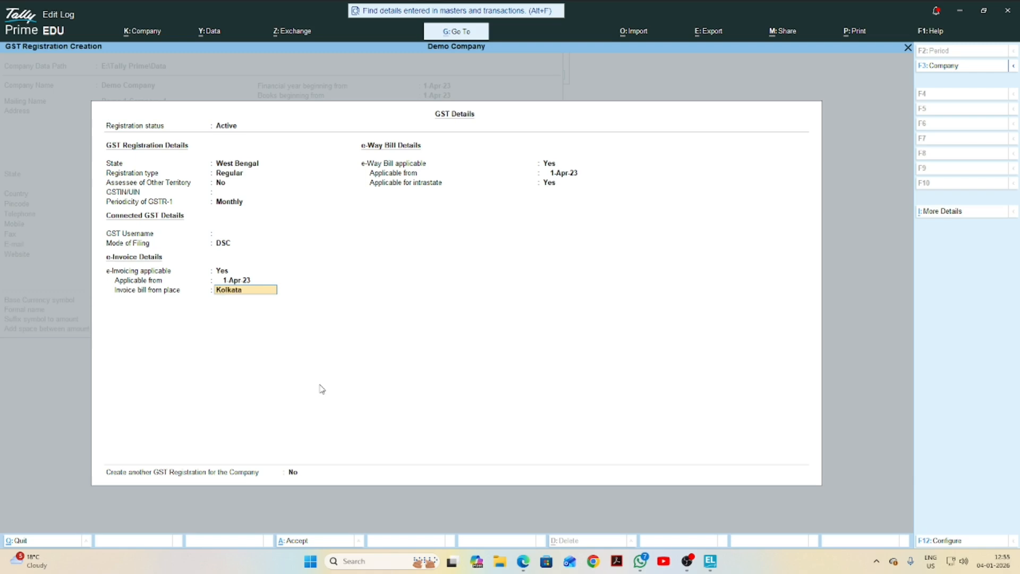
{"action": "key", "text": "Return"}
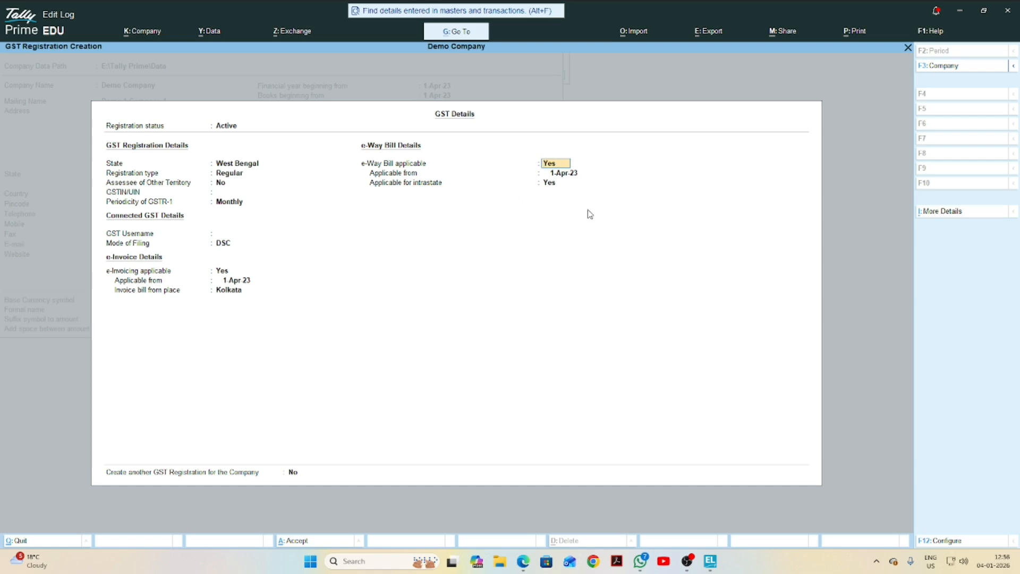
- Keep e-Way Bill applicable from 1-Apr-23 and for intrastate, and quit the GST registration form without accepting it
{"action": "key", "text": "Return"}
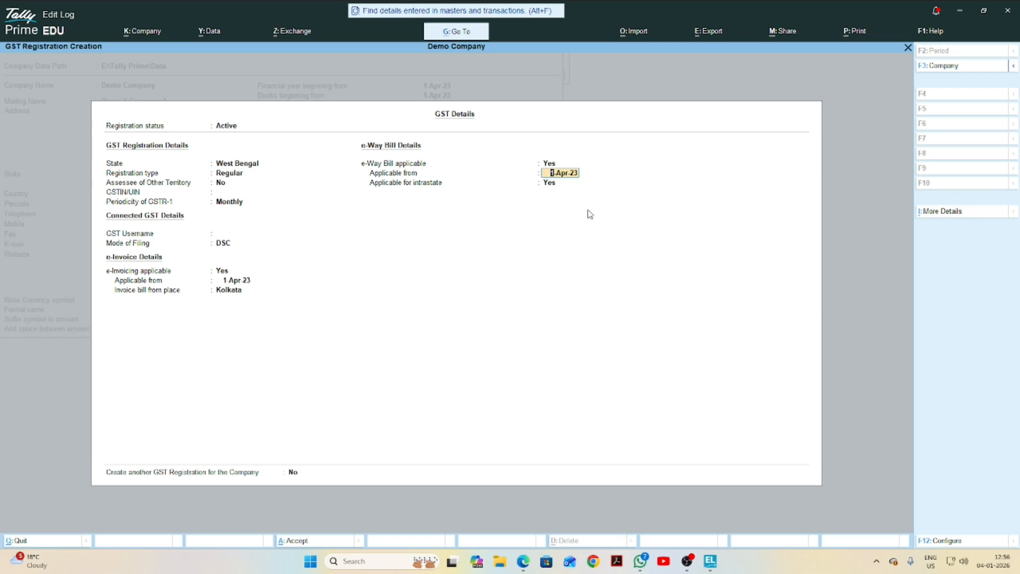
{"action": "key", "text": "Return"}
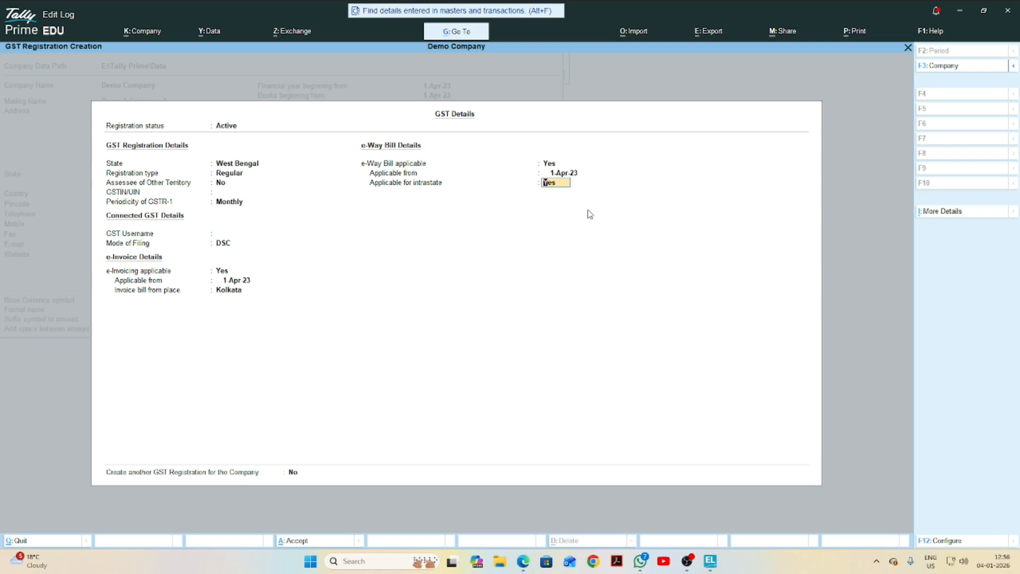
{"action": "left_click", "coordinate": [292, 472]}
{"action": "key", "text": "BackSpace"}
{"action": "key", "text": "Escape"}
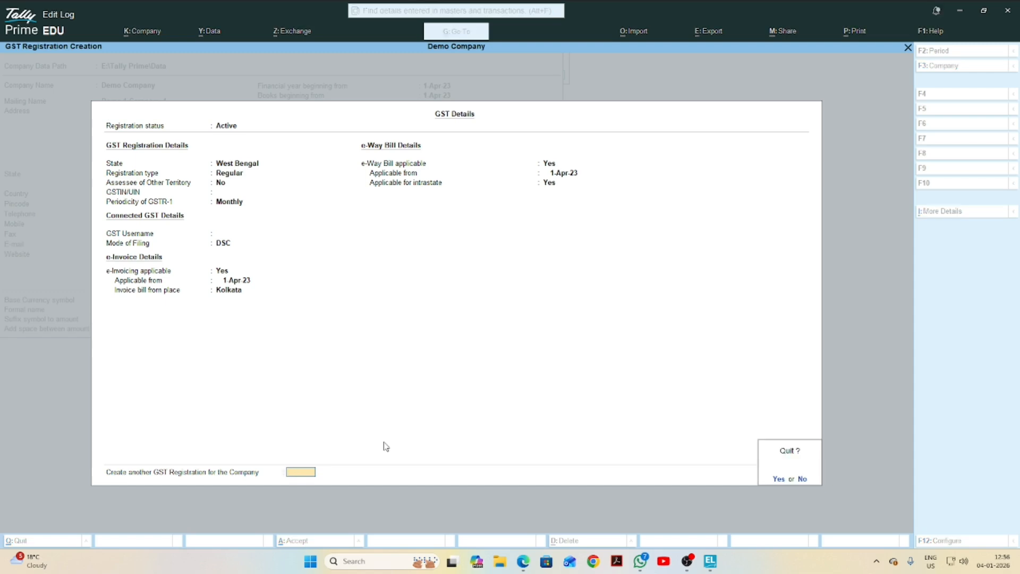
{"action": "left_click", "coordinate": [779, 479]}
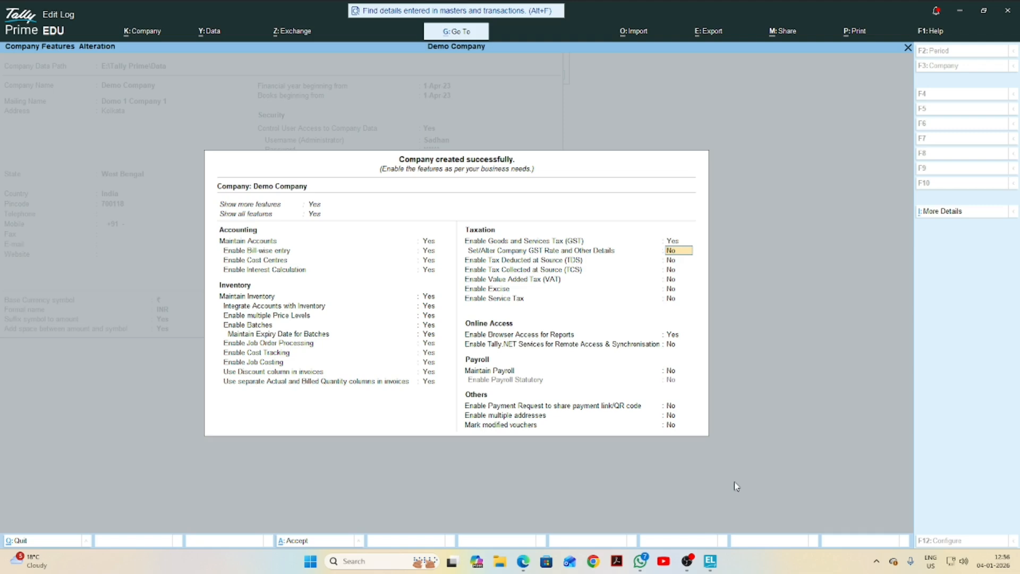
- Set the Set/Alter Company GST Rate and Other Details option to Yes and review the HSN/SAC and GST rate choices
{"action": "type", "text": "y"}
{"action": "key", "text": "Return"}
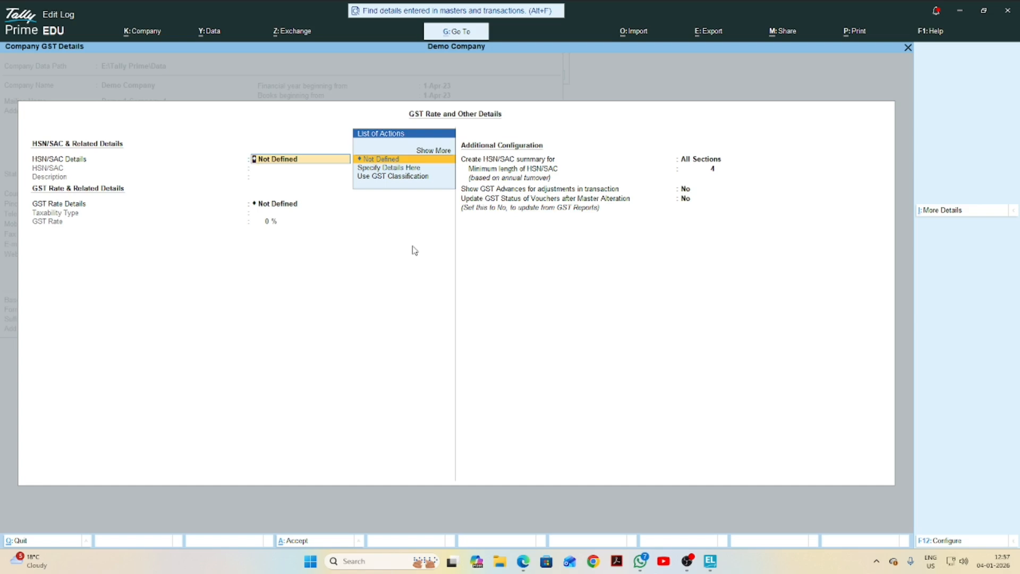
{"action": "key", "text": "Return"}
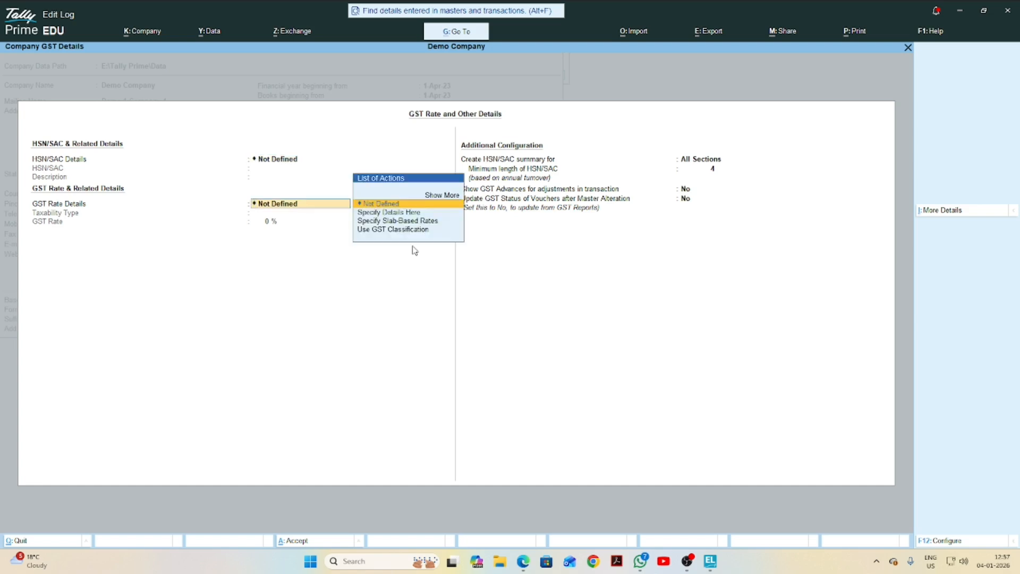
{"action": "key", "text": "BackSpace"}
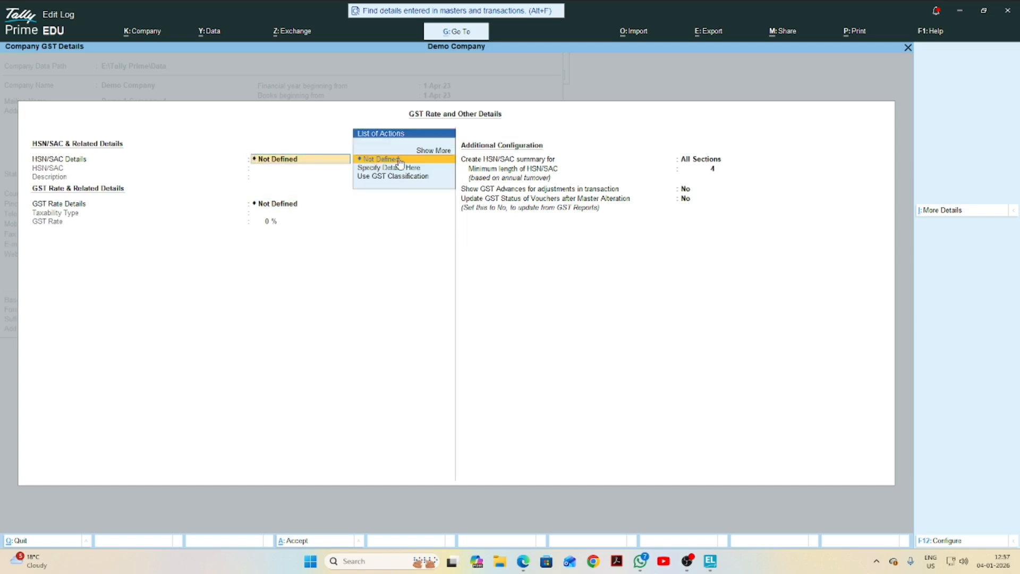
- Set HSN/SAC Details to Use GST Classification, open the new classification form, and quit both forms without saving
{"action": "left_click", "coordinate": [401, 177]}
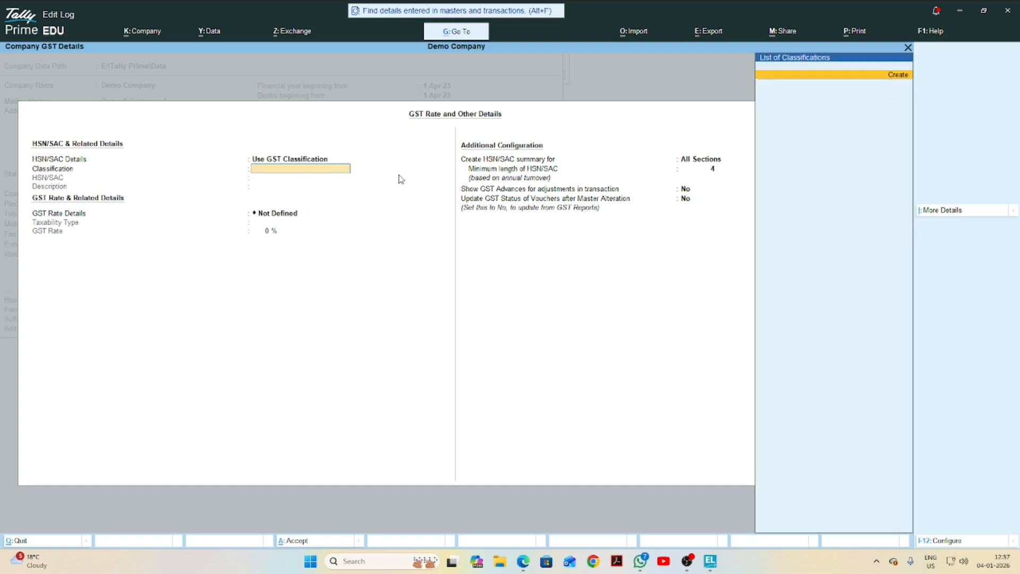
{"action": "left_click", "coordinate": [898, 75]}
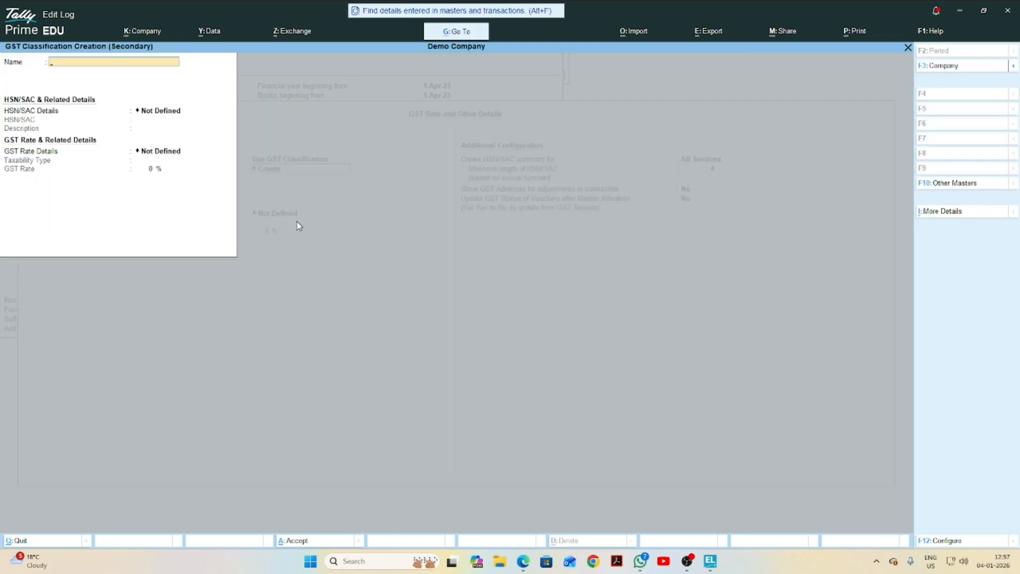
{"action": "key", "text": "Escape"}
{"action": "key", "text": "y"}
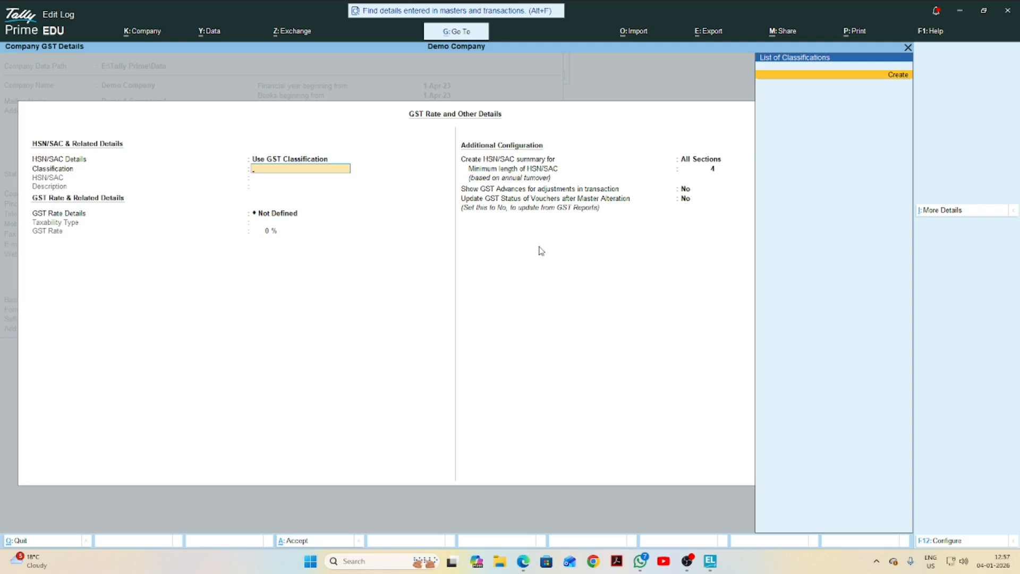
{"action": "key", "text": "Escape"}
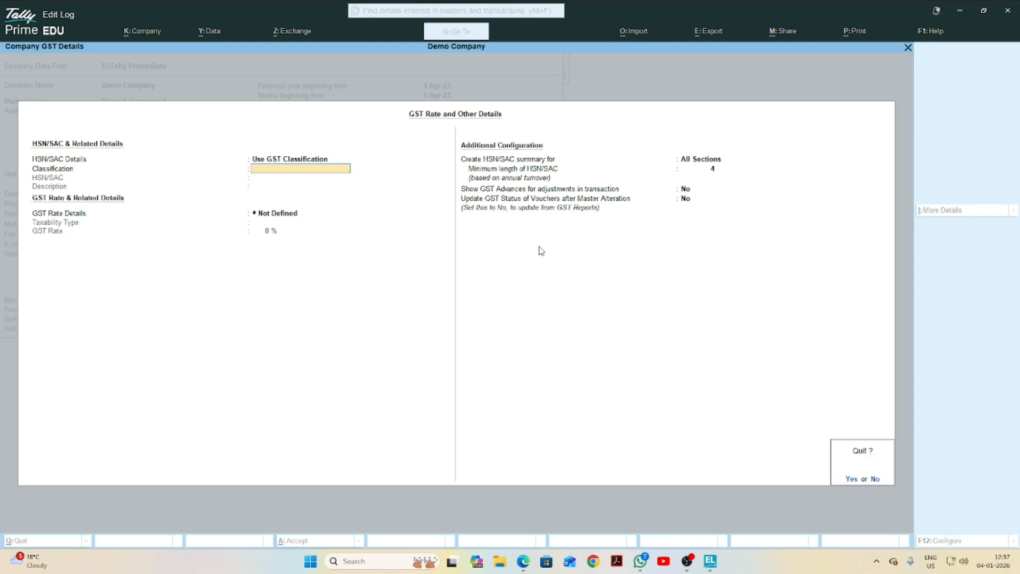
{"action": "key", "text": "y"}
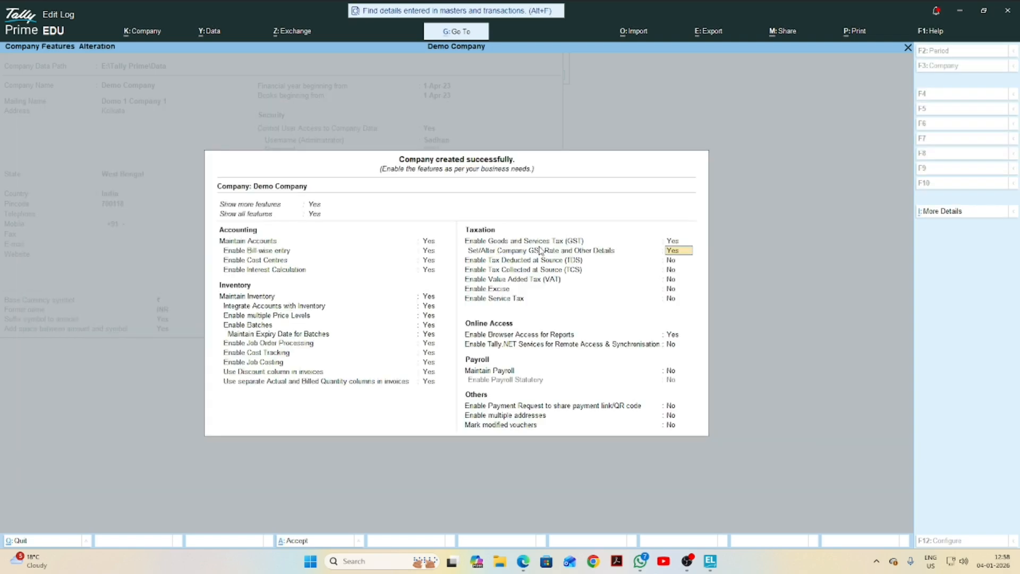
- Enable Tax Deducted at Source (TDS) for the company
{"action": "left_click", "coordinate": [670, 262]}
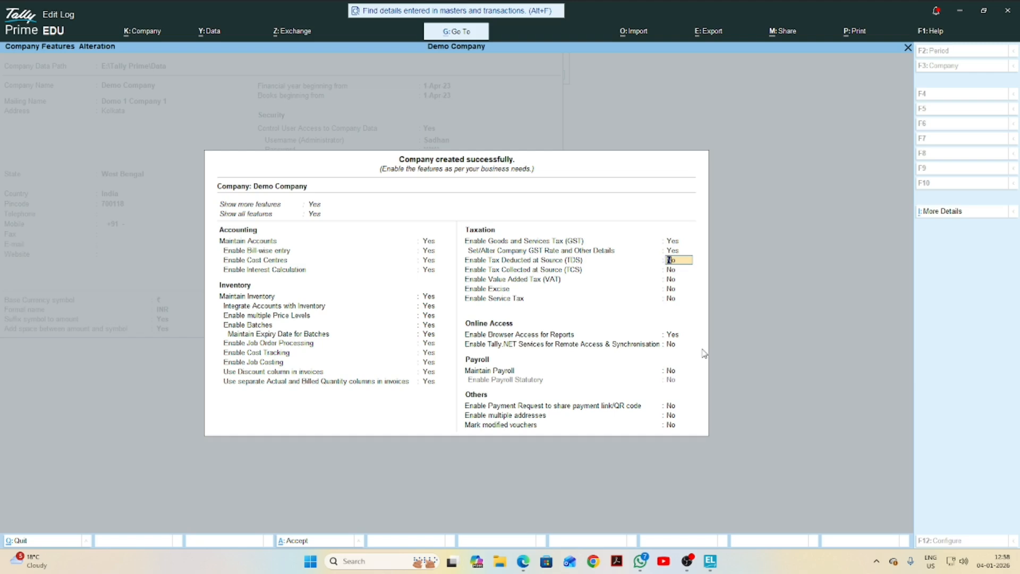
{"action": "type", "text": "y"}
{"action": "key", "text": "Return"}
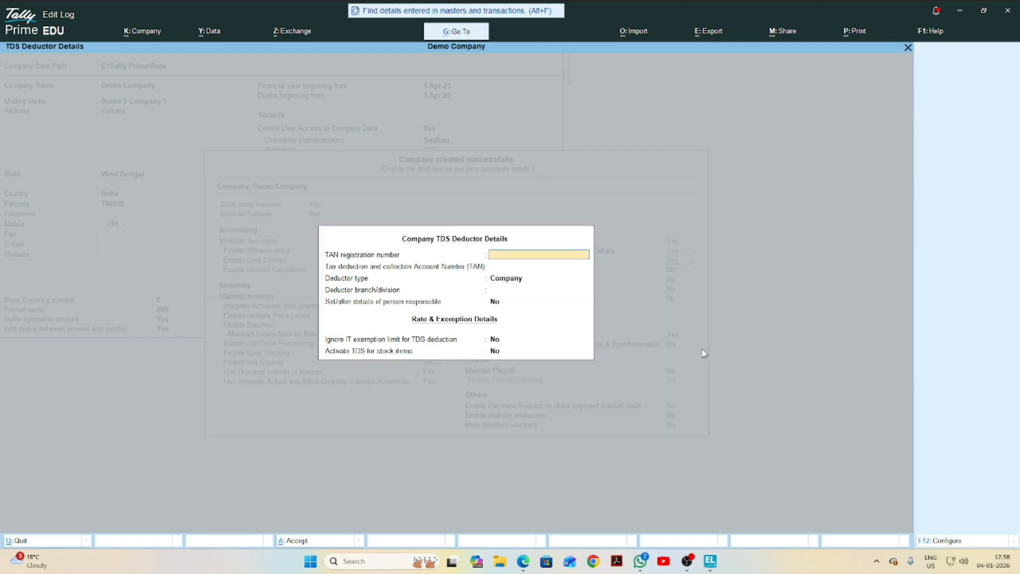
- Keep the TDS deductor type as Company, leave the branch blank, and set the person responsible details option to Yes
{"action": "left_click", "coordinate": [505, 277]}
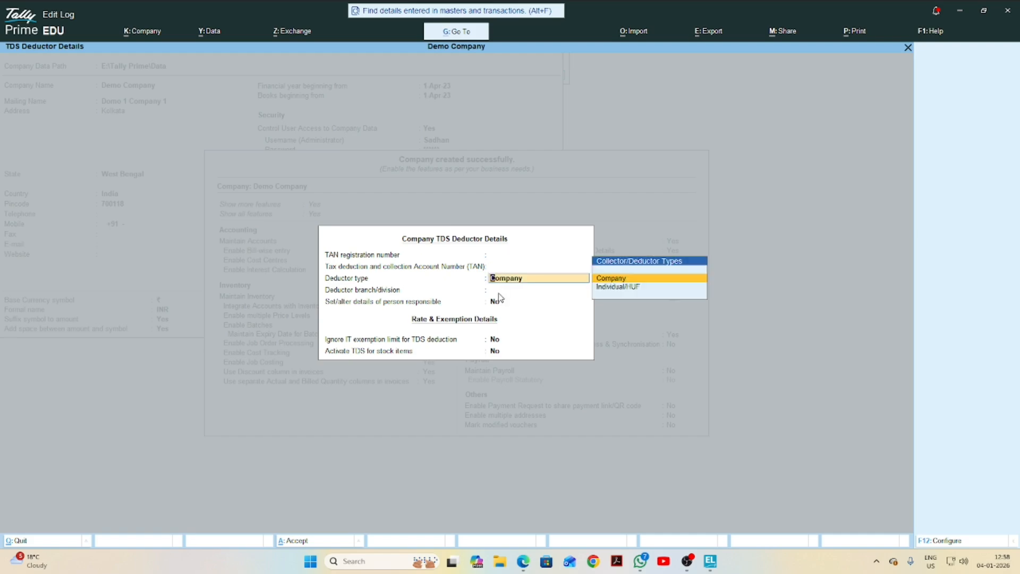
{"action": "left_click", "coordinate": [499, 290]}
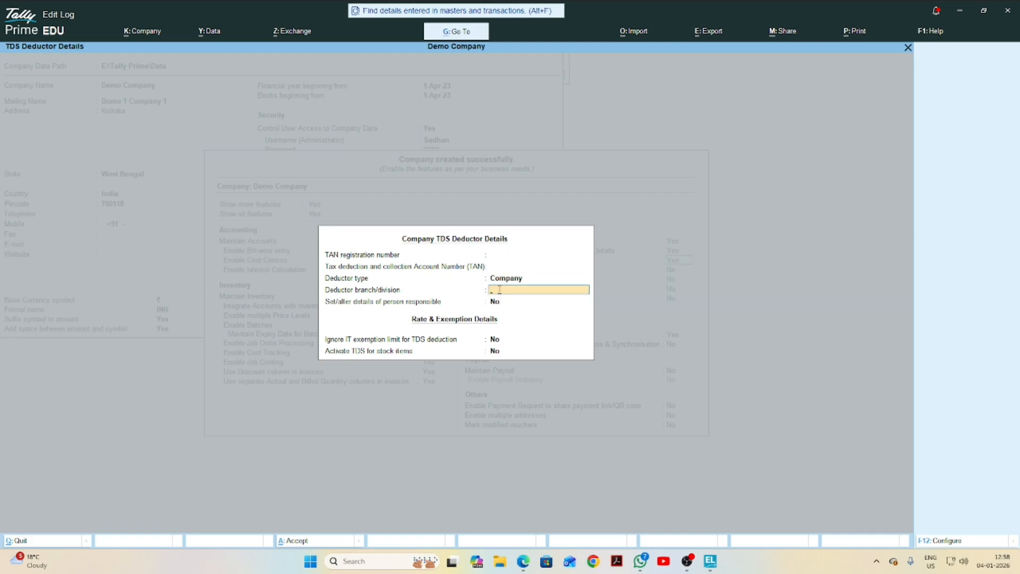
{"action": "left_click", "coordinate": [494, 303]}
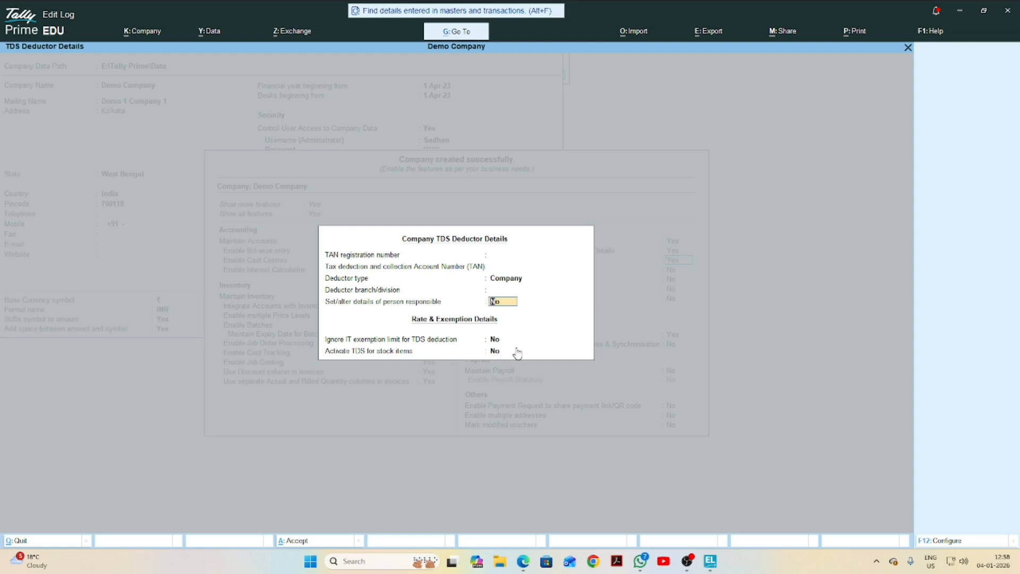
{"action": "type", "text": "y"}
{"action": "key", "text": "Return"}
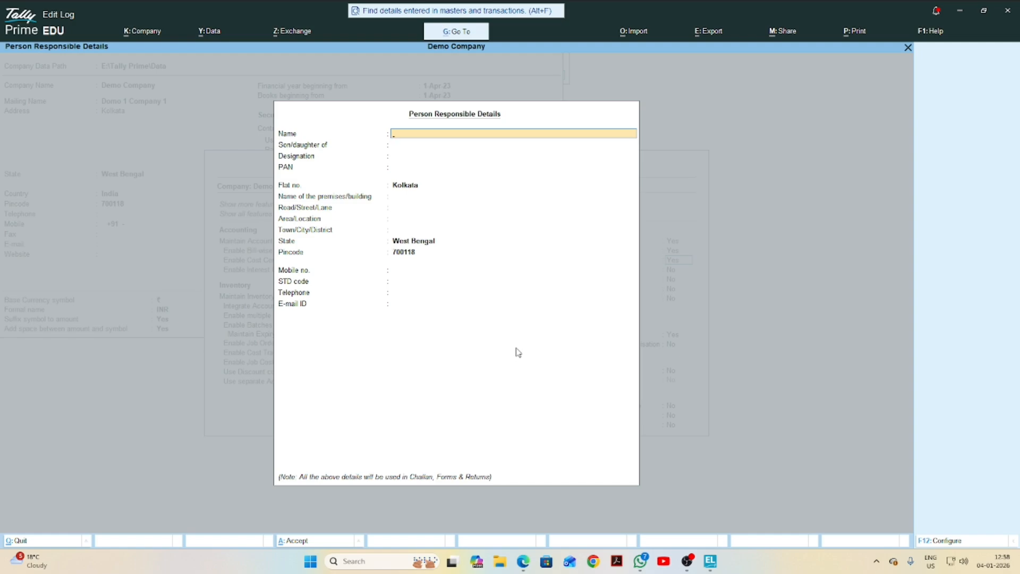
- Look through the address and contact fields of the TDS person responsible details and quit the form without accepting it
{"action": "left_click", "coordinate": [406, 186]}
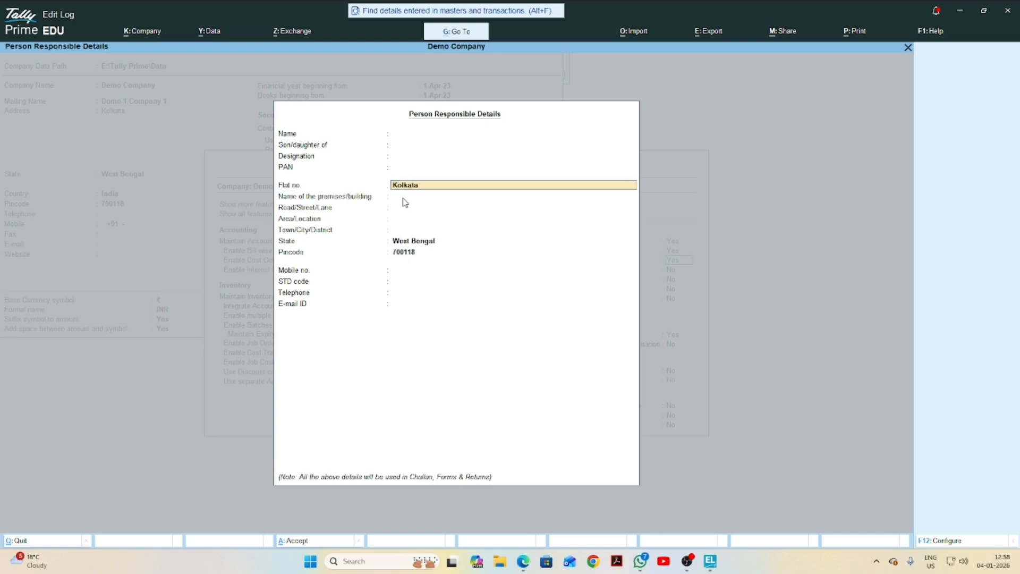
{"action": "left_click", "coordinate": [404, 198]}
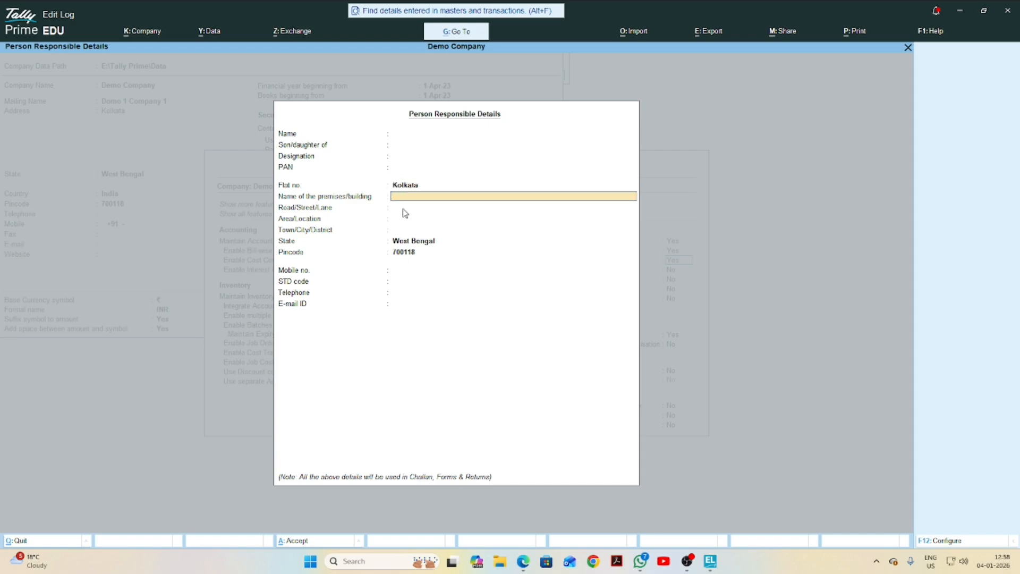
{"action": "left_click", "coordinate": [403, 208]}
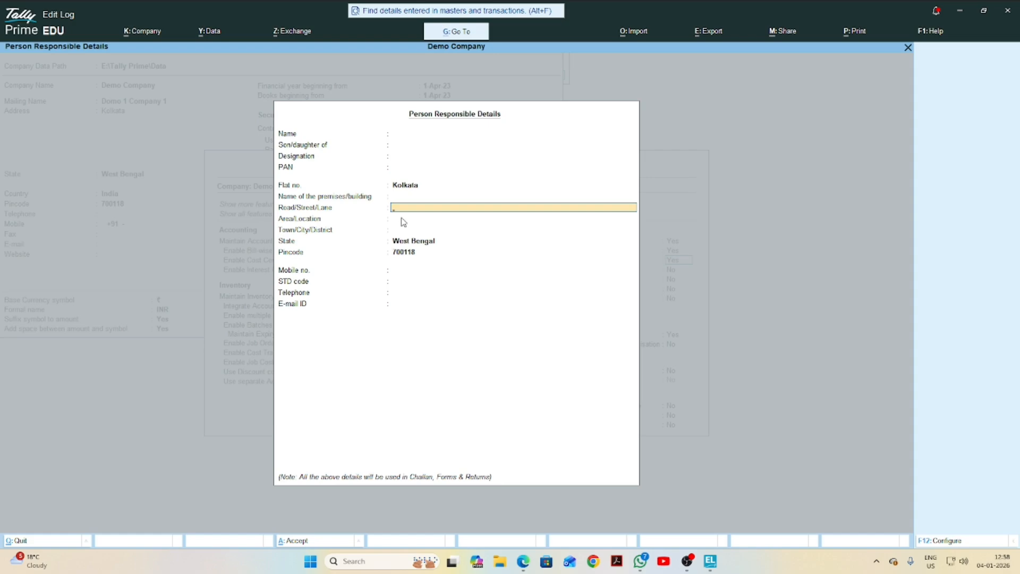
{"action": "left_click", "coordinate": [402, 220]}
{"action": "left_click", "coordinate": [405, 231]}
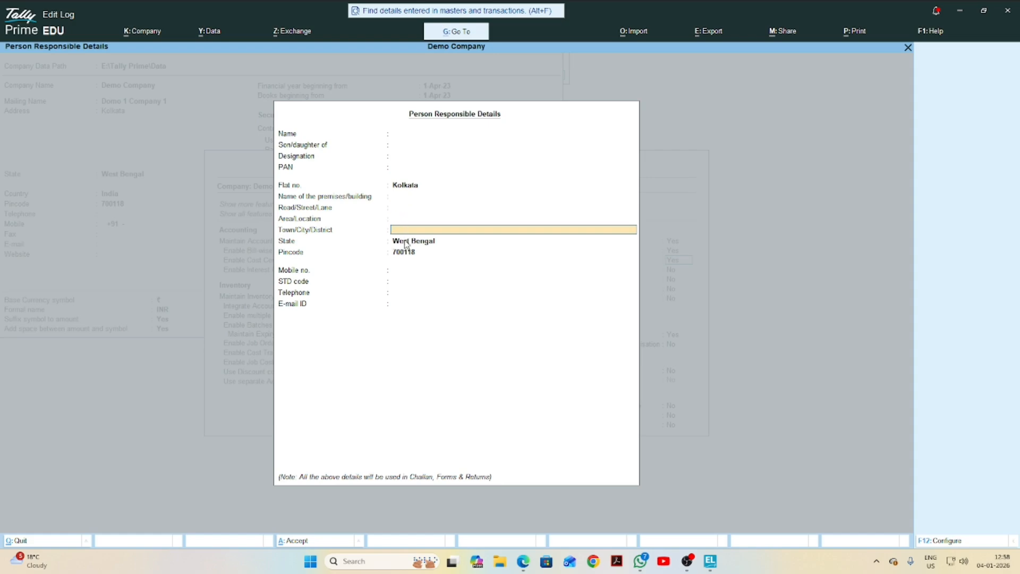
{"action": "left_click", "coordinate": [405, 243]}
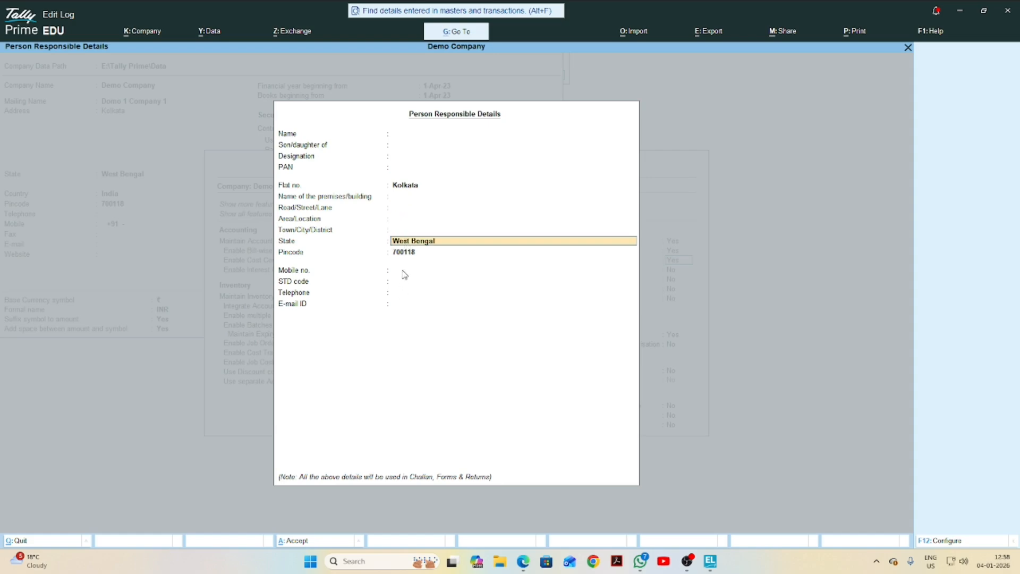
{"action": "left_click", "coordinate": [403, 270]}
{"action": "left_click", "coordinate": [401, 283]}
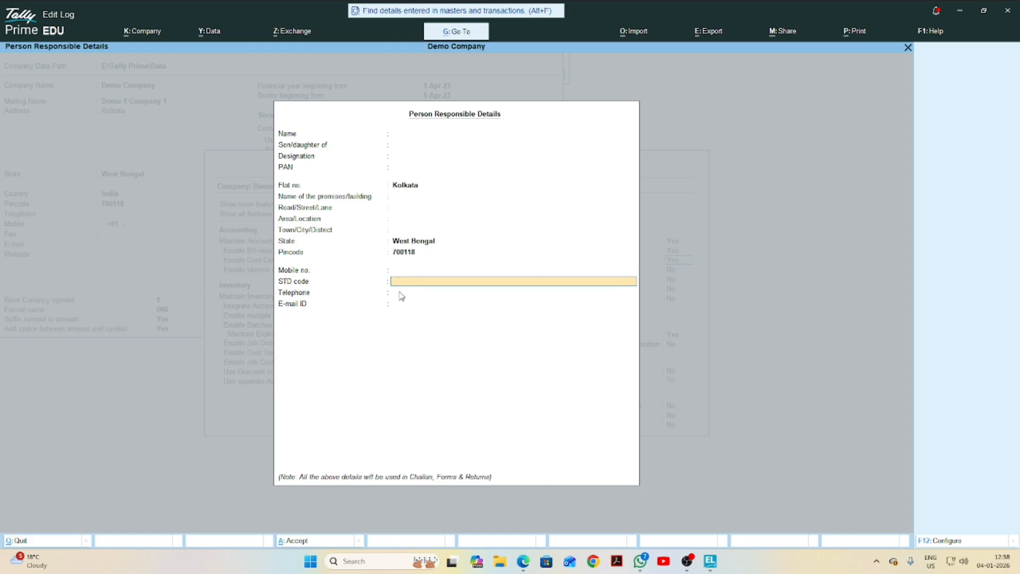
{"action": "left_click", "coordinate": [400, 292]}
{"action": "left_click", "coordinate": [400, 304]}
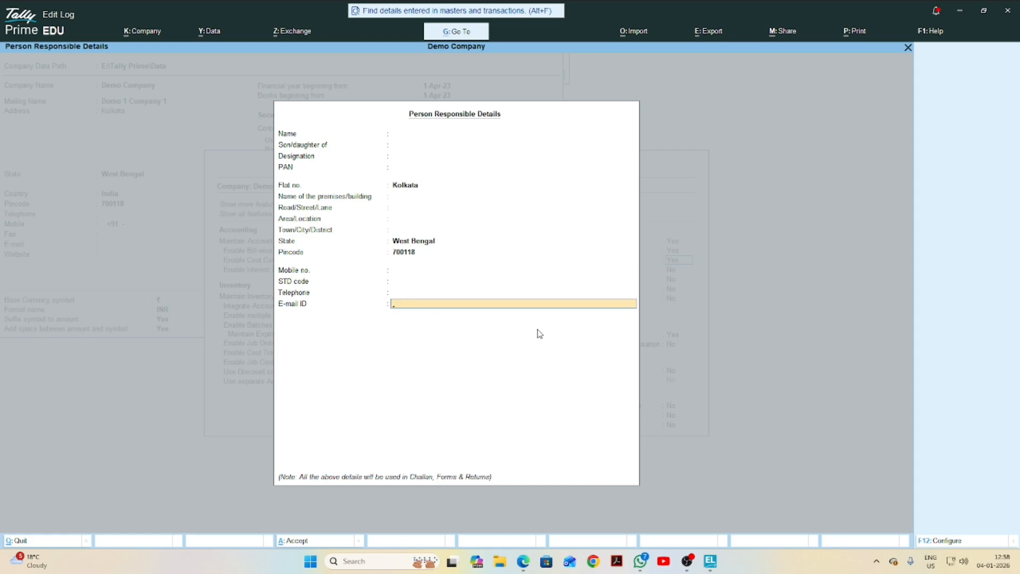
{"action": "key", "text": "Return"}
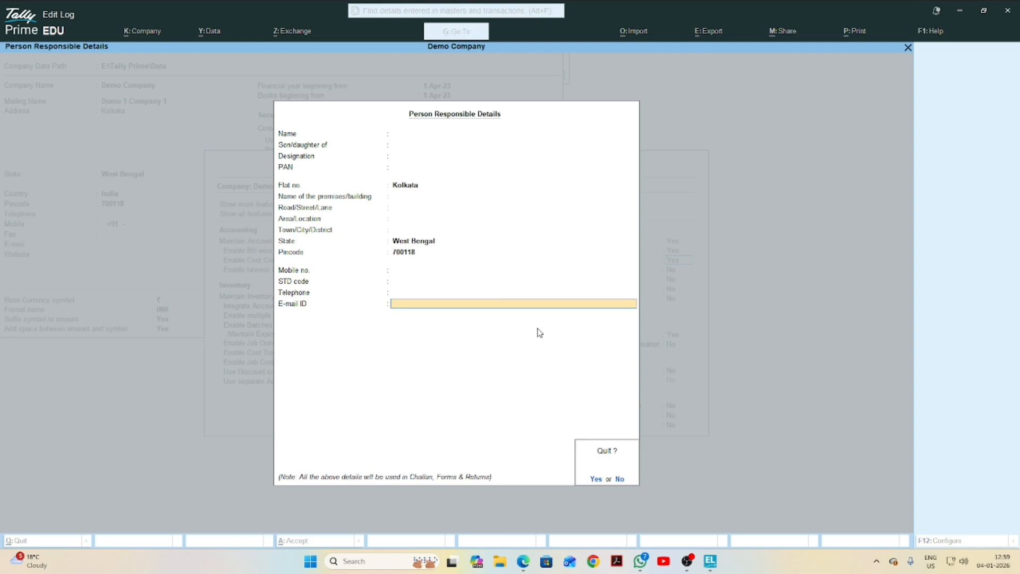
{"action": "key", "text": "Return"}
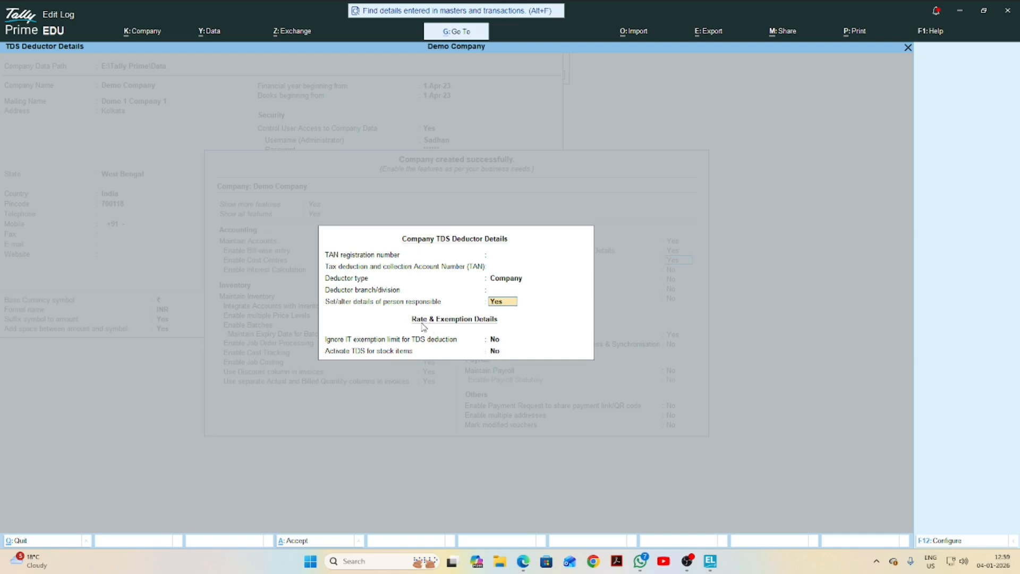
- Review the IT exemption limit and stock item TDS options, and quit the TDS deductor details without accepting them
{"action": "left_click", "coordinate": [496, 341]}
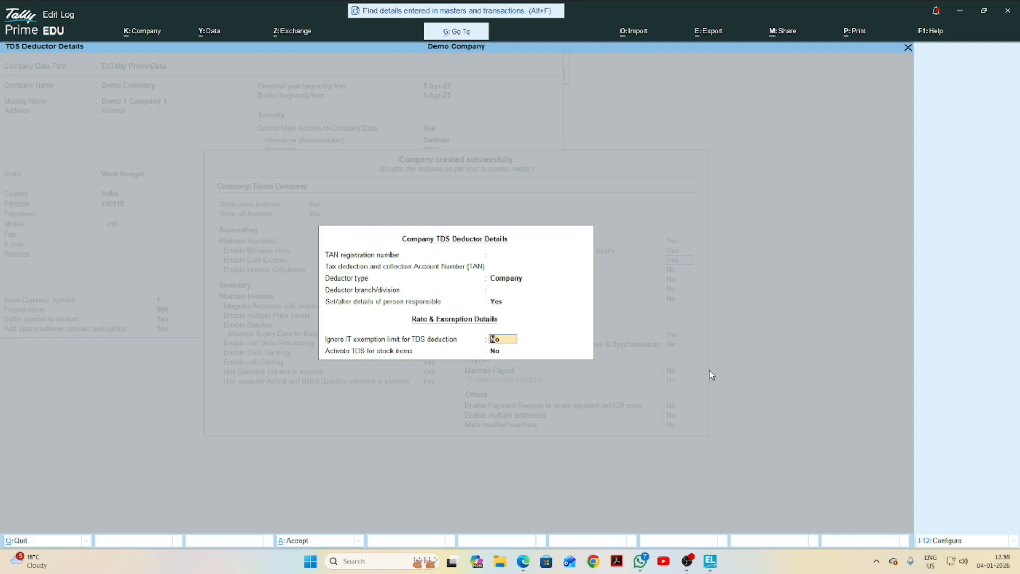
{"action": "type", "text": "y"}
{"action": "key", "text": "Return"}
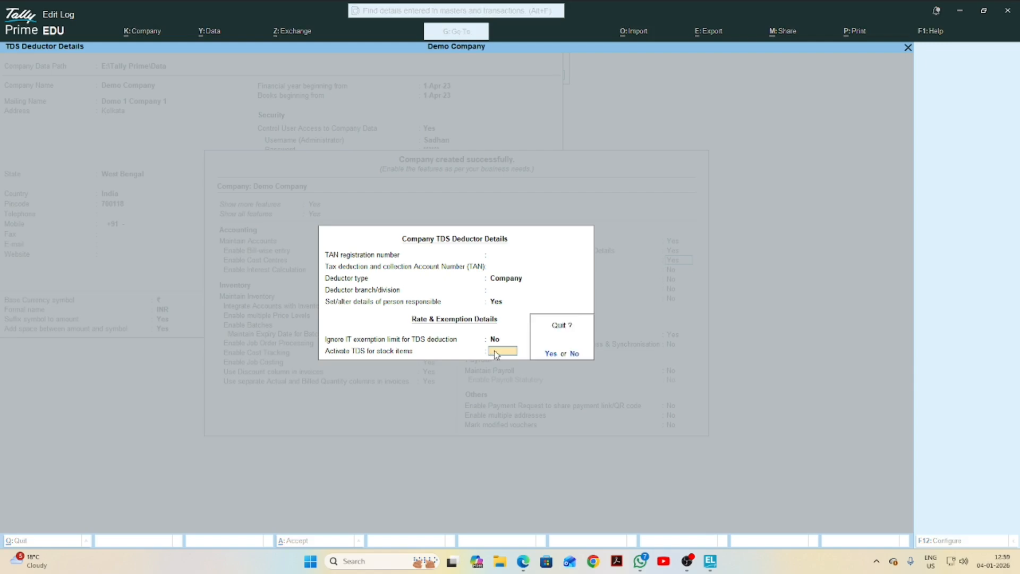
{"action": "key", "text": "Return"}
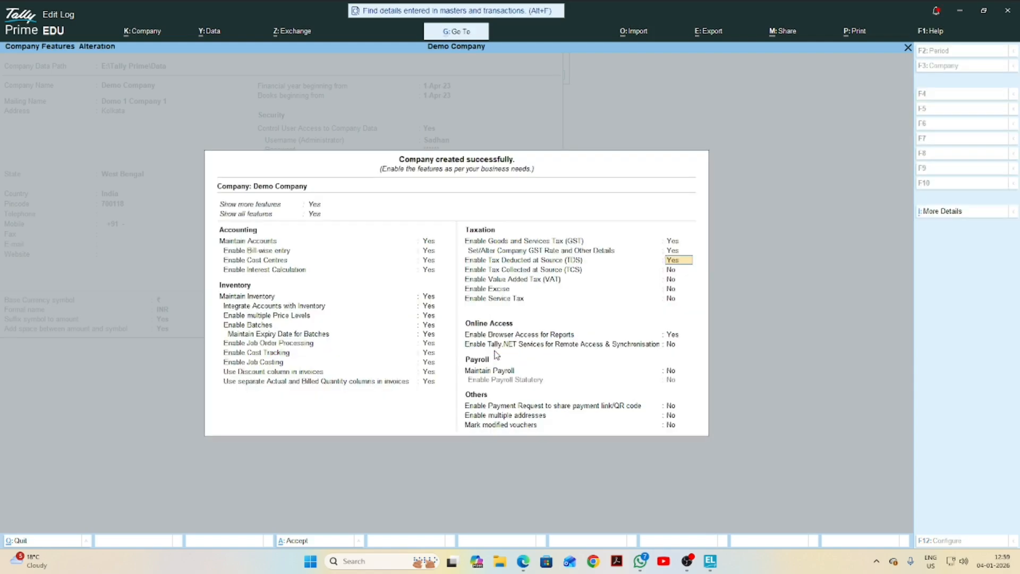
- Enable Tax Collected at Source (TCS) for the company
{"action": "left_click", "coordinate": [670, 272]}
{"action": "key", "text": "Return"}
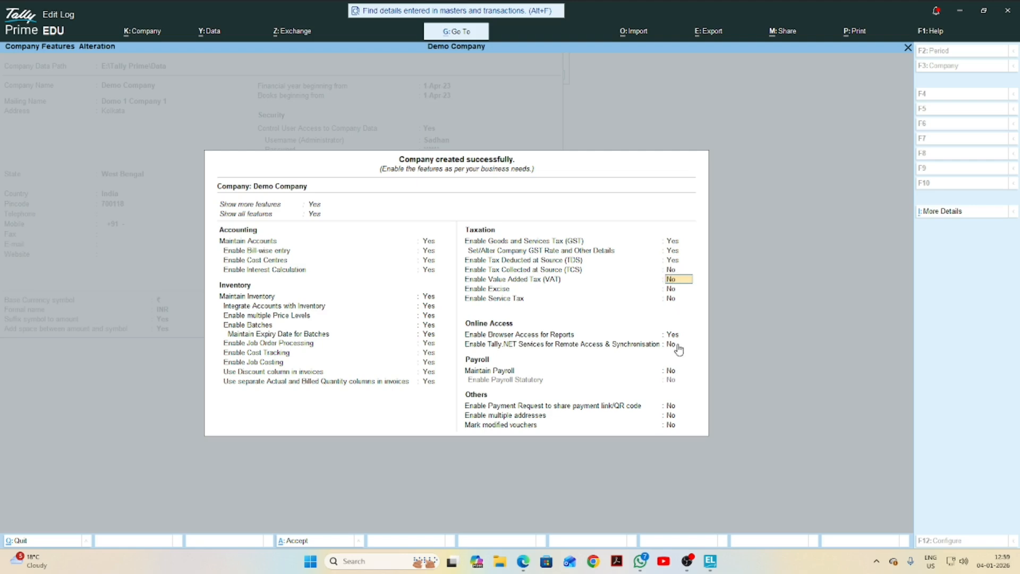
{"action": "key", "text": "Up"}
{"action": "type", "text": "y"}
{"action": "key", "text": "Return"}
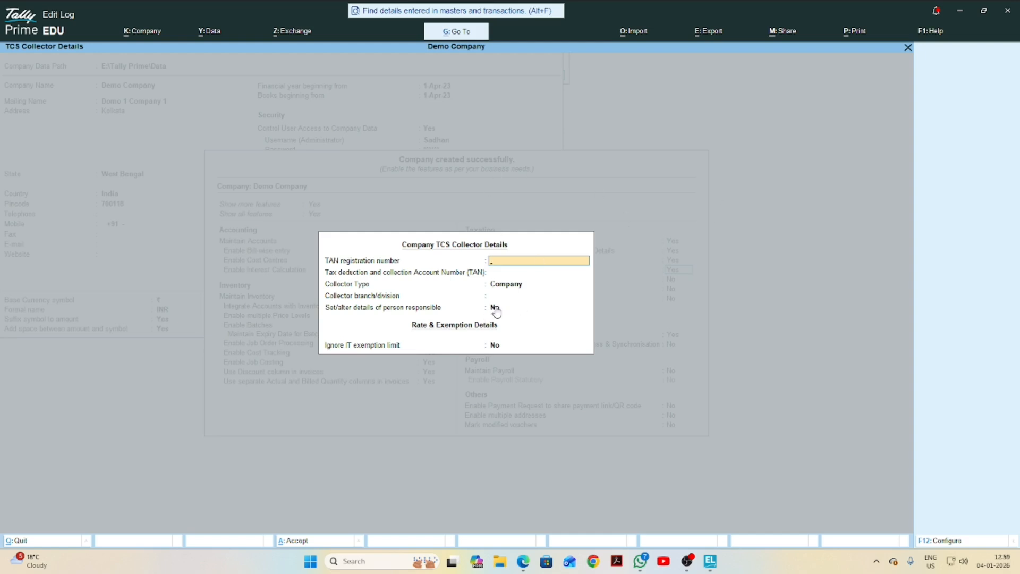
- Open the person responsible details from the TCS collector form, and quit both forms without accepting them
{"action": "left_click", "coordinate": [494, 308]}
{"action": "type", "text": "y"}
{"action": "key", "text": "Return"}
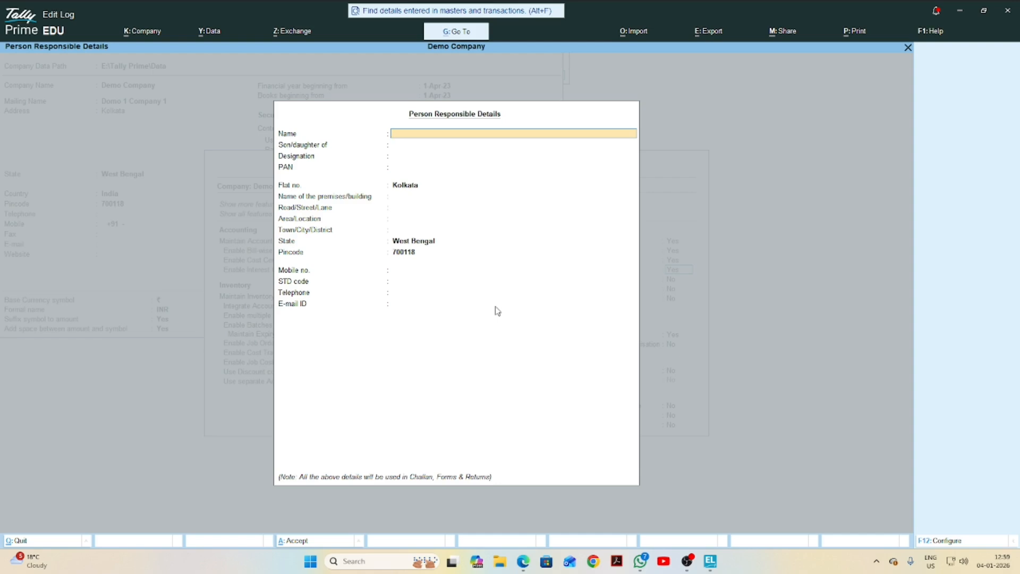
{"action": "key", "text": "Escape"}
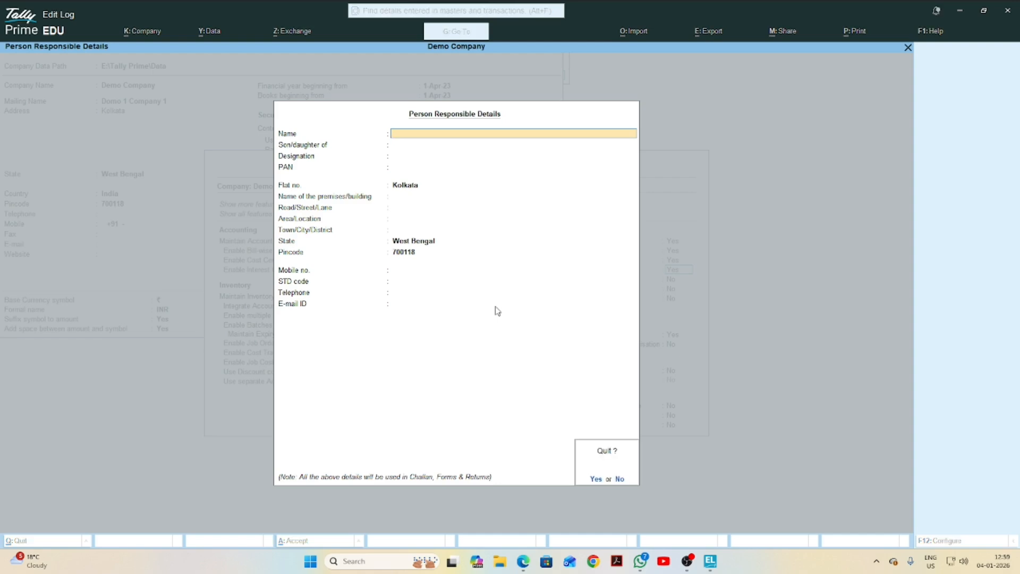
{"action": "key", "text": "y"}
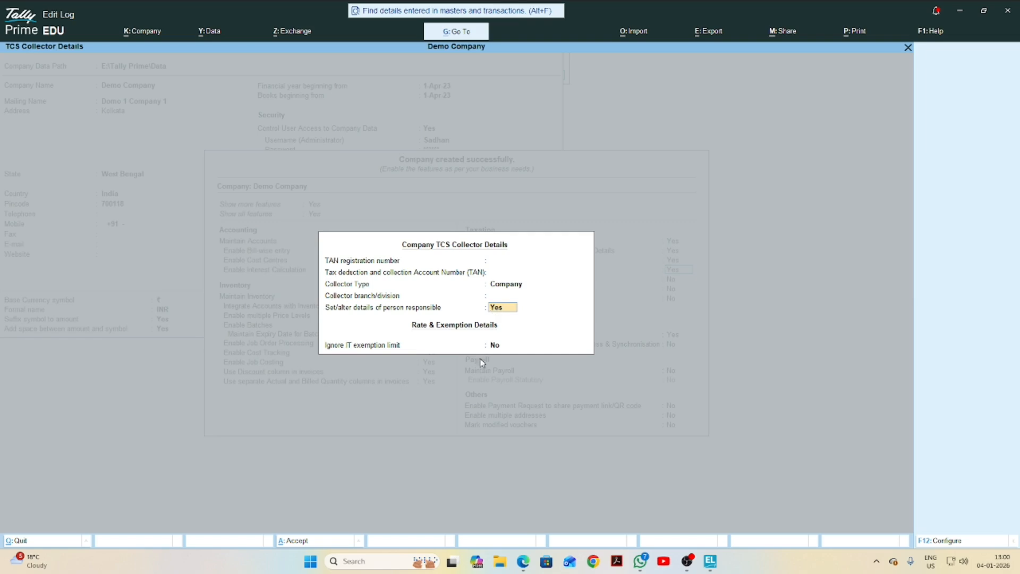
{"action": "left_click", "coordinate": [497, 345]}
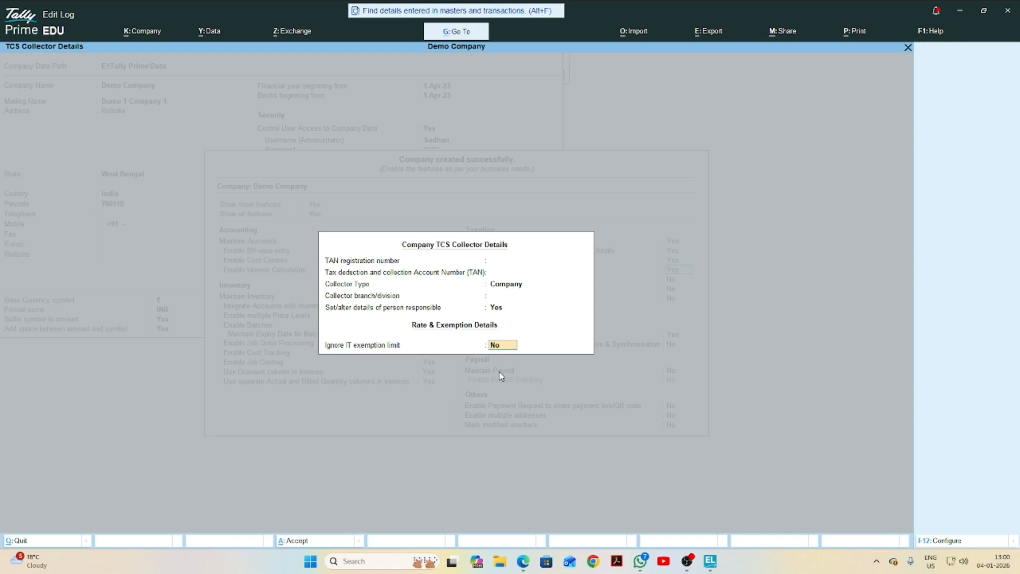
{"action": "key", "text": "Return"}
{"action": "key", "text": "Escape"}
{"action": "key", "text": "y"}
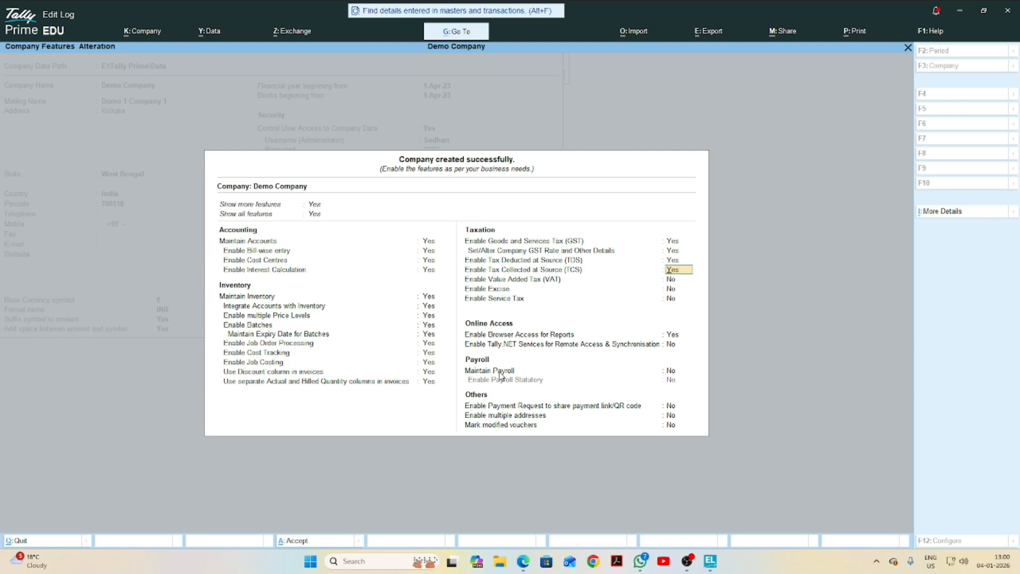
- Review the Value Added Tax (VAT), Excise and Service Tax options, leaving each set to No
{"action": "left_click", "coordinate": [672, 280]}
{"action": "left_click", "coordinate": [671, 290]}
{"action": "left_click", "coordinate": [671, 299]}
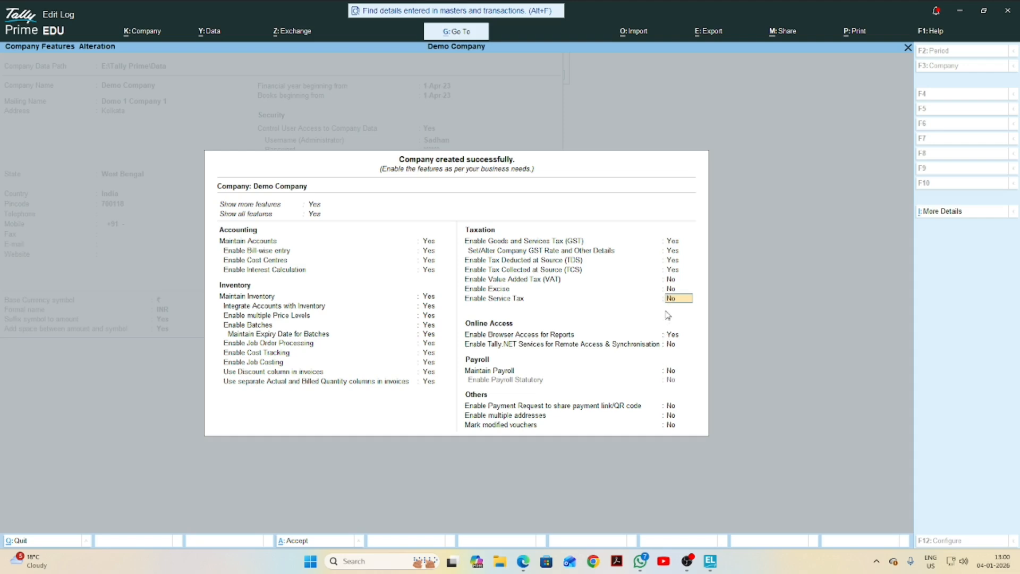
{"action": "left_click", "coordinate": [672, 279]}
{"action": "left_click", "coordinate": [672, 290]}
{"action": "left_click", "coordinate": [669, 299]}
- Keep browser access for reports at Yes and enable Tally.NET Services for Remote Access & Synchronisation
{"action": "left_click", "coordinate": [672, 335]}
{"action": "left_click", "coordinate": [671, 345]}
{"action": "type", "text": "y"}
{"action": "key", "text": "Return"}
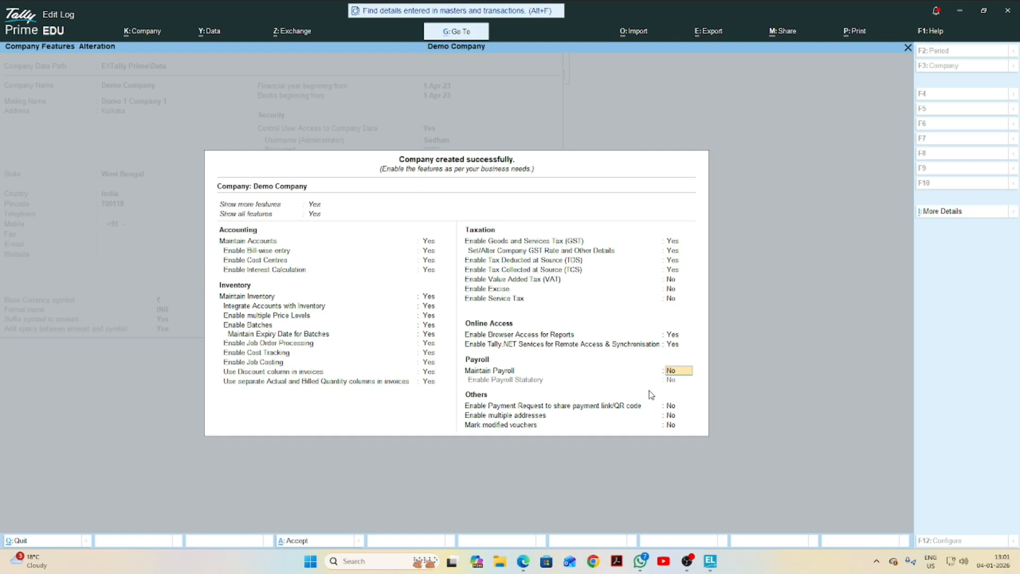
- Enable Maintain Payroll and Payroll Statutory for the company
{"action": "type", "text": "y"}
{"action": "key", "text": "Return"}
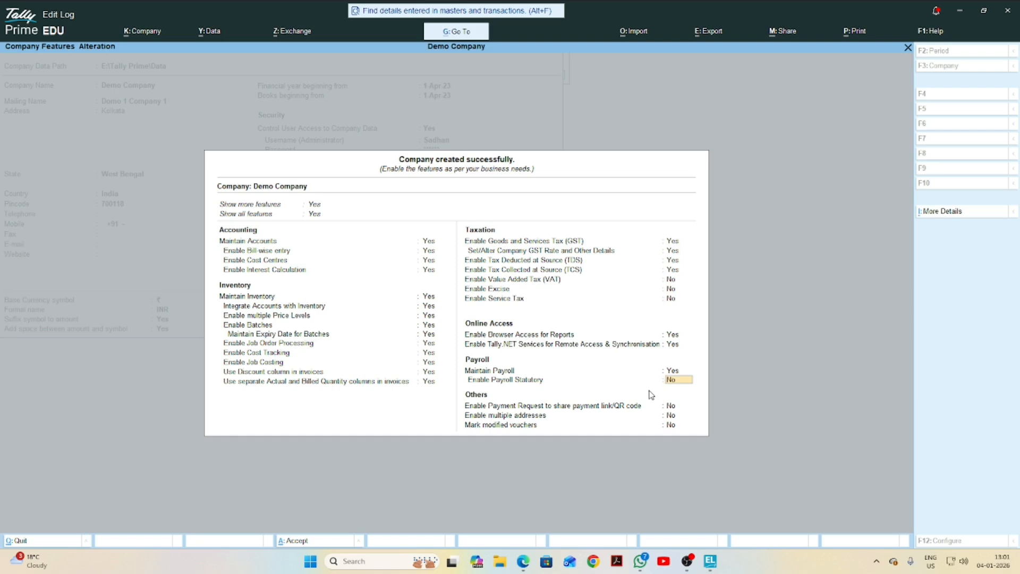
{"action": "type", "text": "y"}
{"action": "key", "text": "Return"}
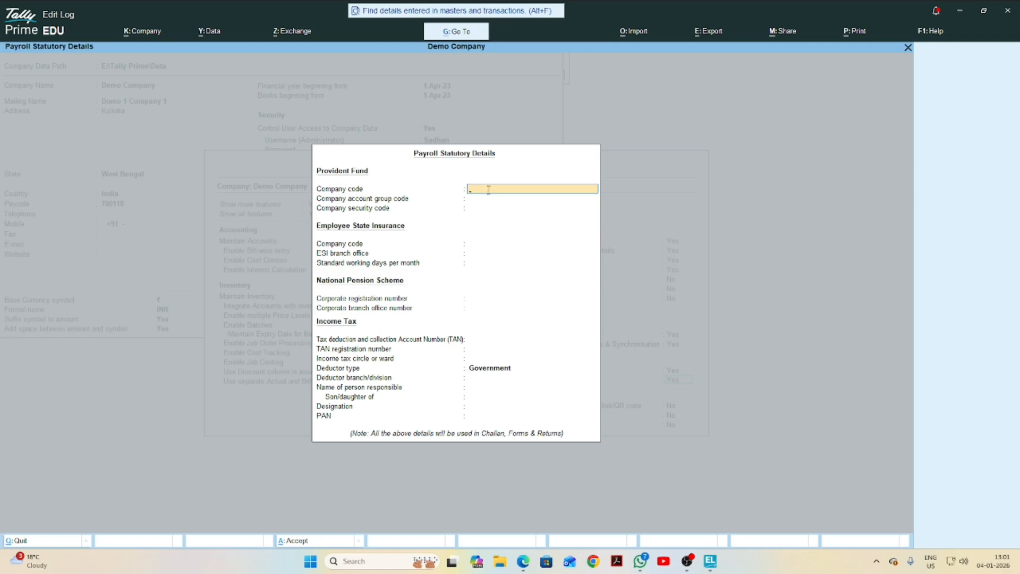
- Review the Provident Fund, Employee State Insurance and National Pension Scheme fields in the payroll statutory details, leaving them blank
{"action": "left_click", "coordinate": [470, 199]}
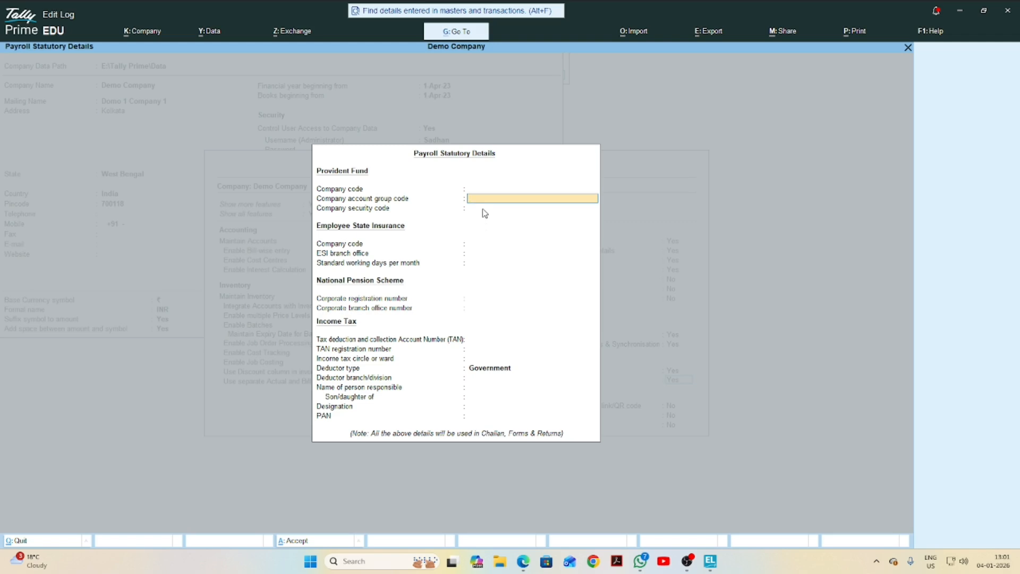
{"action": "left_click", "coordinate": [483, 212]}
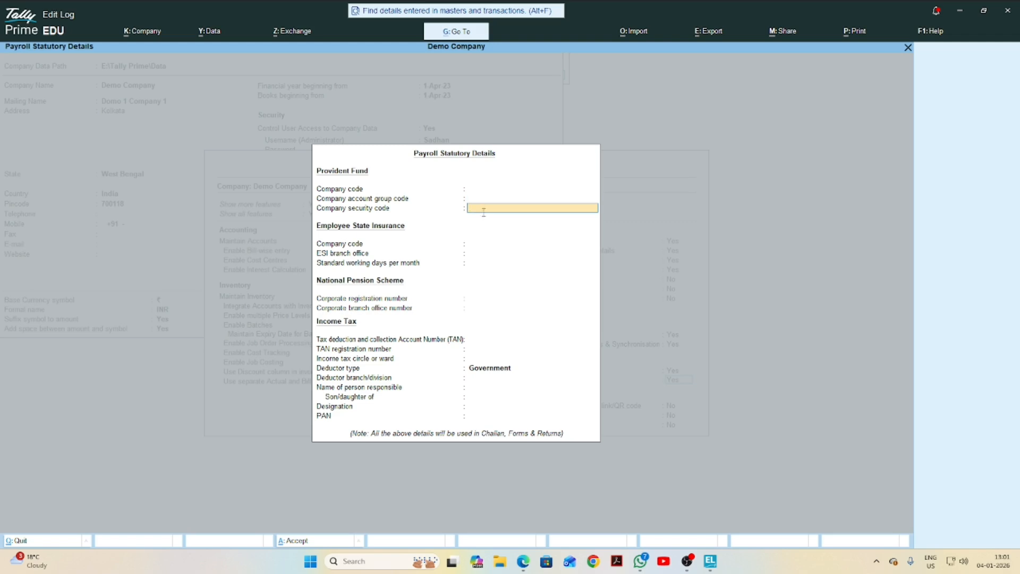
{"action": "left_click", "coordinate": [476, 245]}
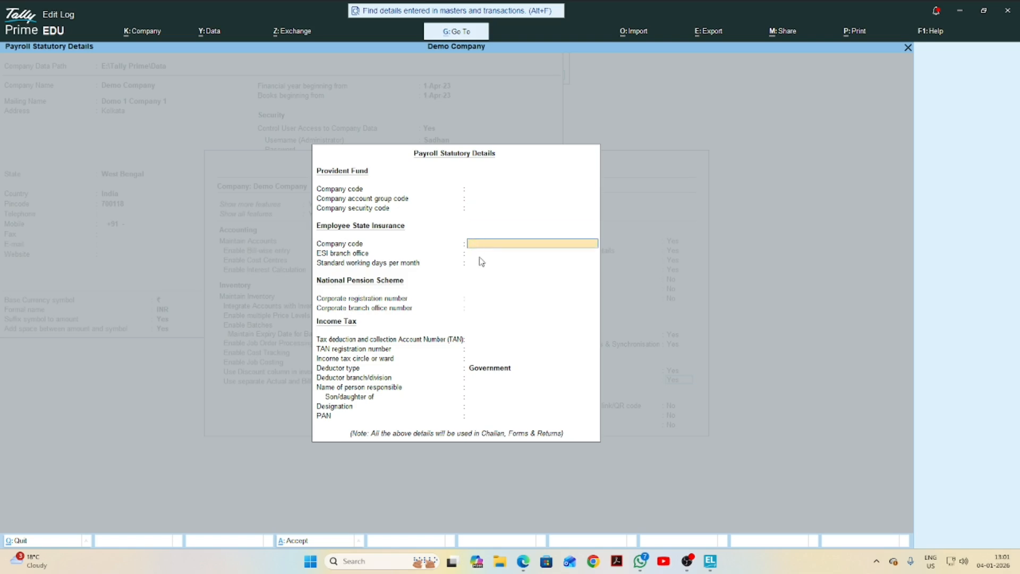
{"action": "left_click", "coordinate": [480, 256]}
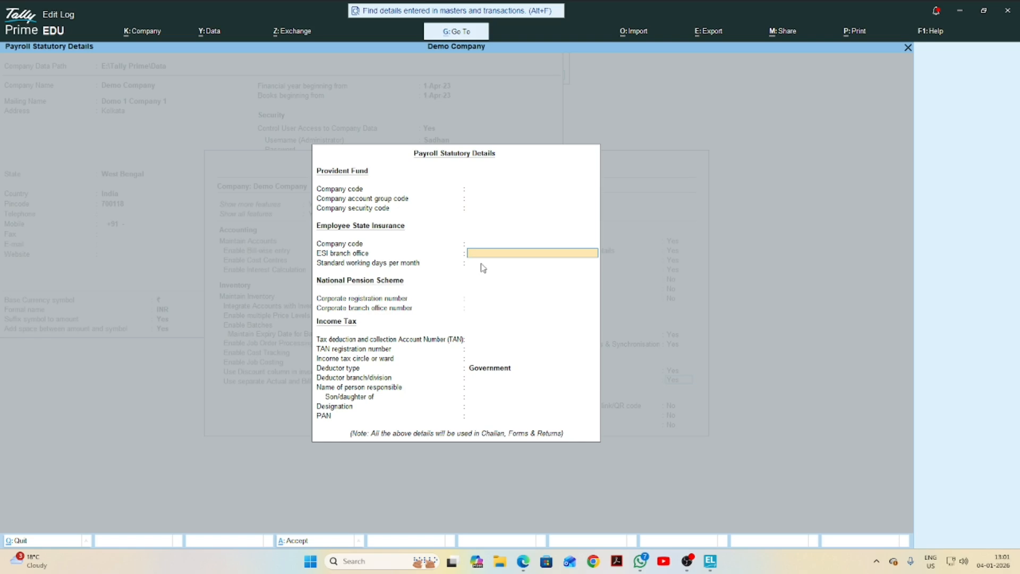
{"action": "left_click", "coordinate": [476, 299]}
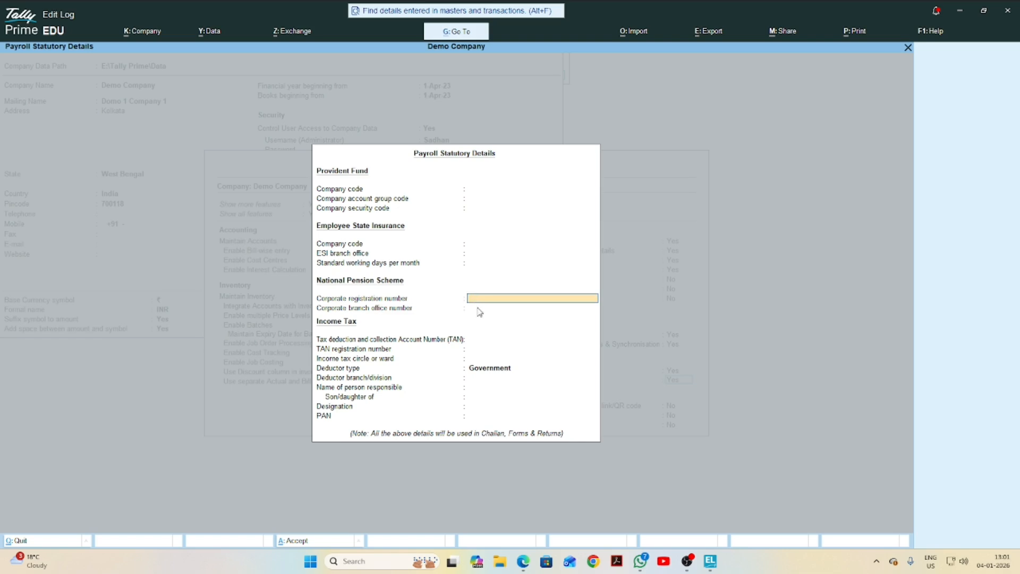
{"action": "left_click", "coordinate": [478, 309]}
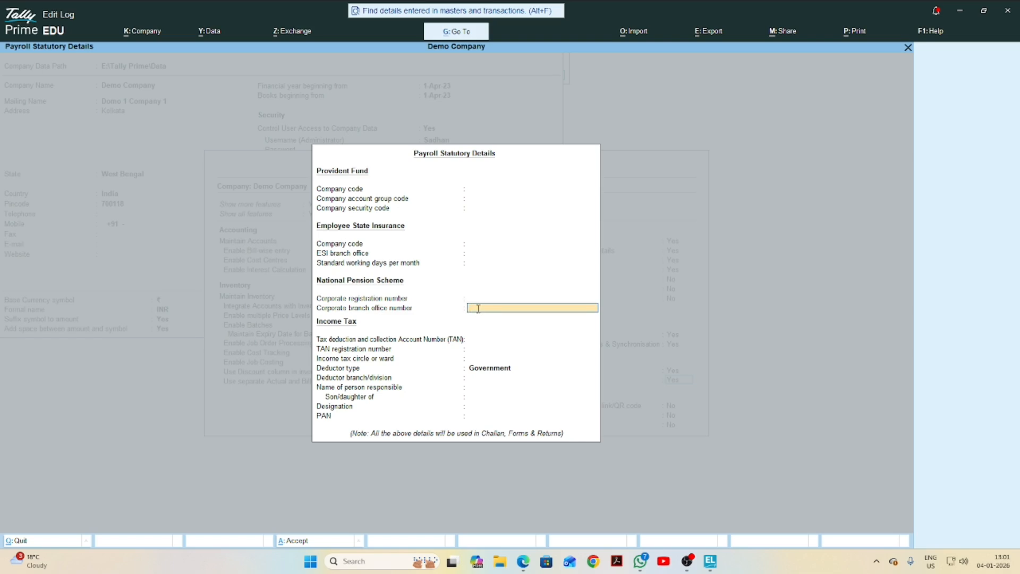
- Leave the TAN, TAN registration number and income tax circle fields blank, and choose Others as the deductor type
{"action": "left_click", "coordinate": [480, 338]}
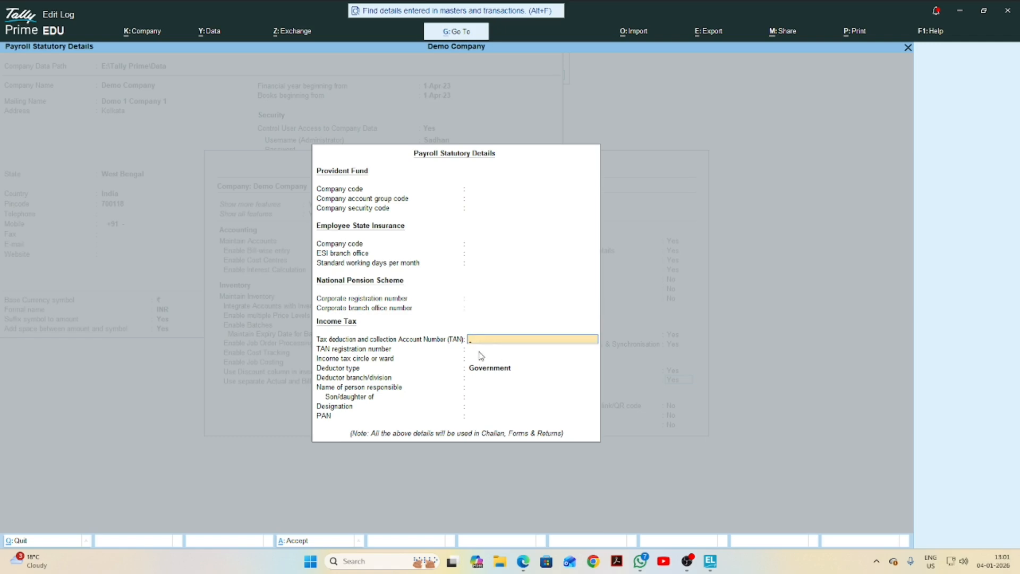
{"action": "key", "text": "Return"}
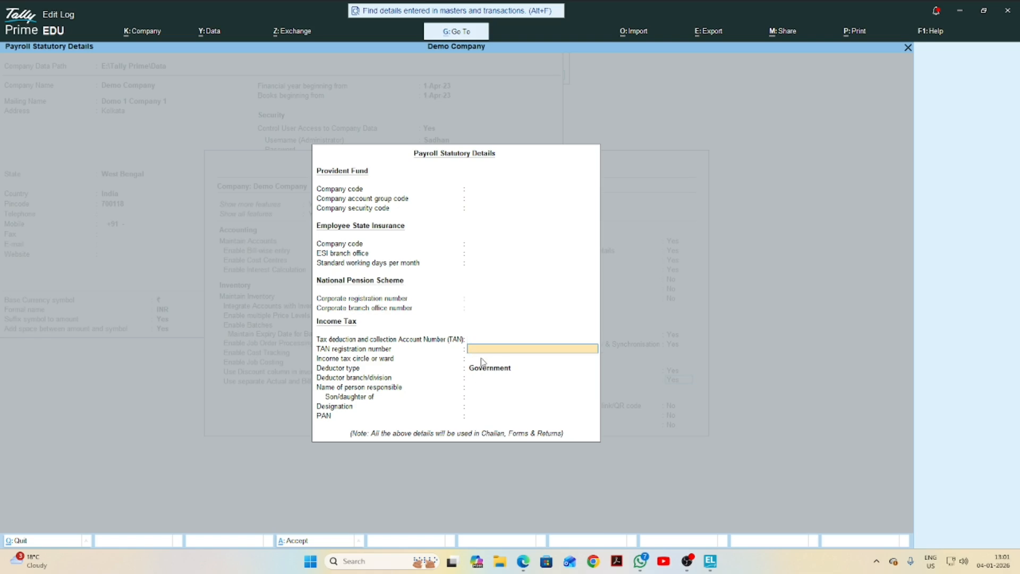
{"action": "key", "text": "Return"}
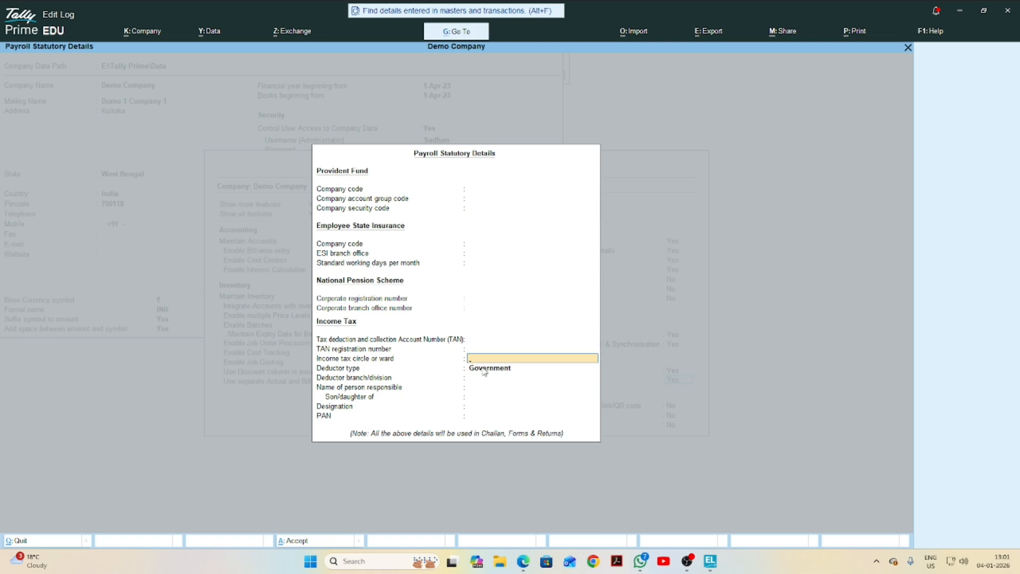
{"action": "key", "text": "Return"}
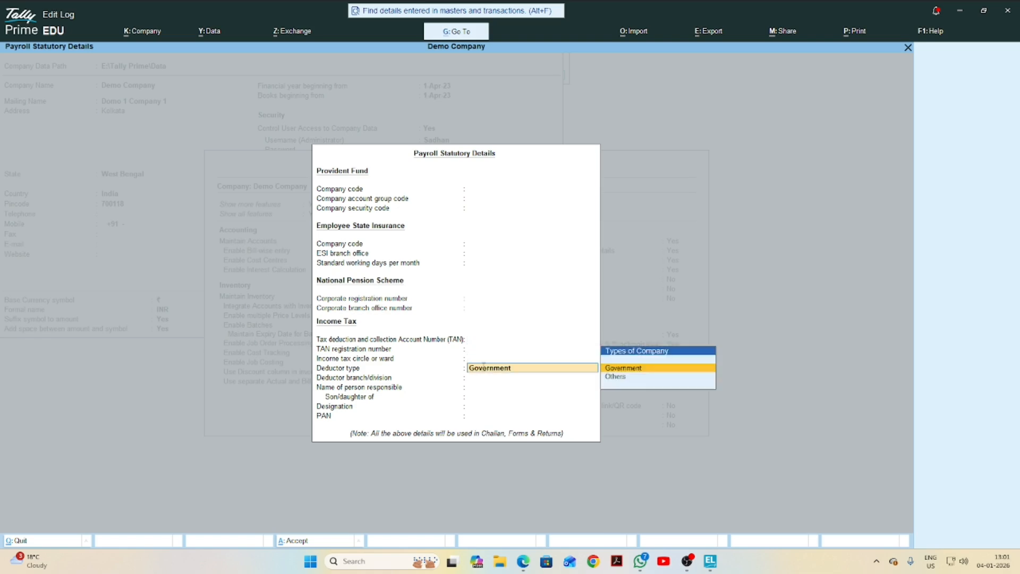
{"action": "left_click", "coordinate": [617, 378]}
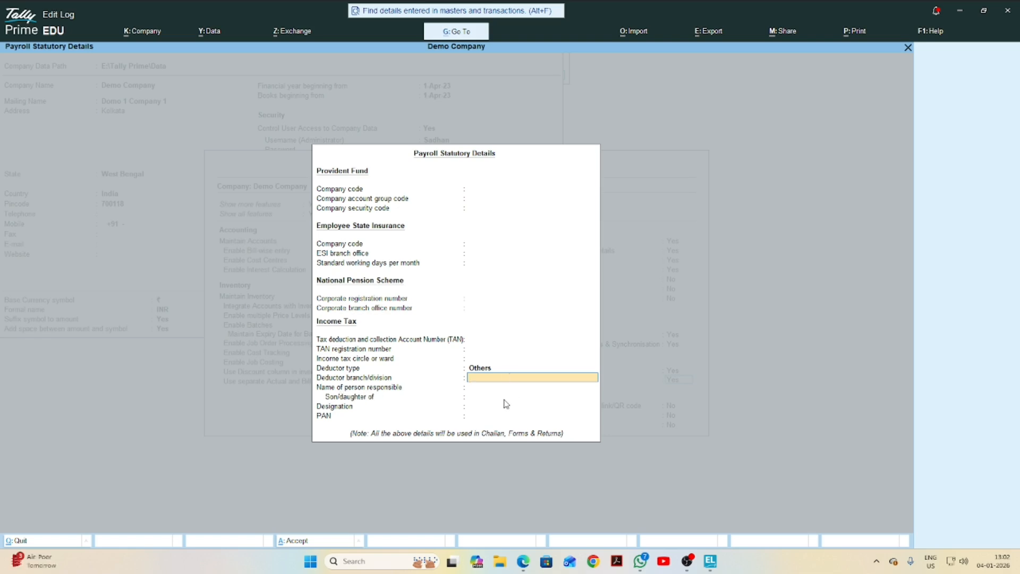
- Review the responsible person, parent, designation and PAN fields, and quit the payroll statutory details without accepting them
{"action": "left_click", "coordinate": [477, 388]}
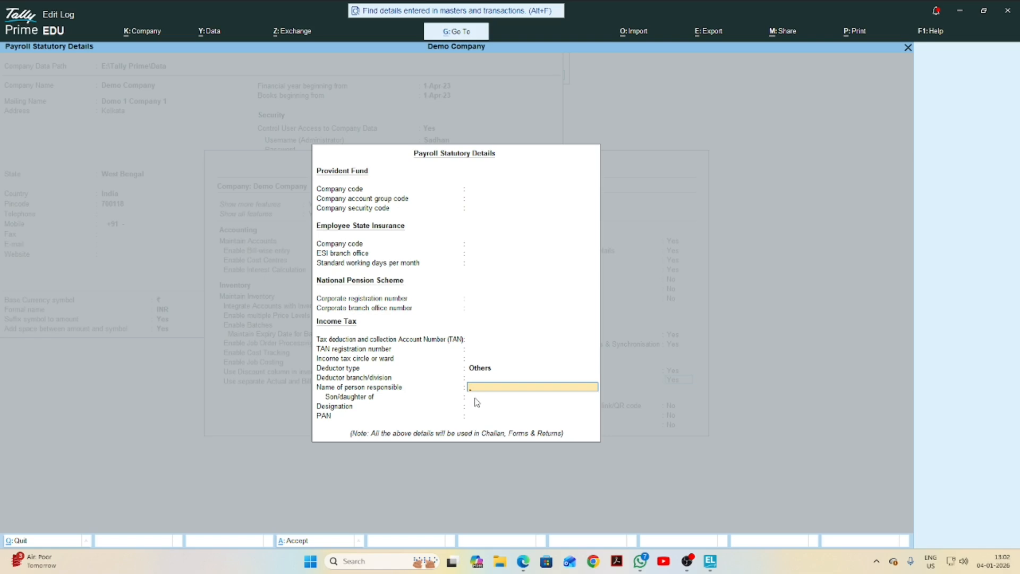
{"action": "left_click", "coordinate": [473, 397]}
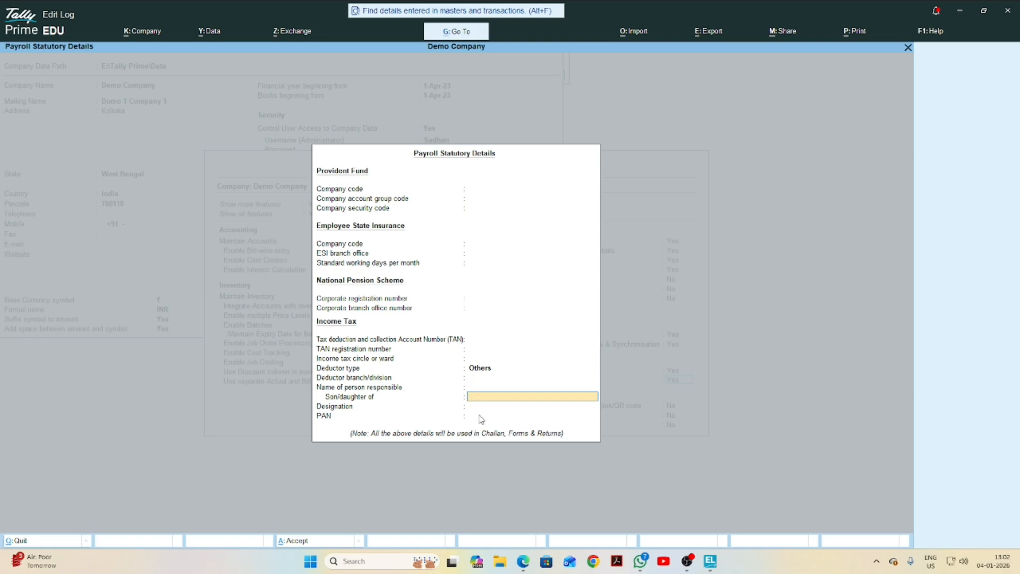
{"action": "left_click", "coordinate": [479, 407]}
{"action": "left_click", "coordinate": [476, 416]}
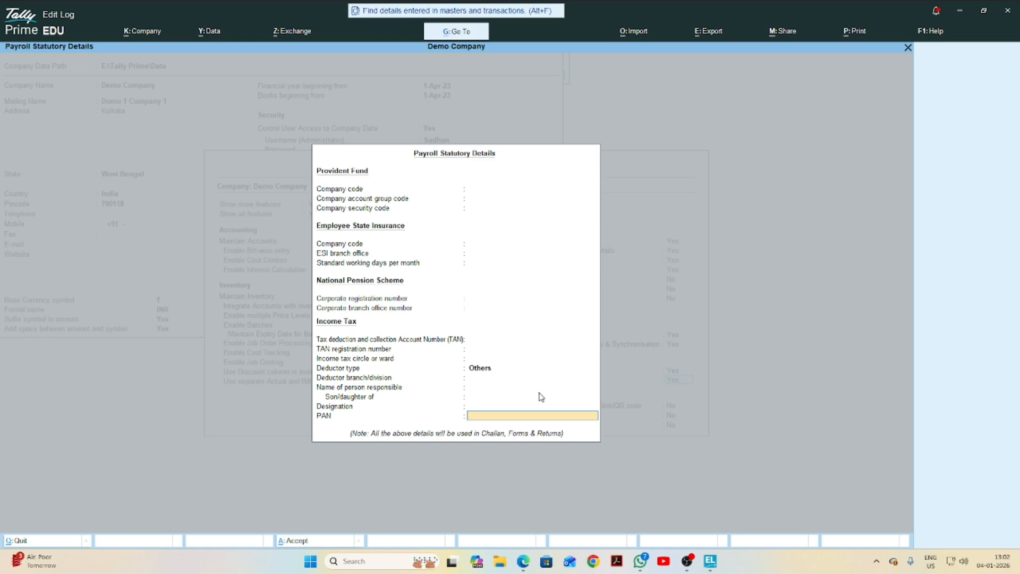
{"action": "key", "text": "Escape"}
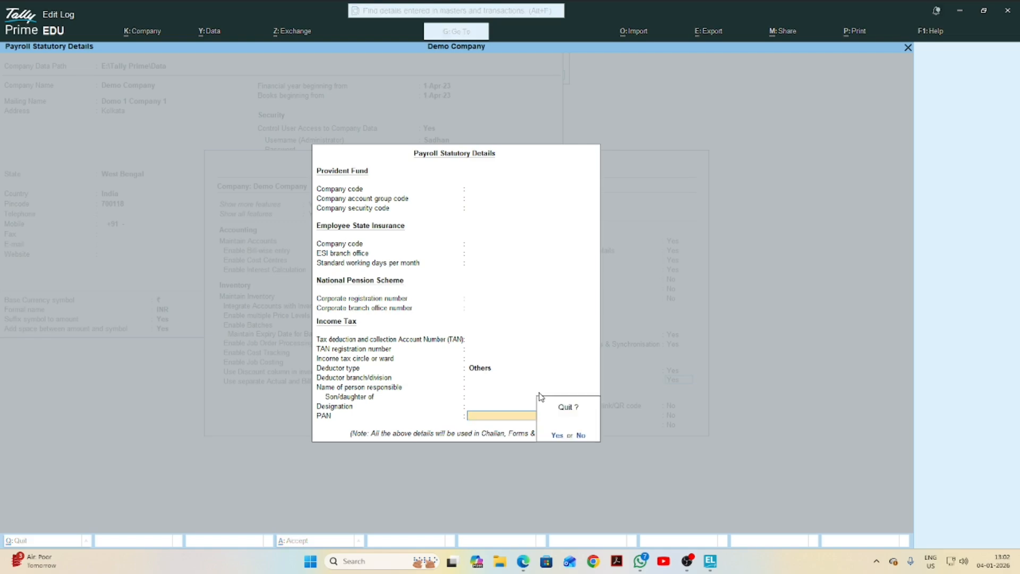
{"action": "key", "text": "Return"}
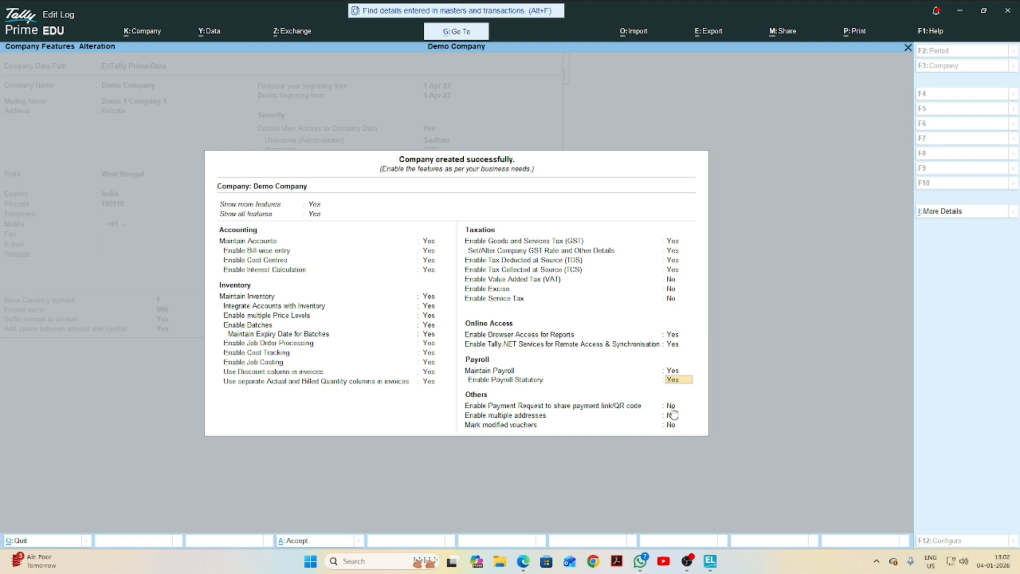
- Enable Payment Request to share payment link/QR code, and quit the merchant profile form without creating a profile
{"action": "key", "text": "Return"}
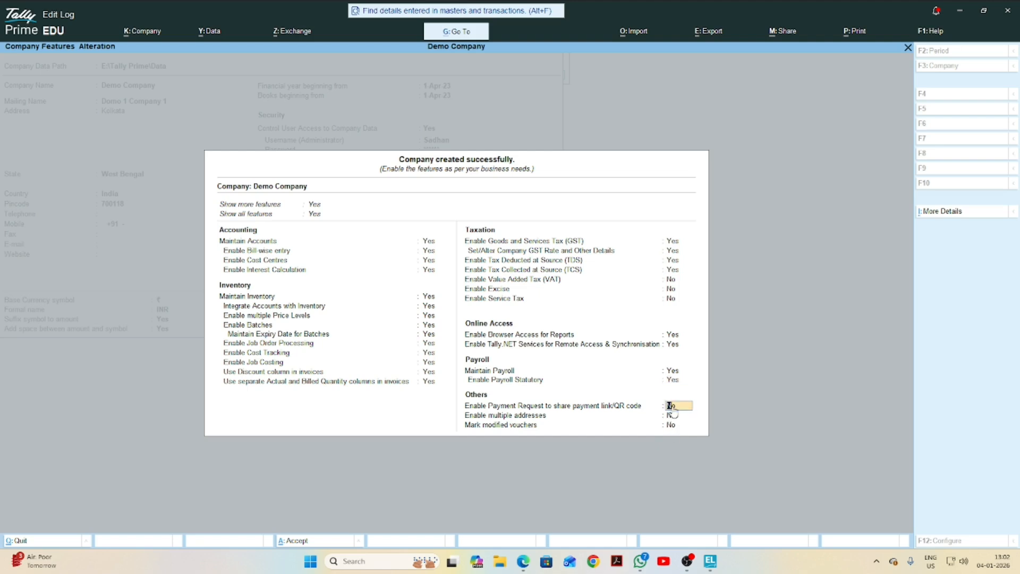
{"action": "key", "text": "Return"}
{"action": "key", "text": "Up"}
{"action": "key", "text": "y"}
{"action": "key", "text": "Return"}
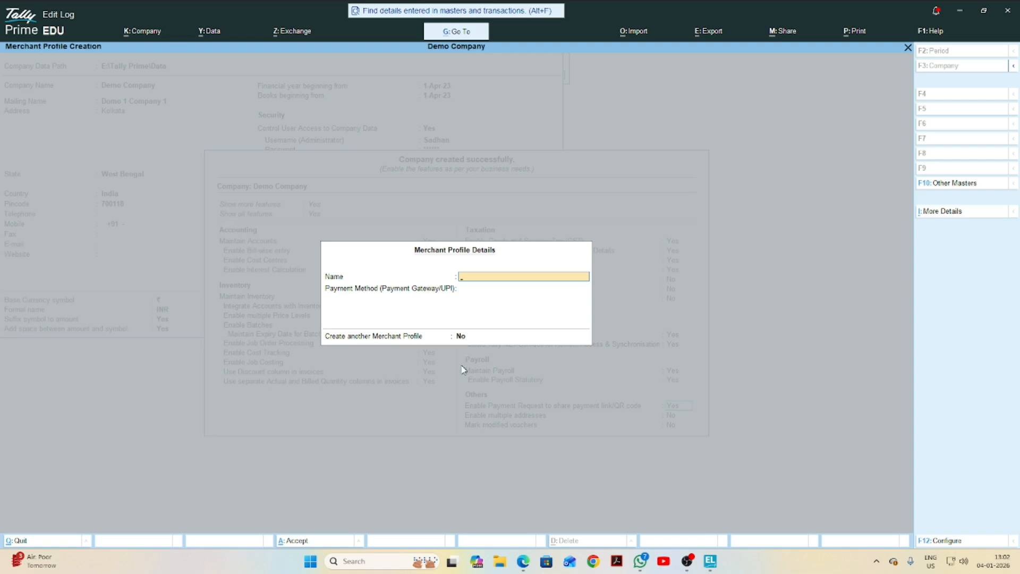
{"action": "key", "text": "Escape"}
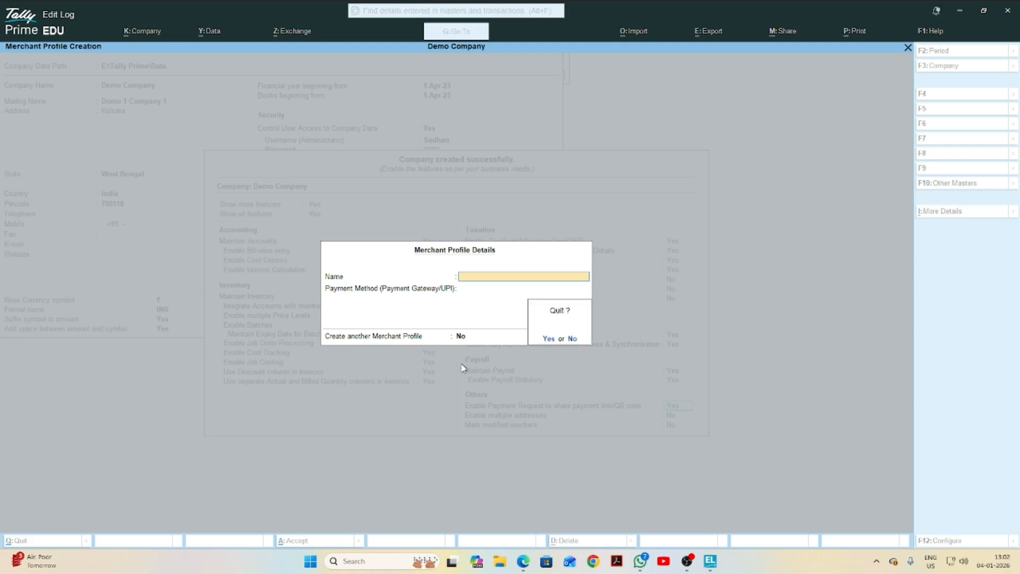
{"action": "key", "text": "Return"}
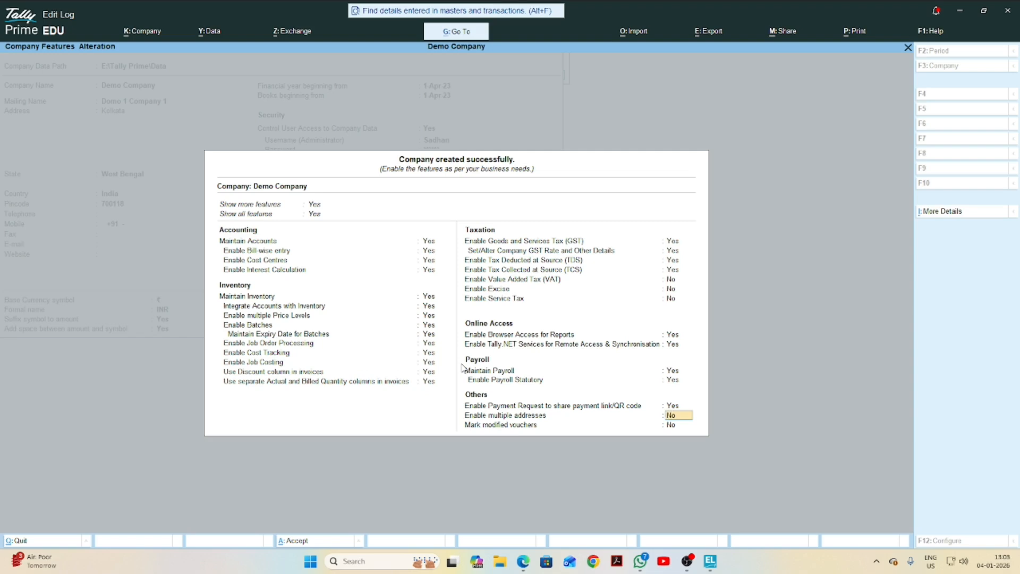
- Leave multiple addresses and Mark modified vouchers at No, and view the list of additional company details
{"action": "left_click", "coordinate": [671, 424]}
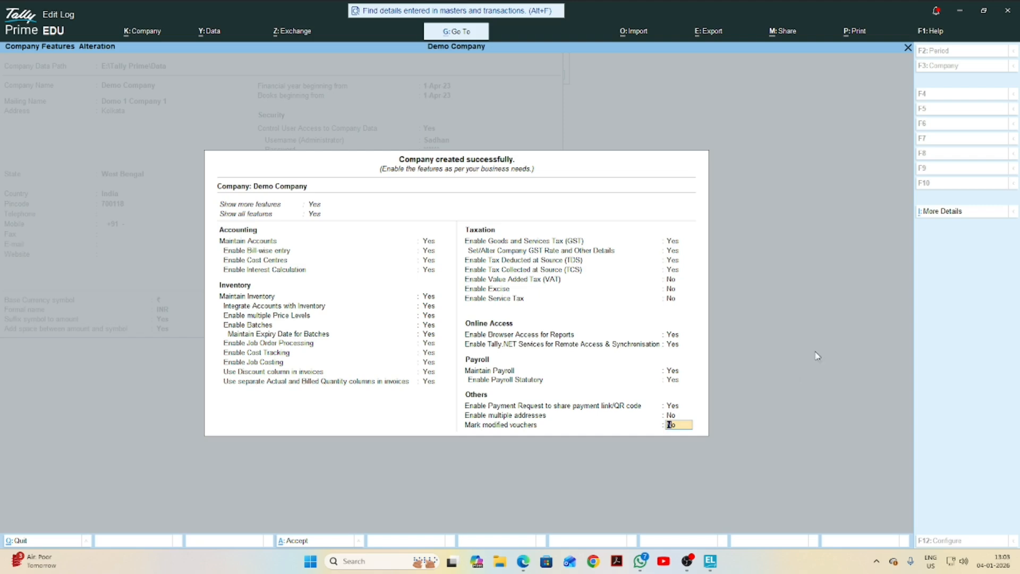
{"action": "left_click", "coordinate": [934, 211]}
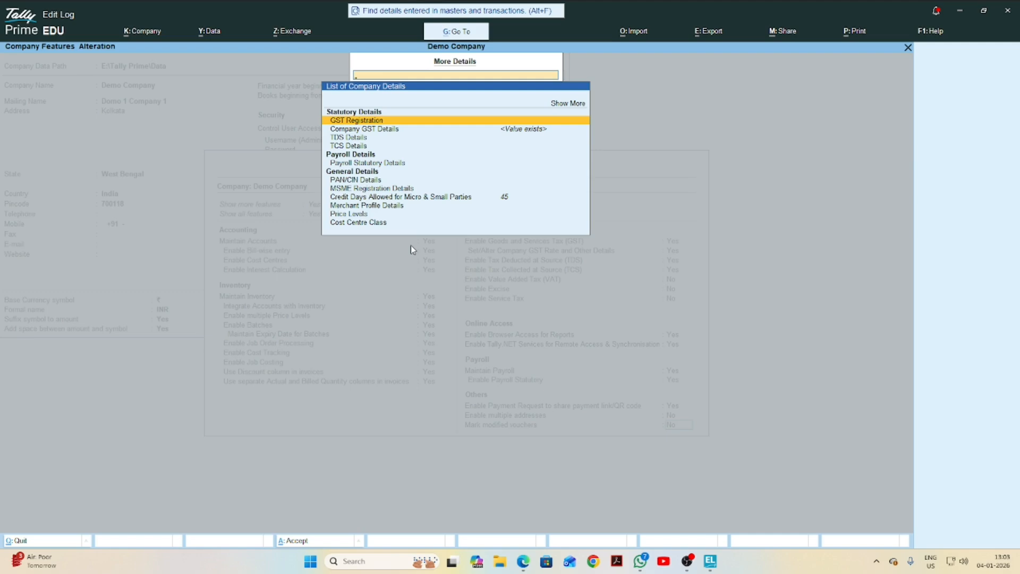
{"action": "key", "text": "Escape"}
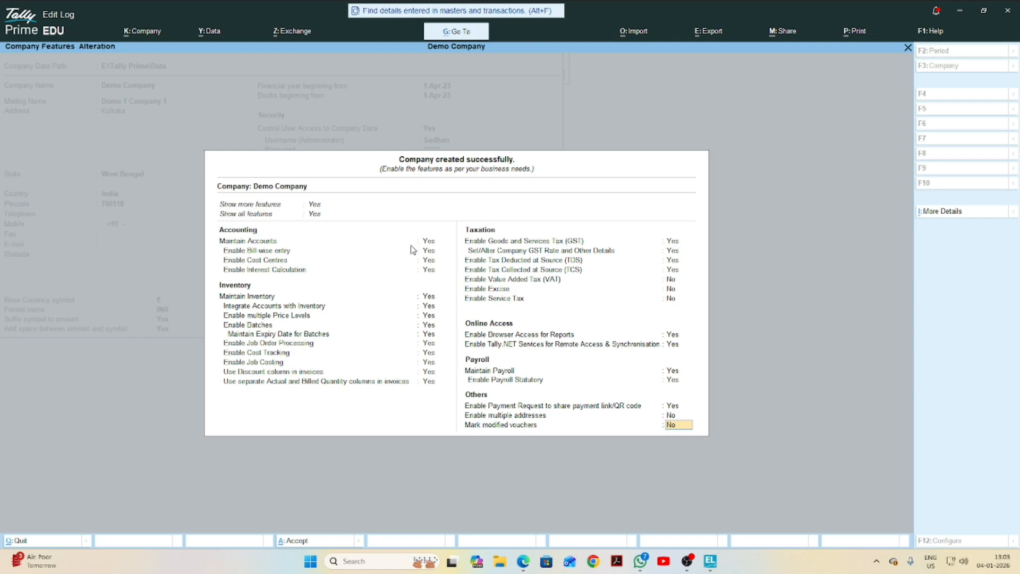
- Quit the company features screen and return to the Gateway of Tally
{"action": "key", "text": "BackSpace"}
{"action": "key", "text": "Escape"}
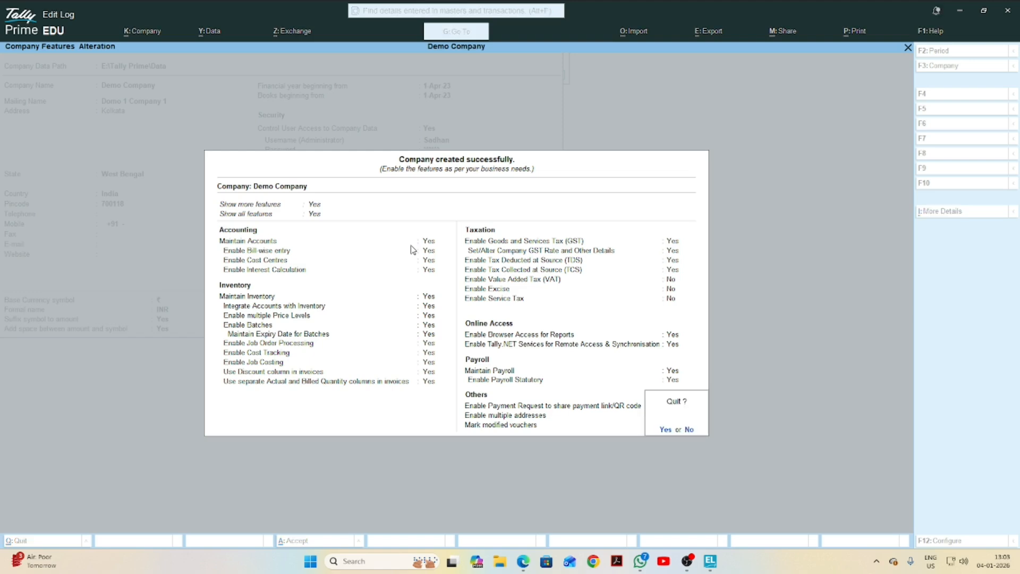
{"action": "left_click", "coordinate": [666, 431]}
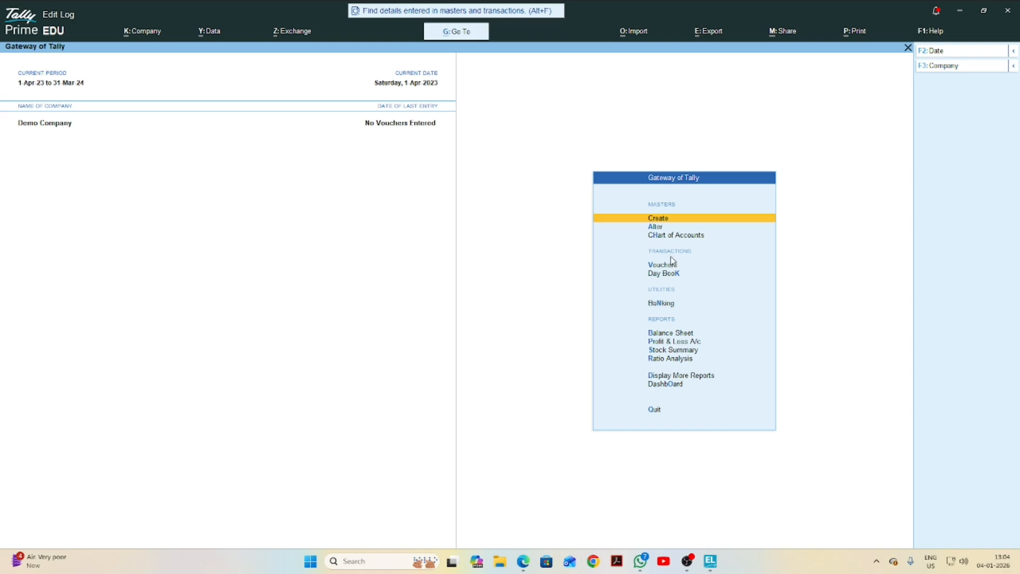
- View the masters listed under Chart of Accounts and the Banking options, returning to the Gateway of Tally after each
{"action": "left_click", "coordinate": [675, 237]}
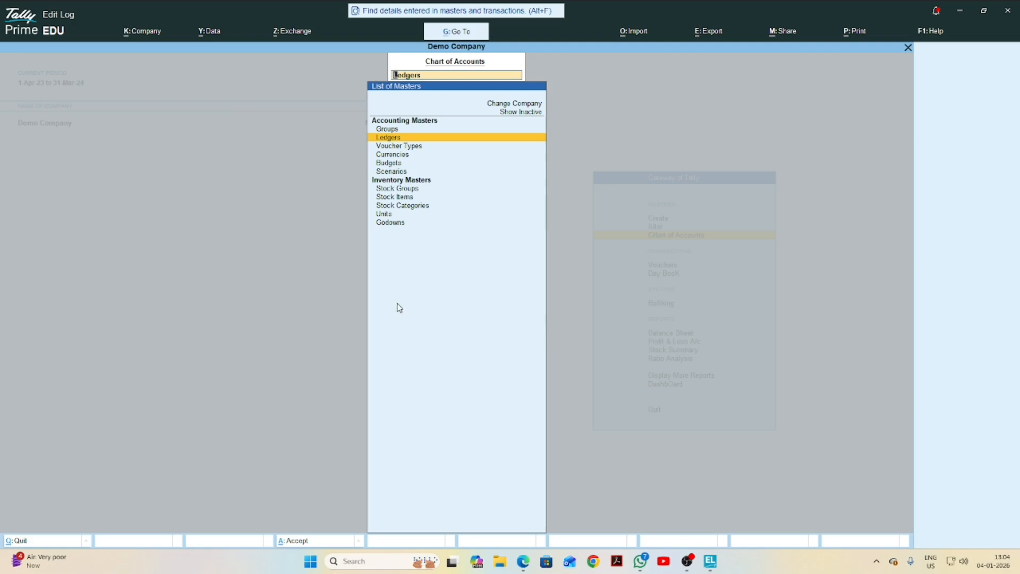
{"action": "key", "text": "Up"}
{"action": "key", "text": "Escape"}
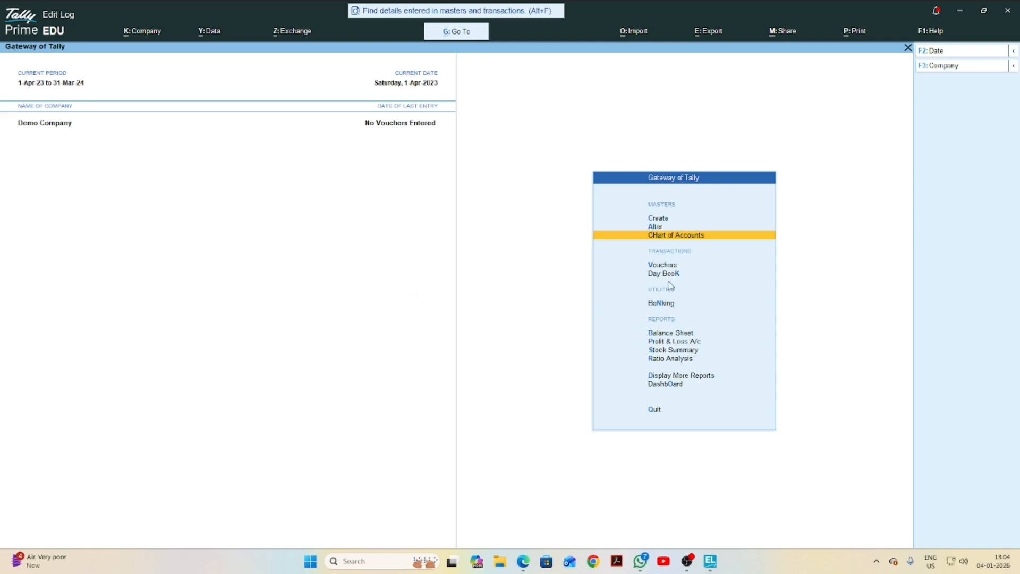
{"action": "left_click", "coordinate": [668, 306]}
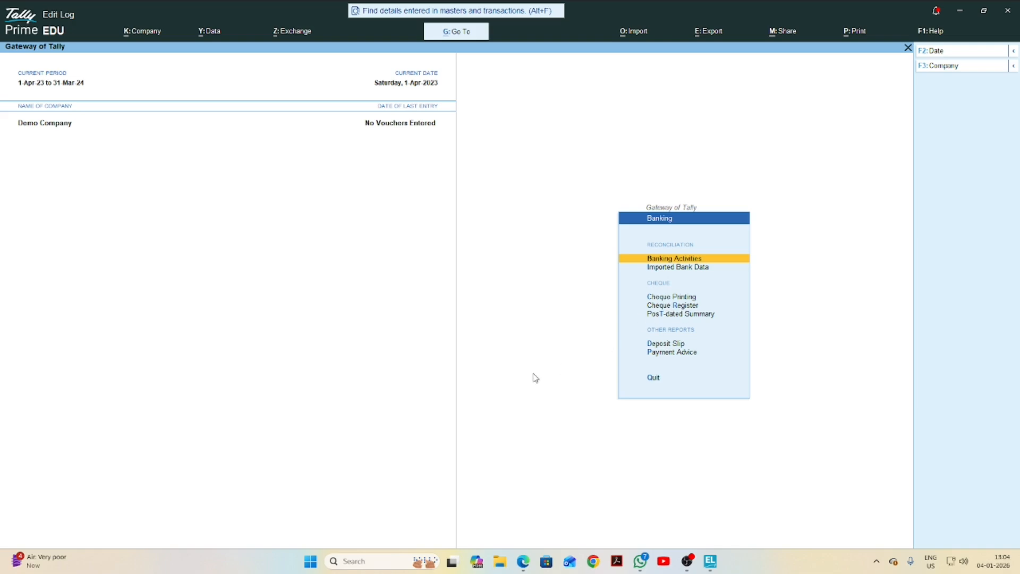
{"action": "key", "text": "Escape"}
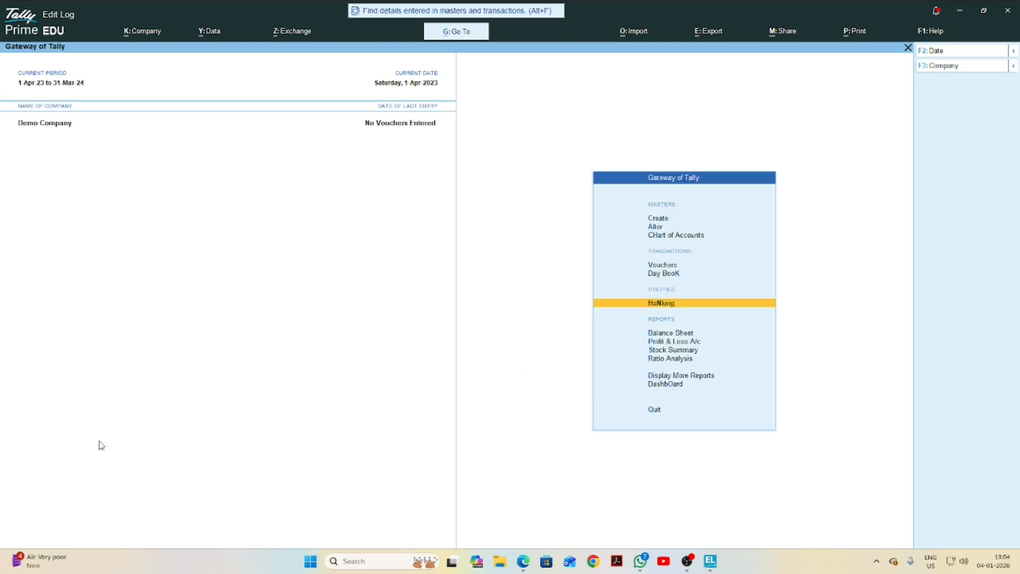